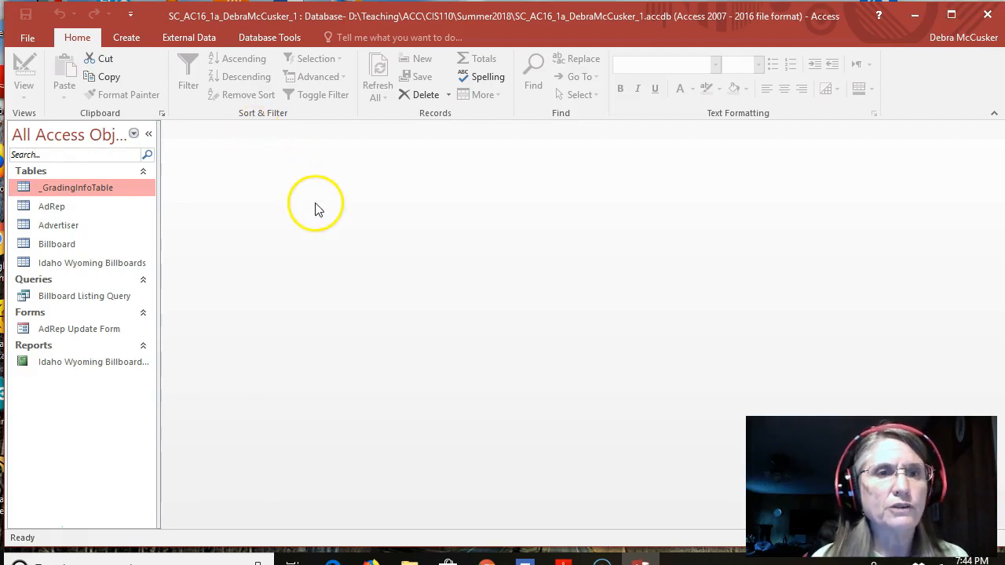
Start saving the database as a copy in Access Database format, changing the ending of the file name to _2.
click(28, 37)
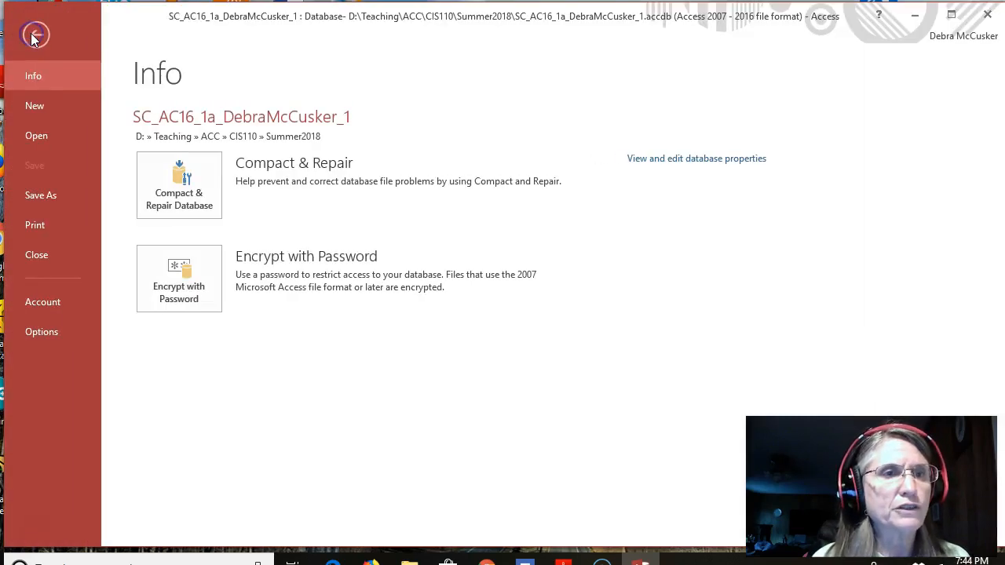
click(55, 194)
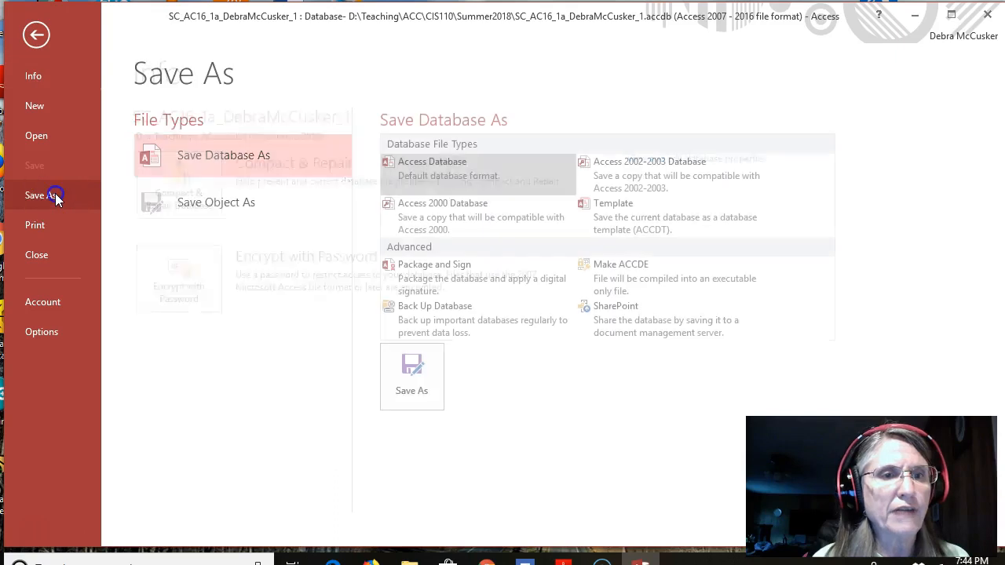
click(416, 387)
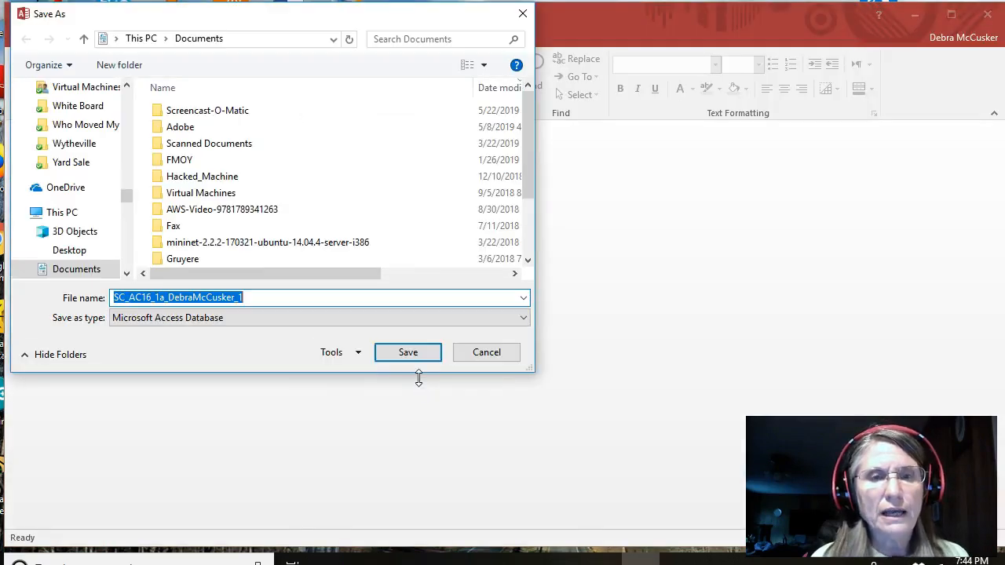
click(250, 298)
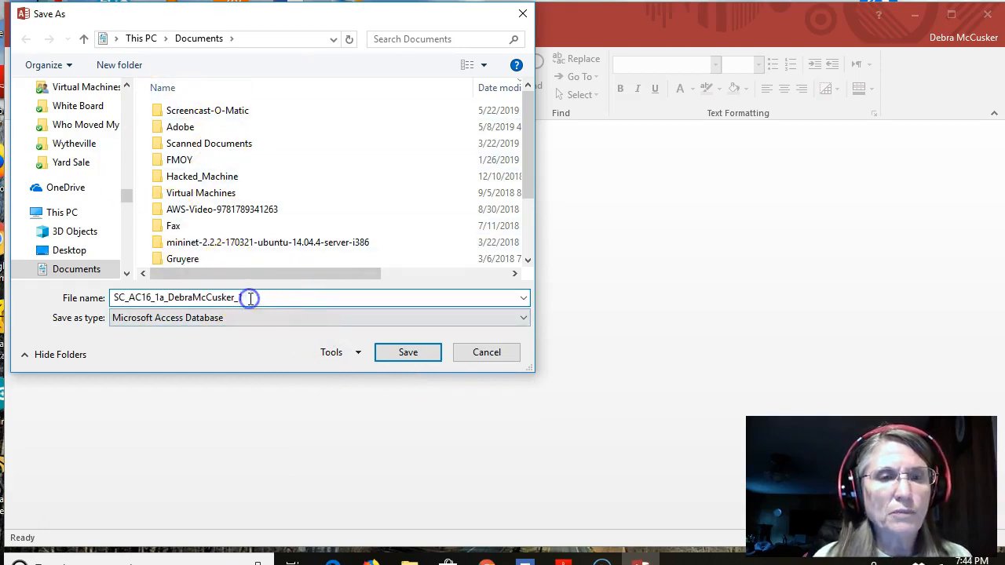
text(1)
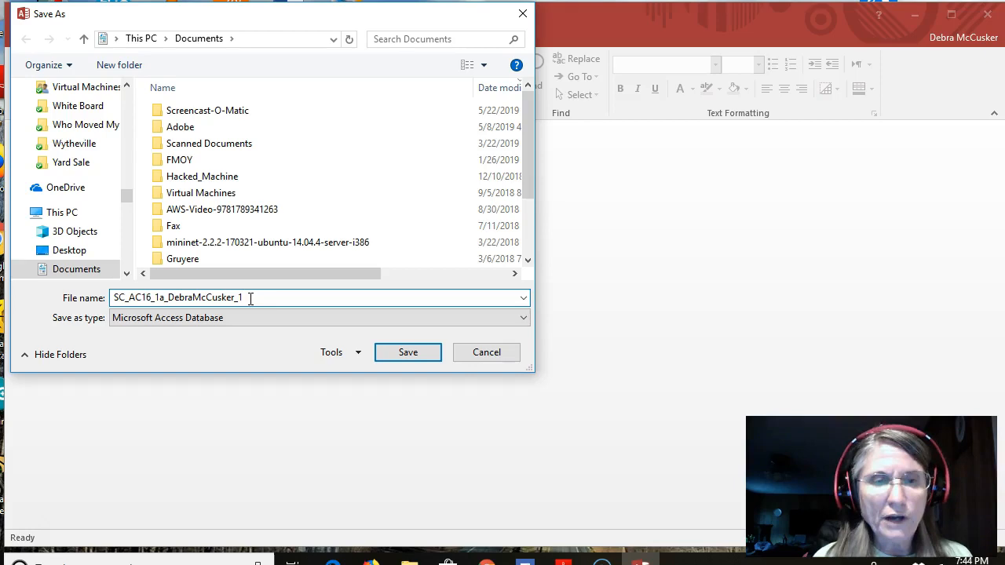
key(BackSpace)
text(2)
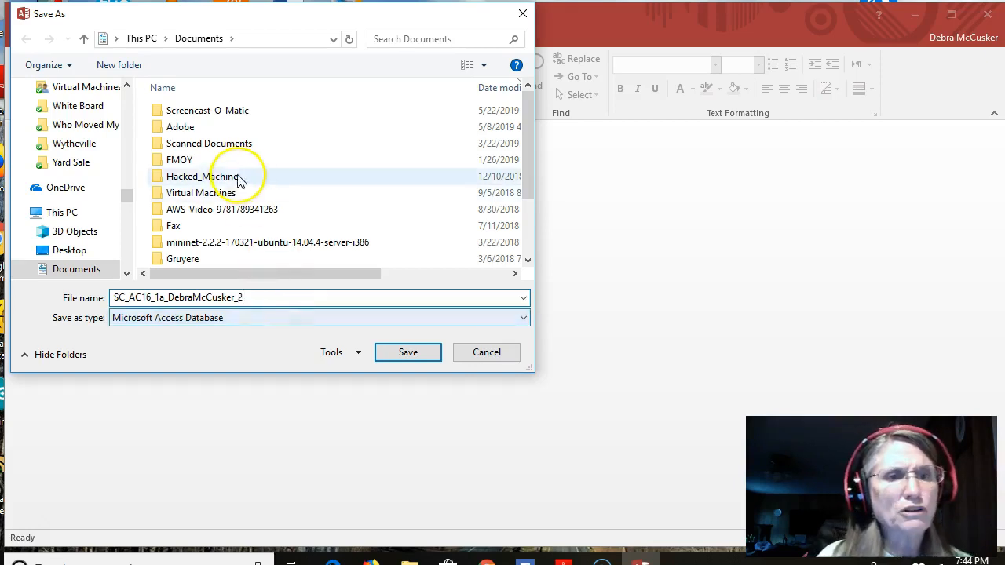
Save the database copy to the Desktop, replacing the existing file of the same name.
click(124, 198)
drag(124, 198, 141, 89)
click(70, 120)
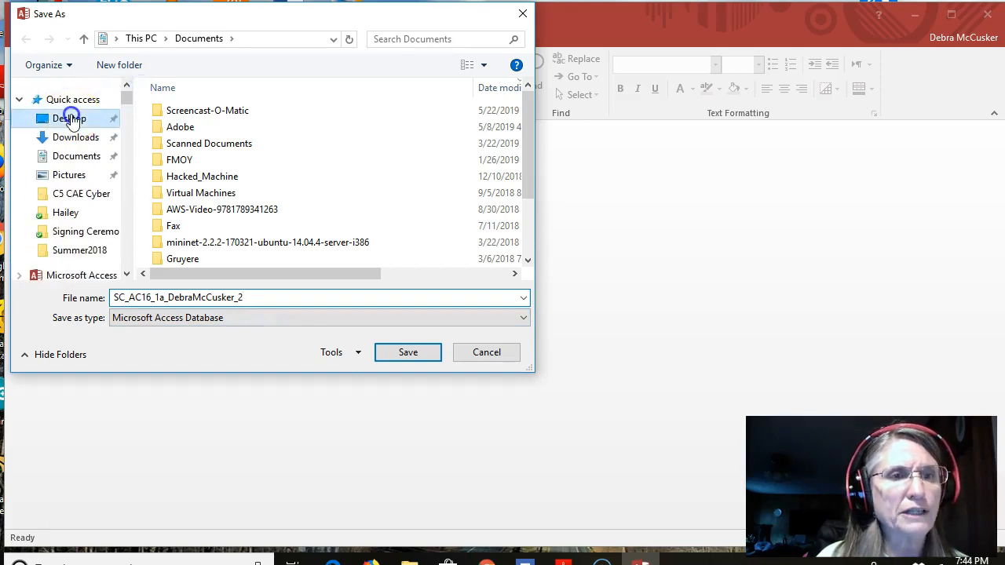
click(243, 297)
click(385, 353)
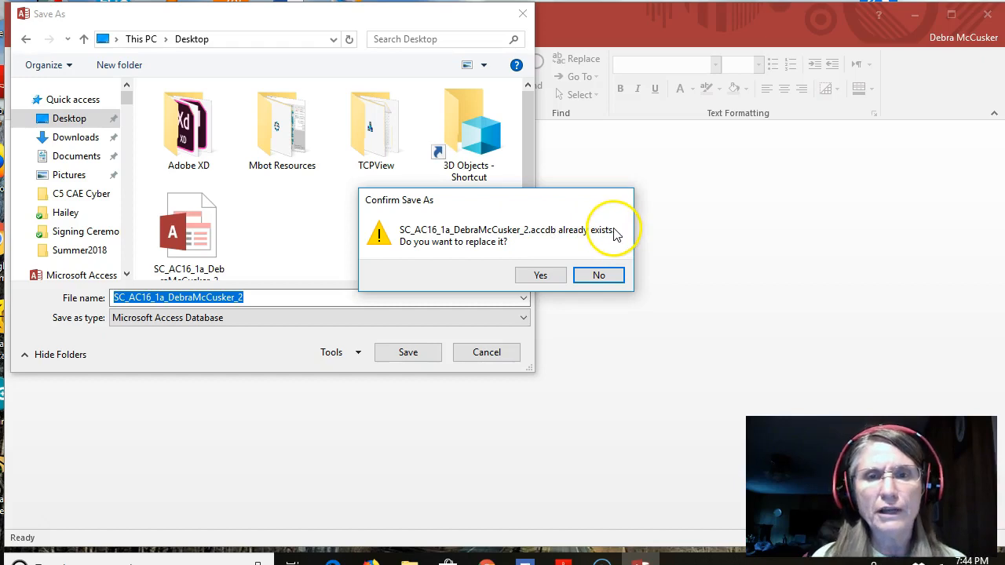
click(550, 275)
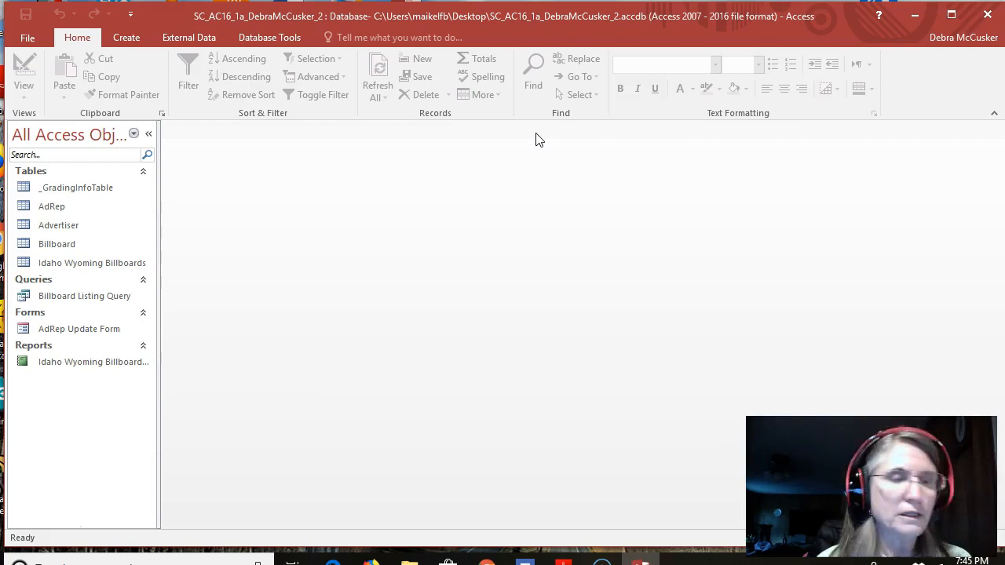
Create a new table in Datasheet View and rename its ID field as State.
click(123, 37)
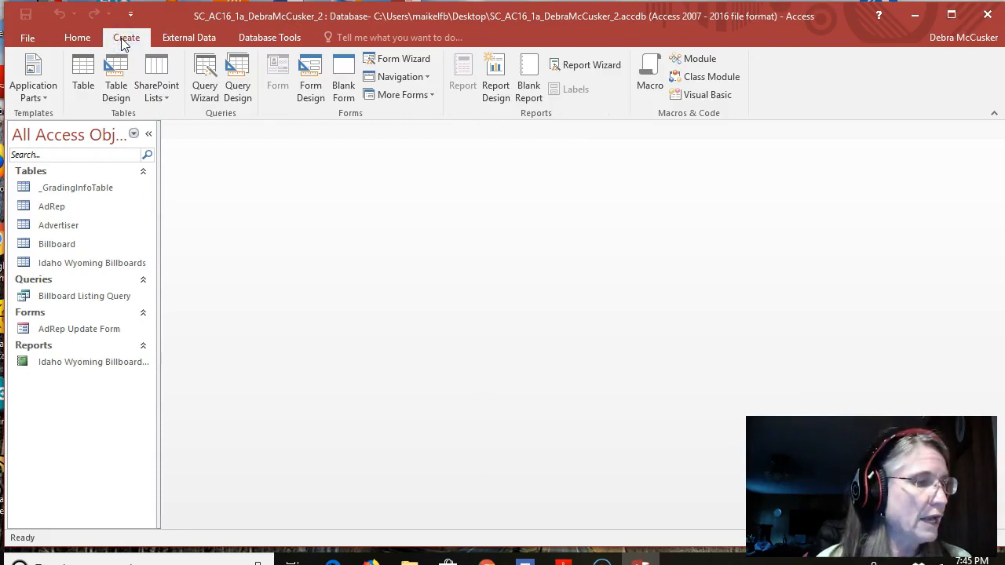
click(80, 76)
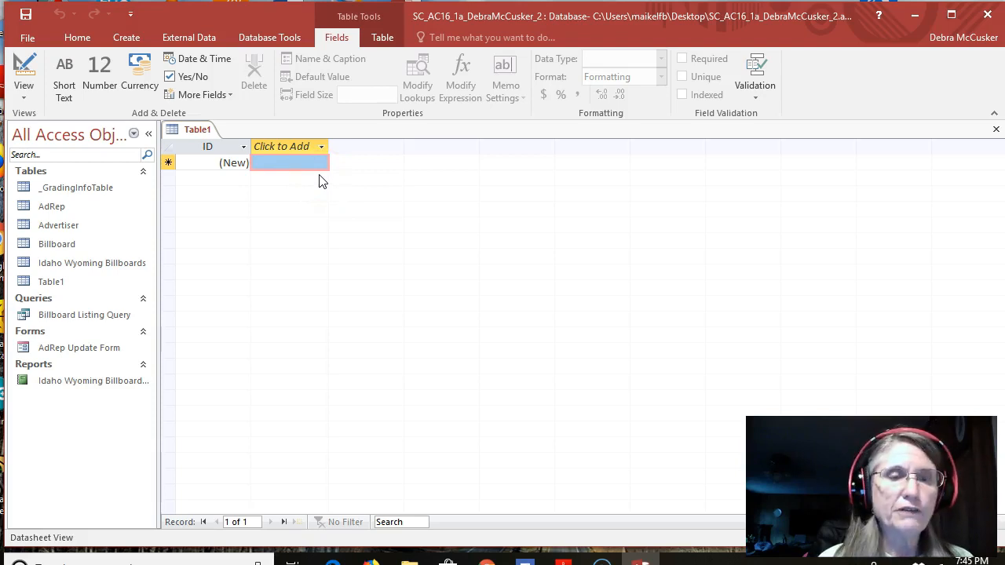
click(207, 147)
right_click(209, 148)
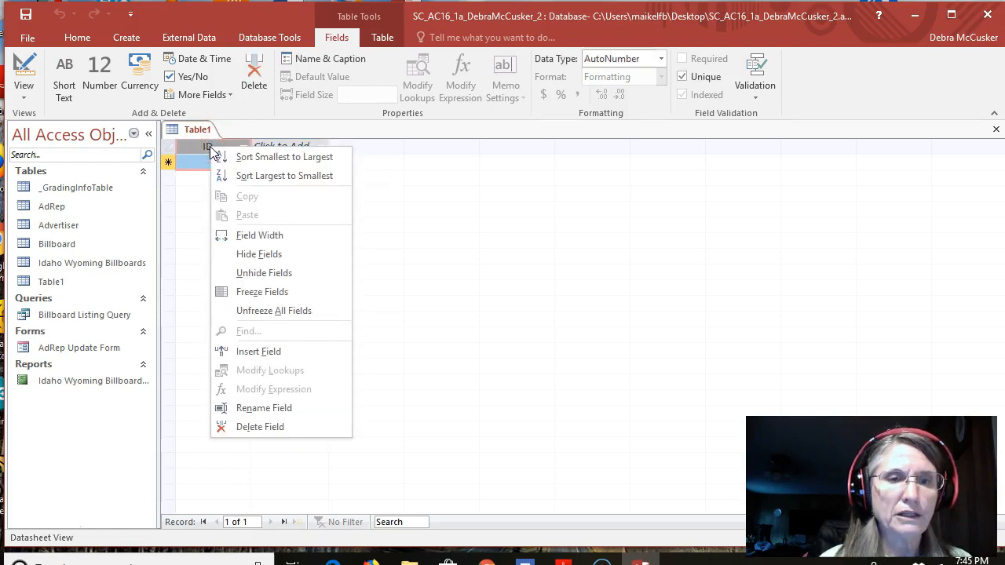
click(265, 409)
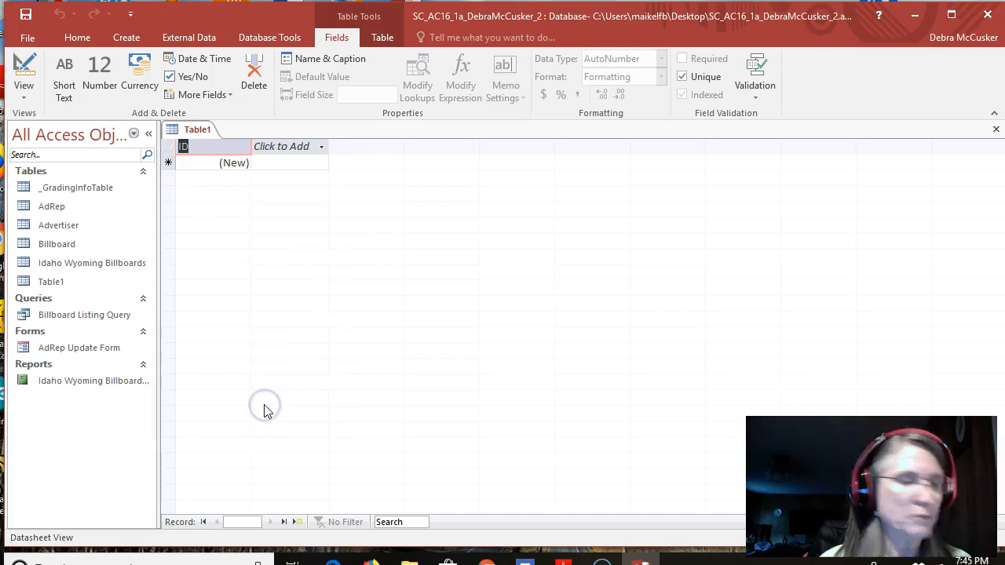
text(State)
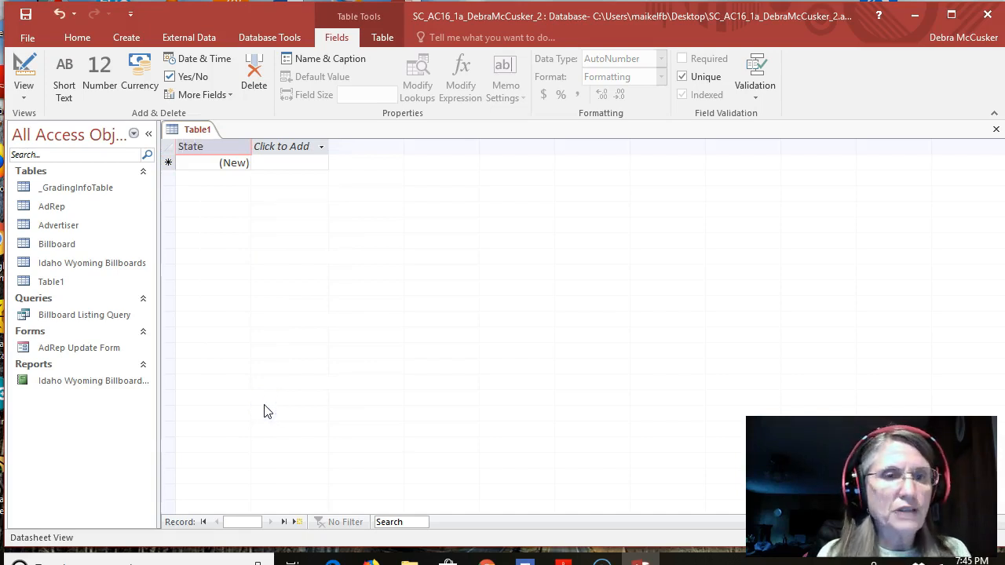
key(Tab)
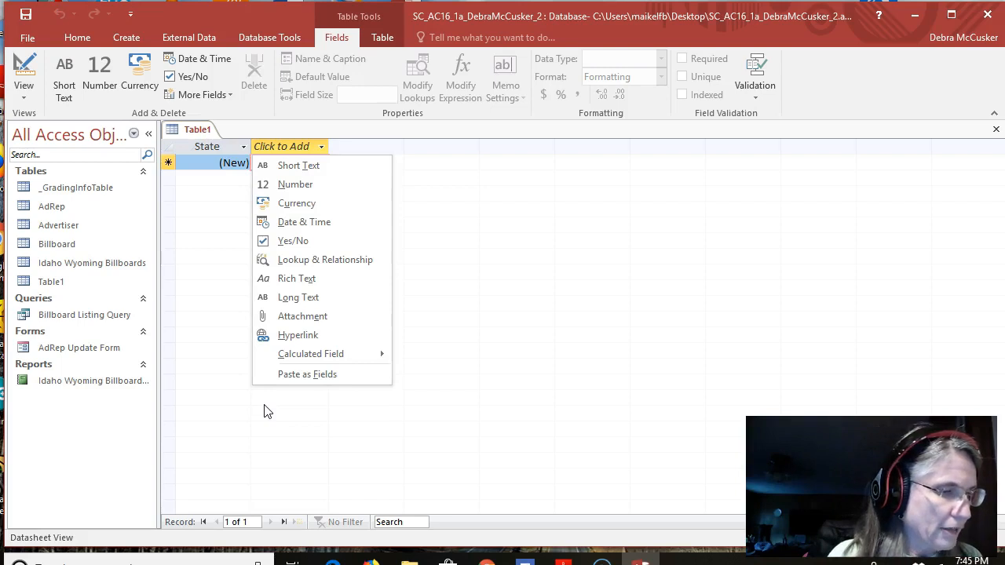
Set the State field's data type to Short Text and its field size to 2.
click(203, 145)
click(202, 145)
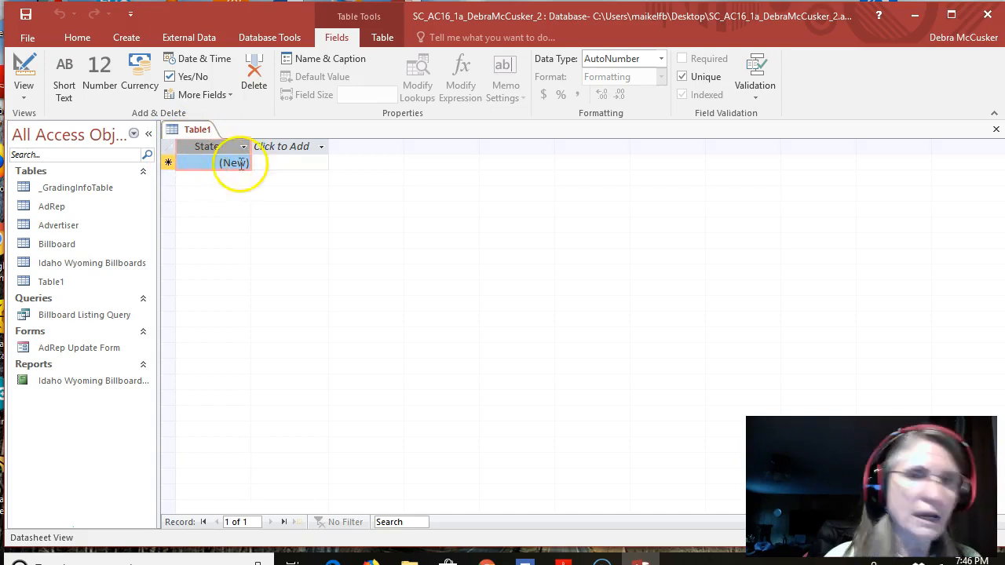
click(337, 38)
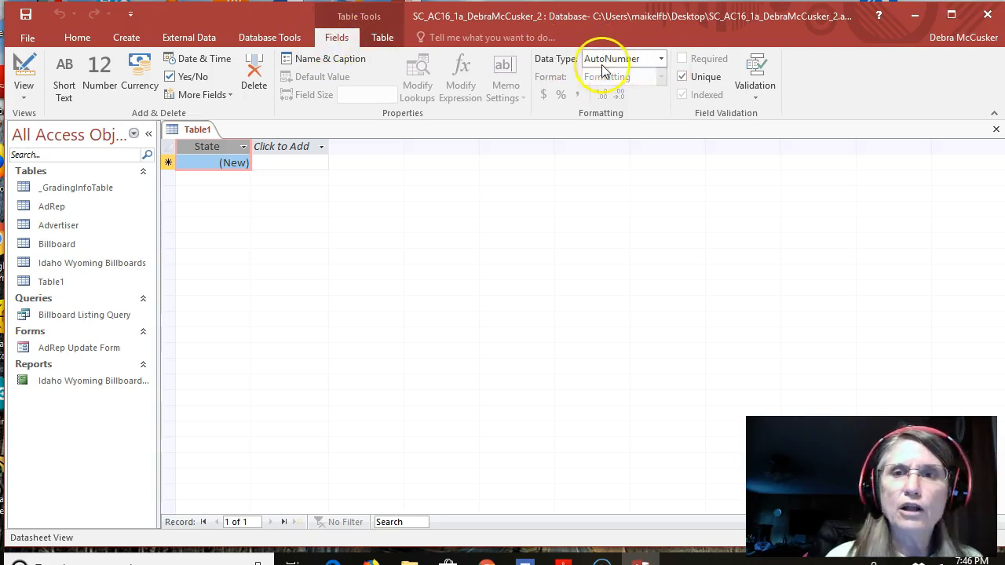
click(662, 60)
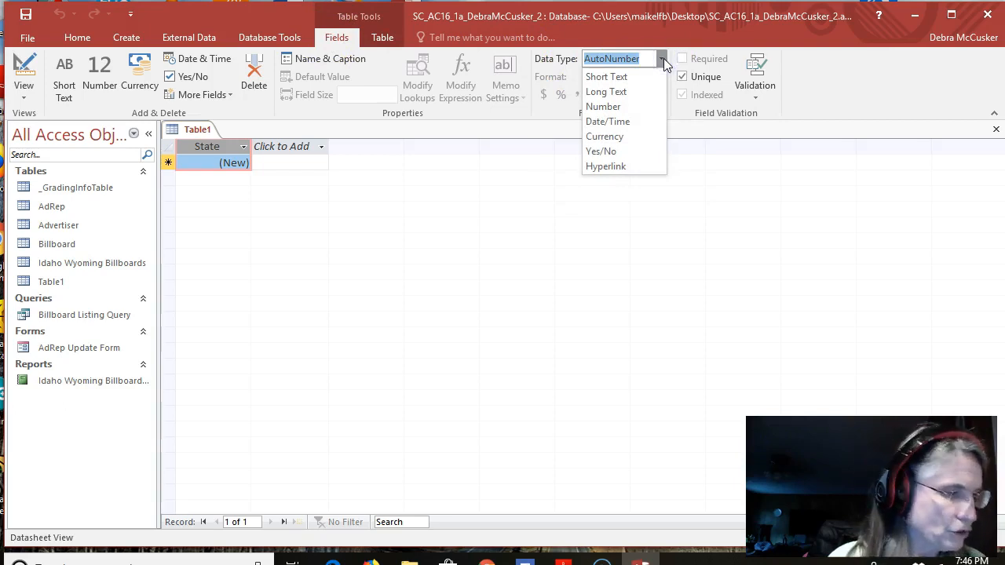
click(640, 76)
click(406, 199)
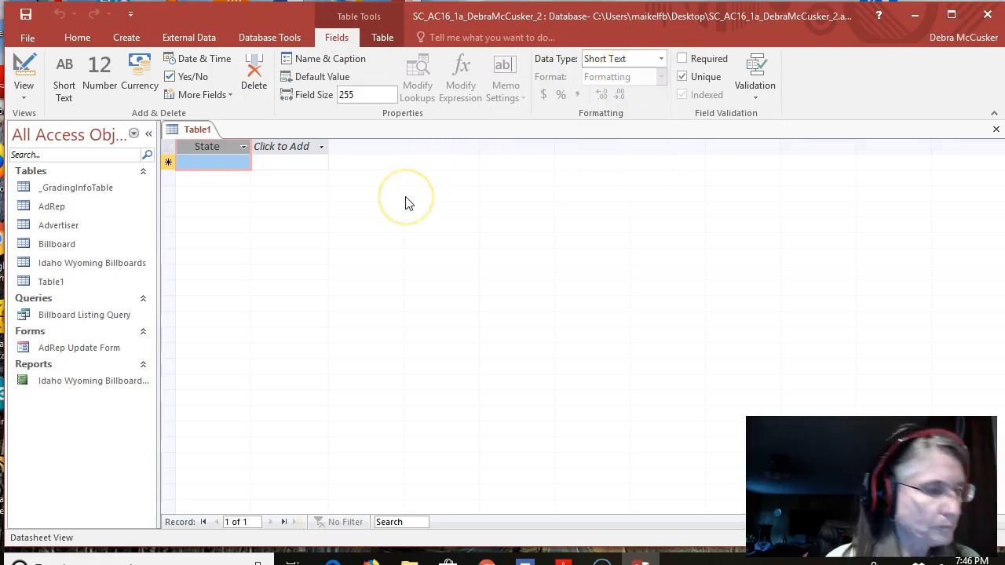
click(353, 95)
text(2)
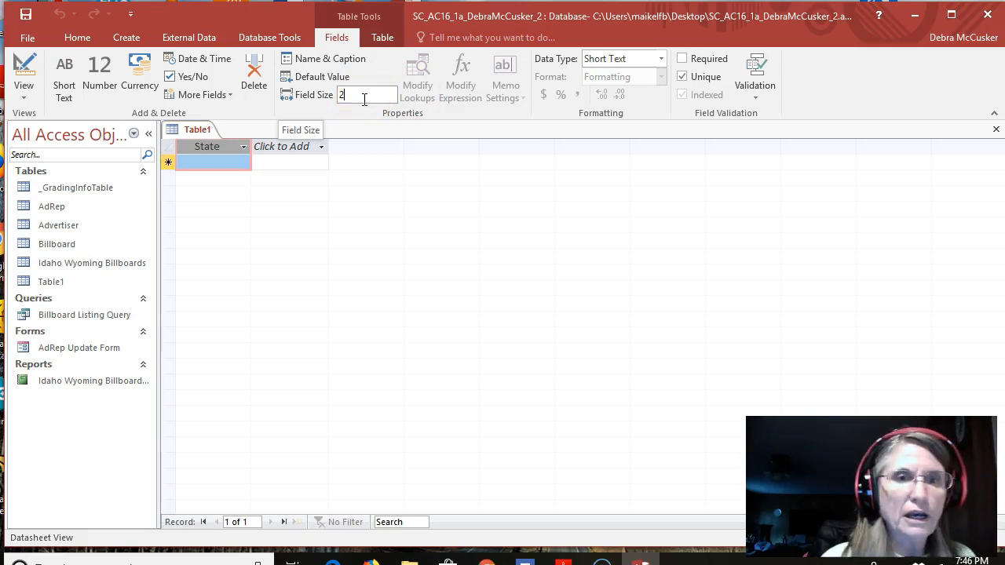
Add a second field of type Short Text named StateName to the table.
click(314, 147)
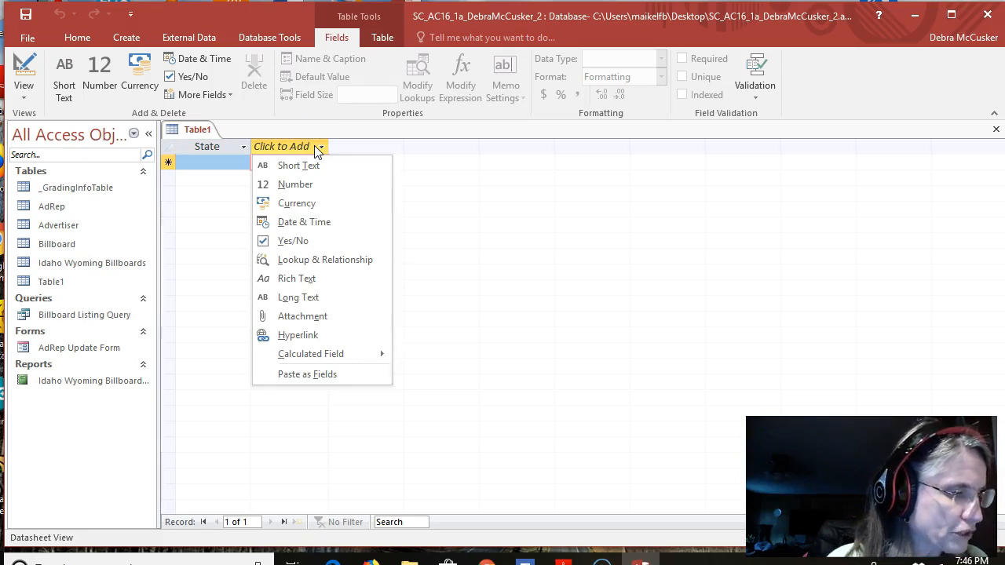
click(309, 165)
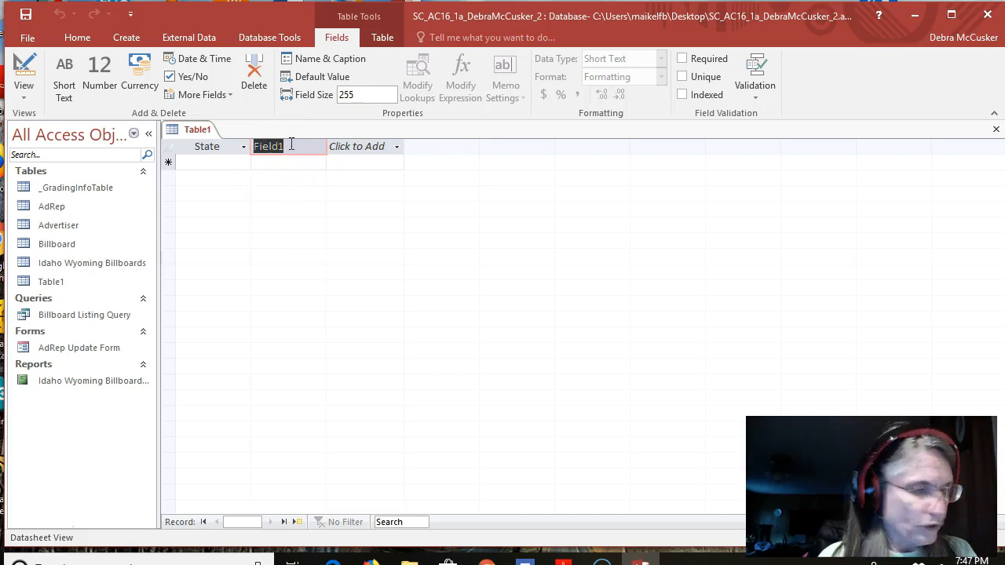
text(Sta)
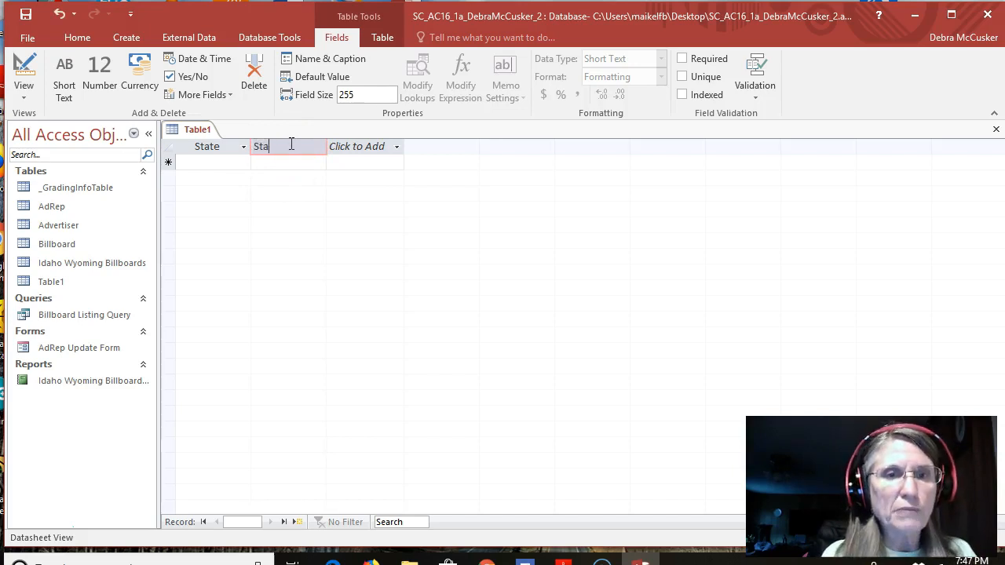
text(teName)
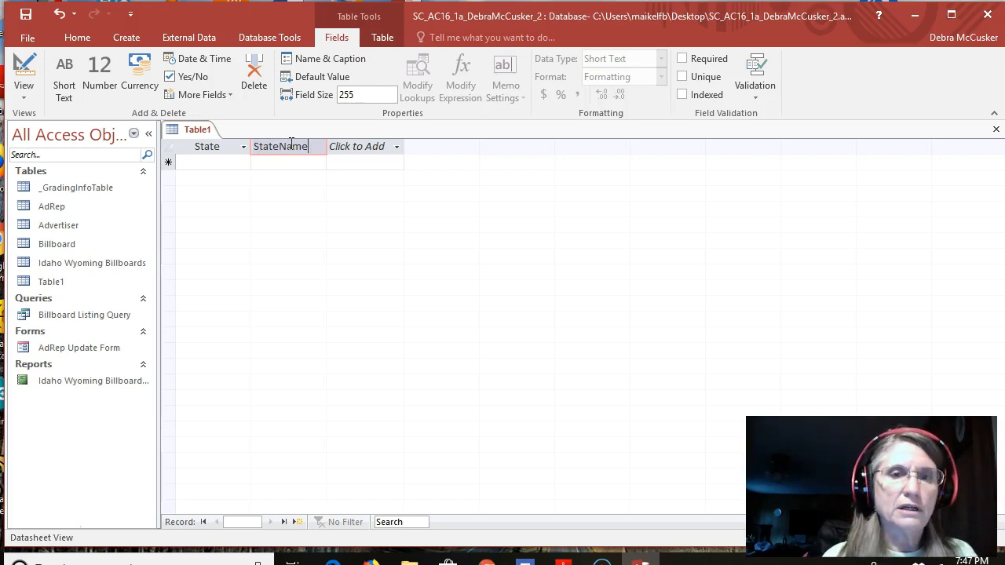
click(289, 164)
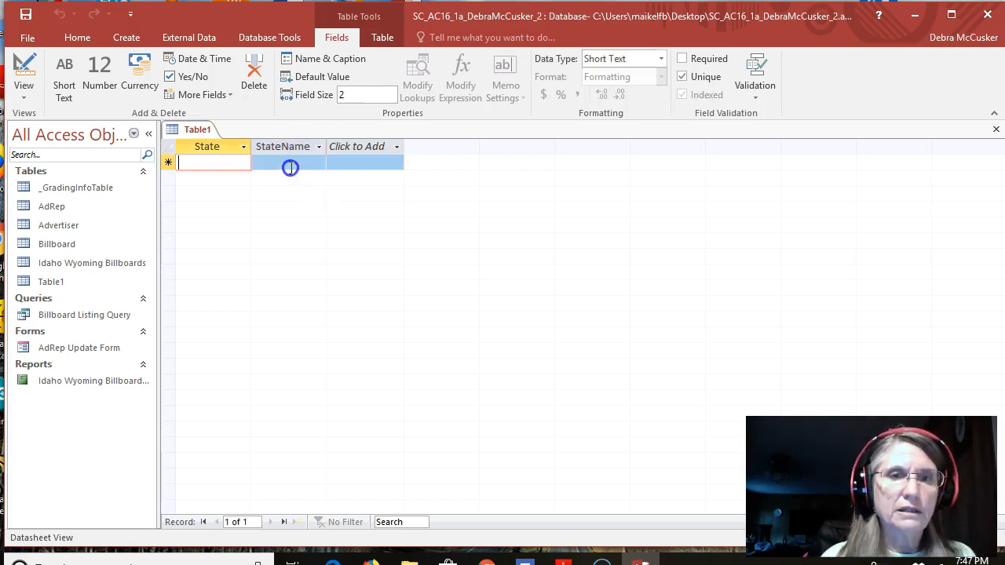
Save the new table with the name States and close it.
right_click(198, 132)
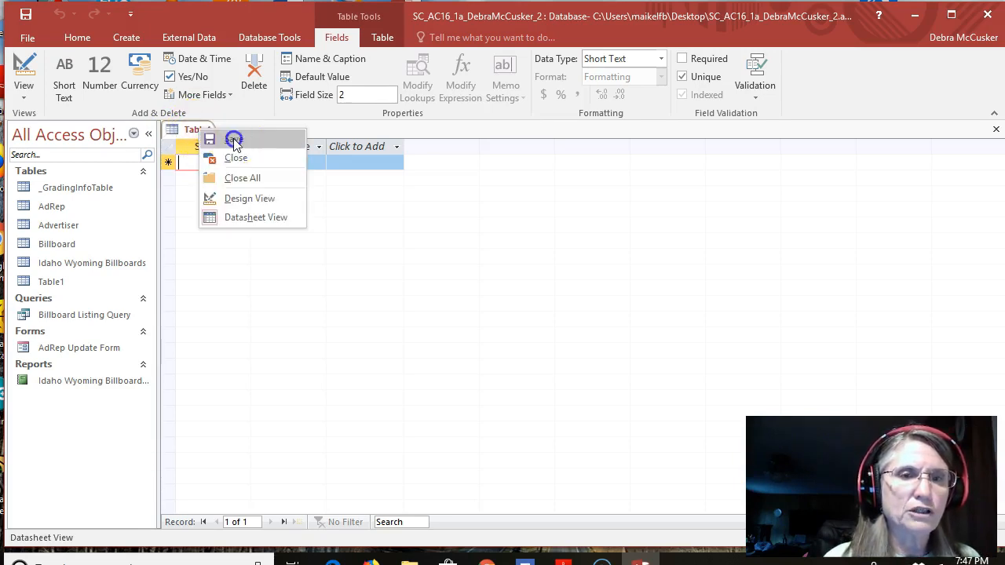
click(234, 142)
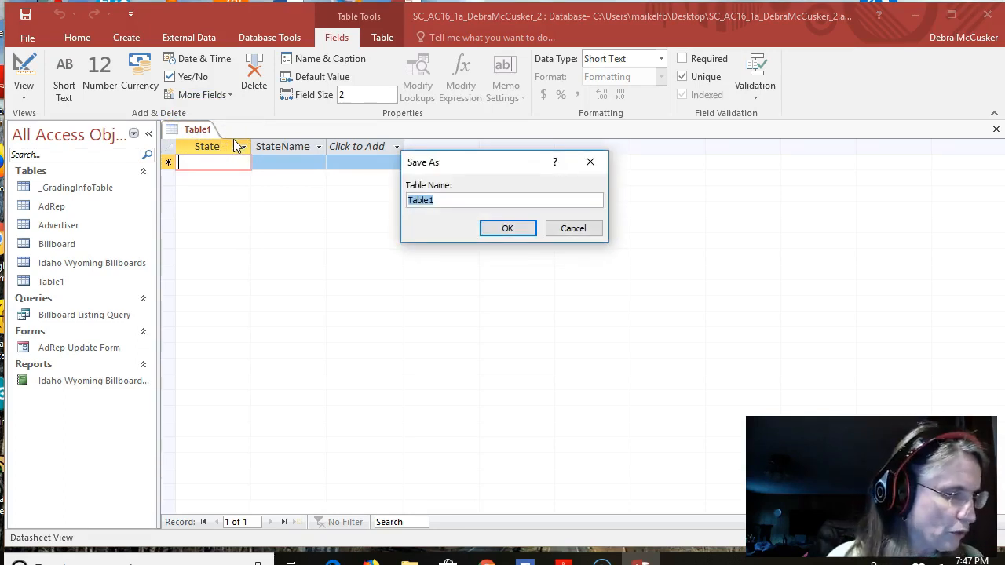
text(States)
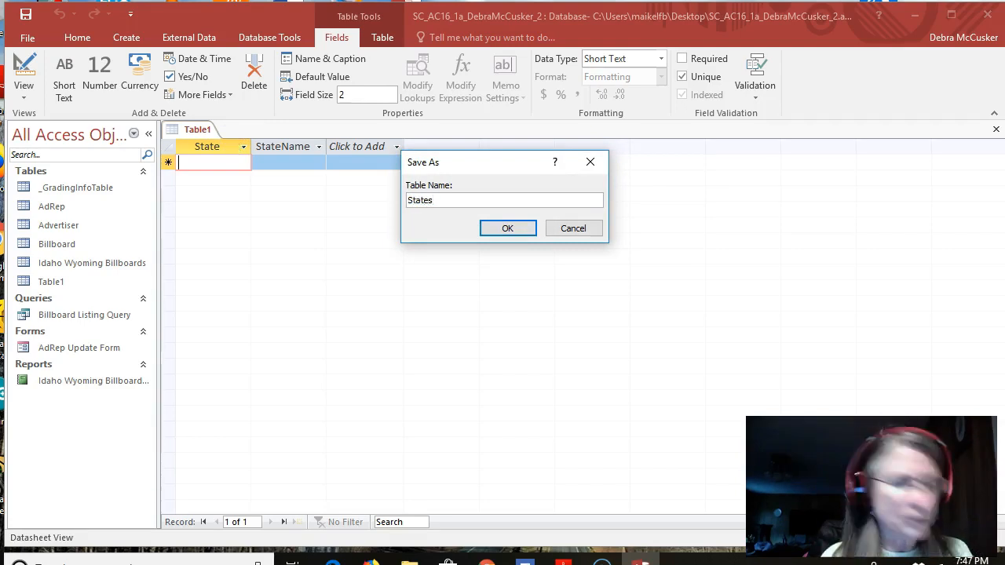
click(531, 233)
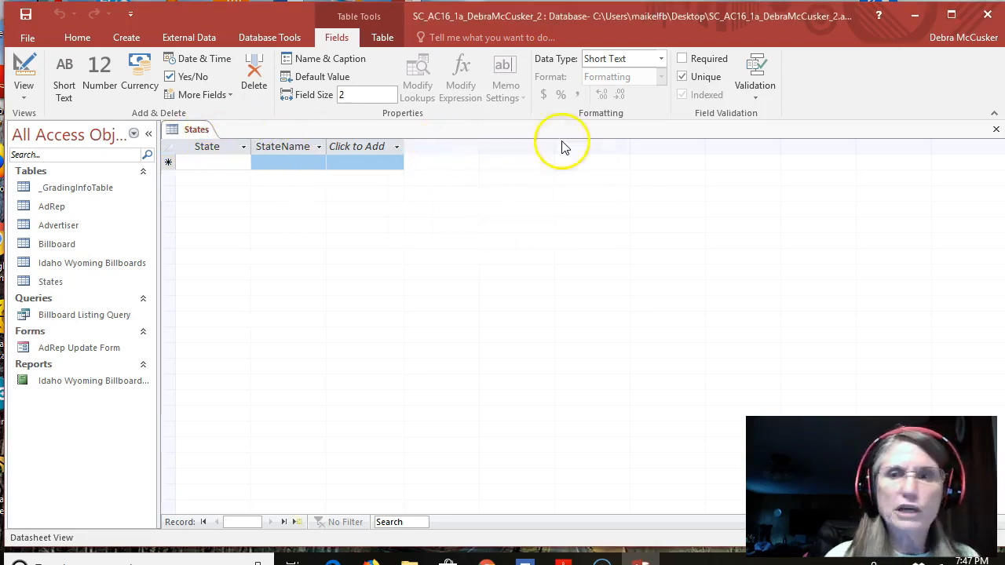
right_click(201, 133)
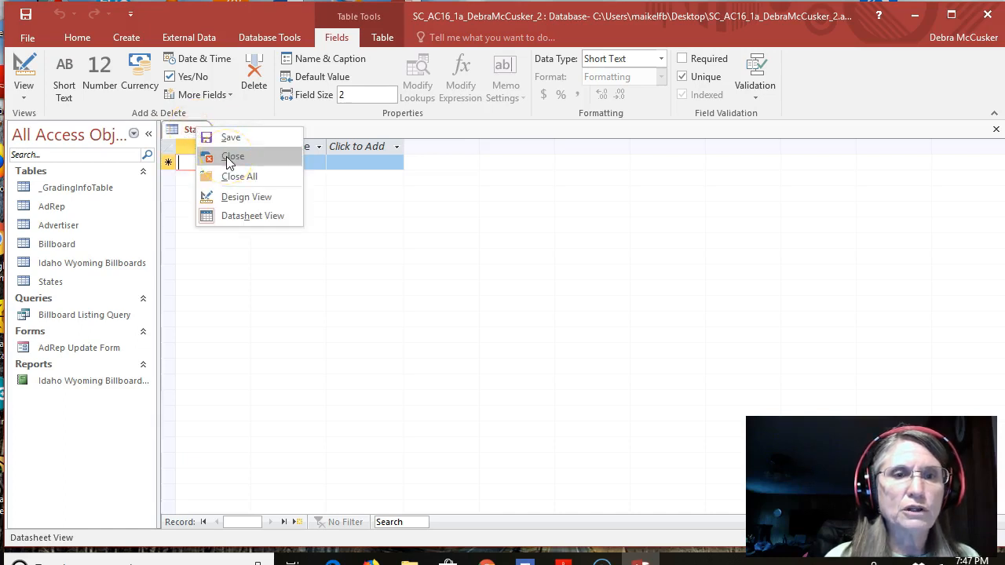
click(997, 131)
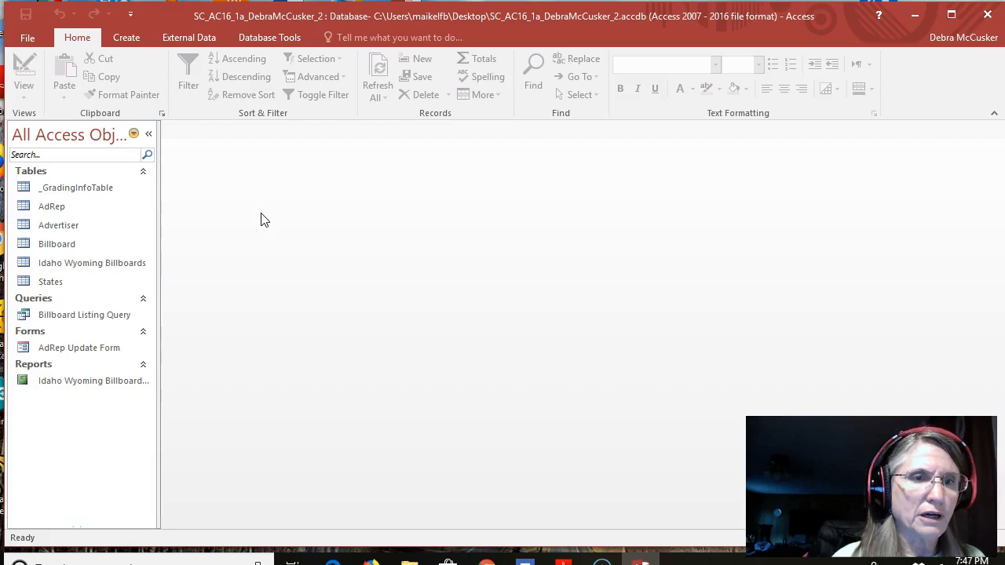
Open the States table and enter the records ID, Idaho and OR, Oregon.
double_click(54, 284)
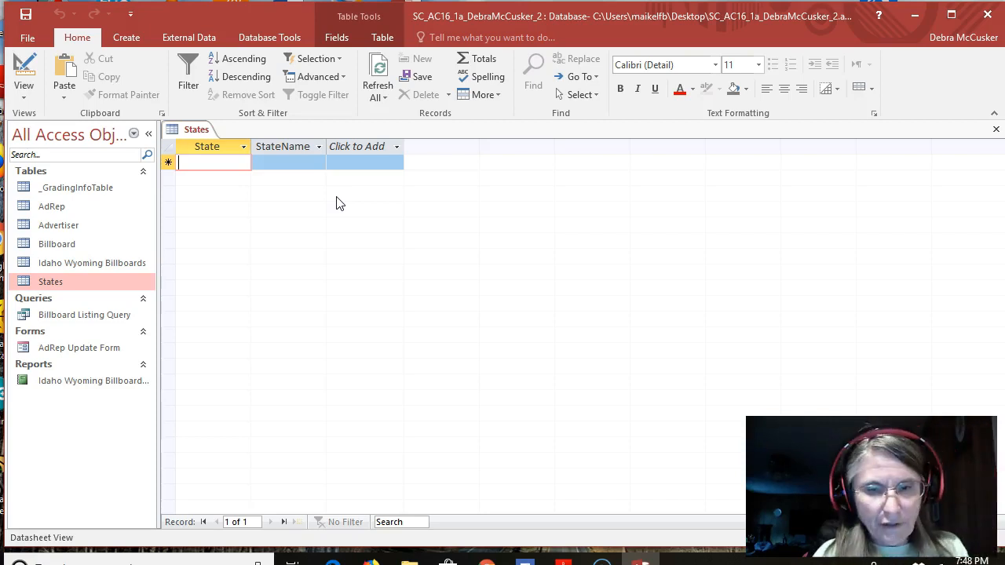
text(ID)
key(Tab)
text(Idaho)
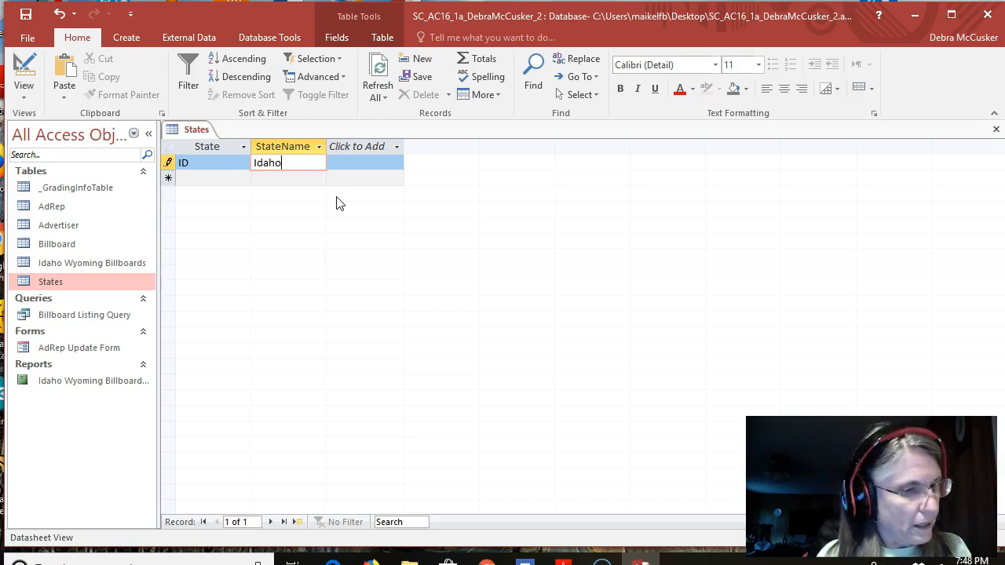
key(Tab)
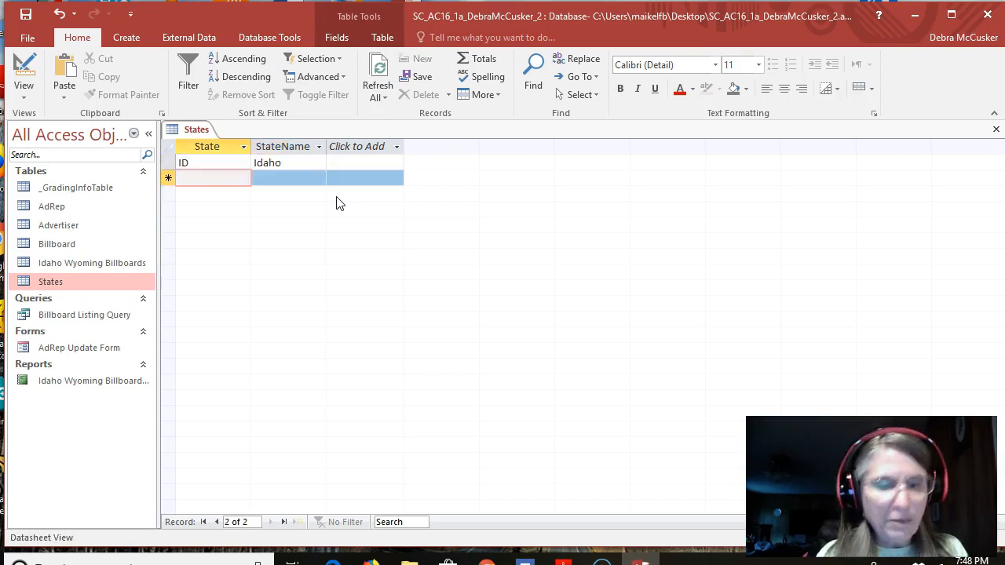
text(OR)
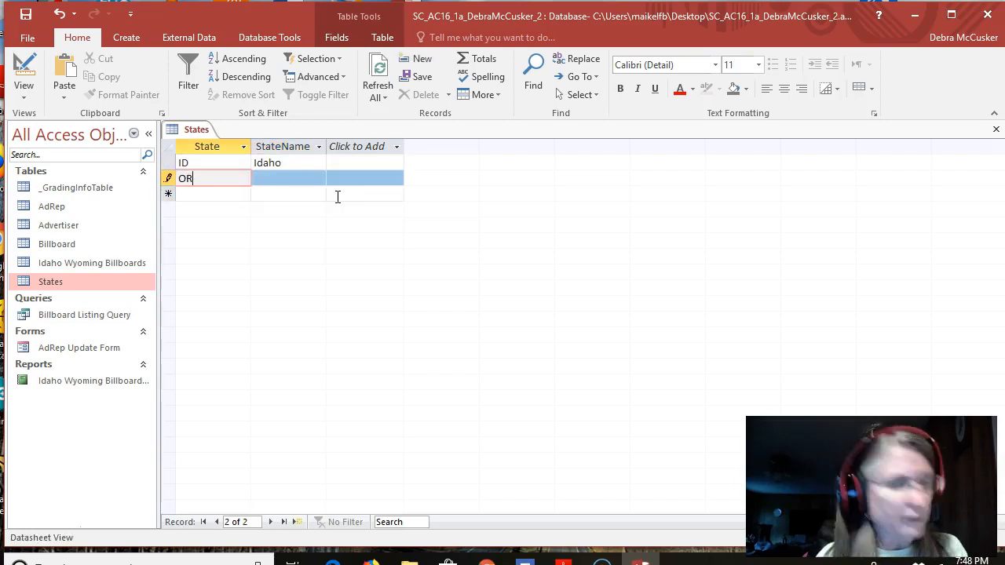
key(Tab)
text(Oregon)
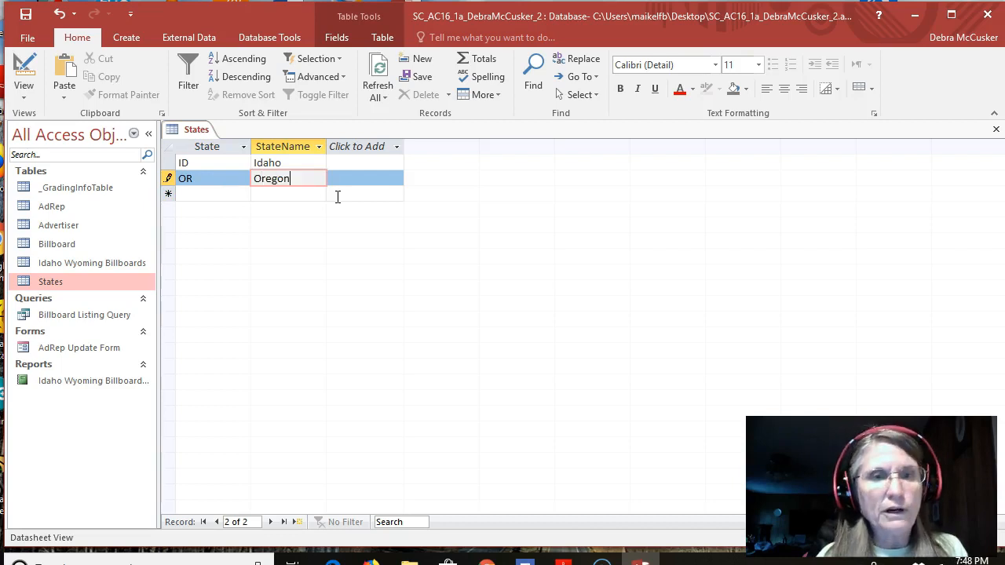
key(Tab)
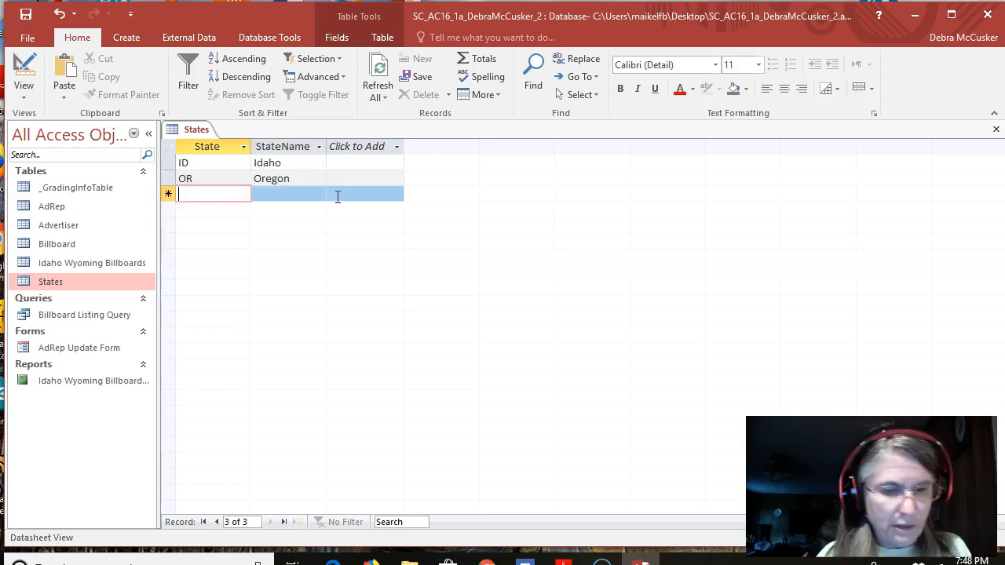
Add the records WA, Washington and WY, Wyoming to the States table.
text(WA)
key(Tab)
text(Washing)
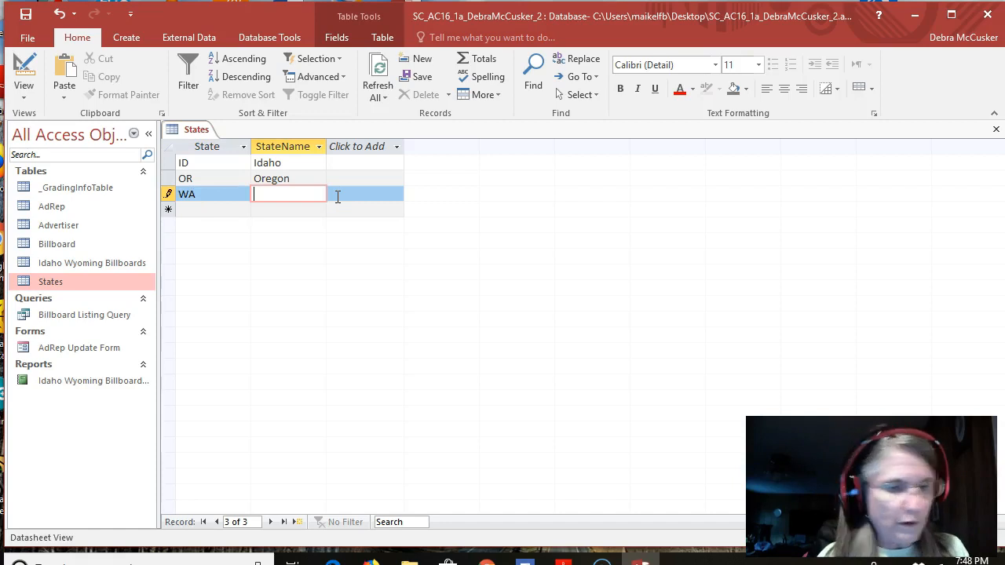
text(ton)
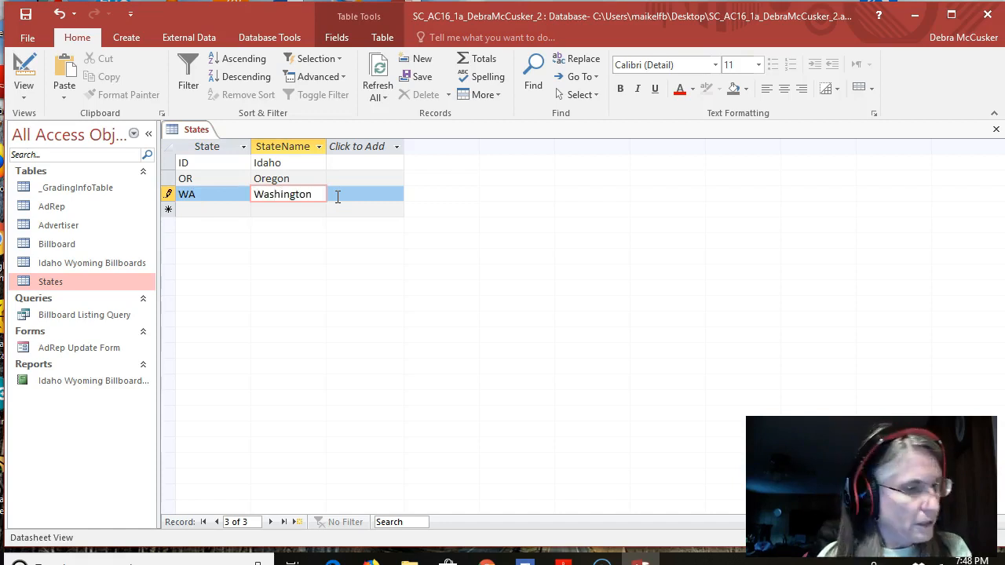
key(Tab)
text(WY)
key(Tab)
text(W)
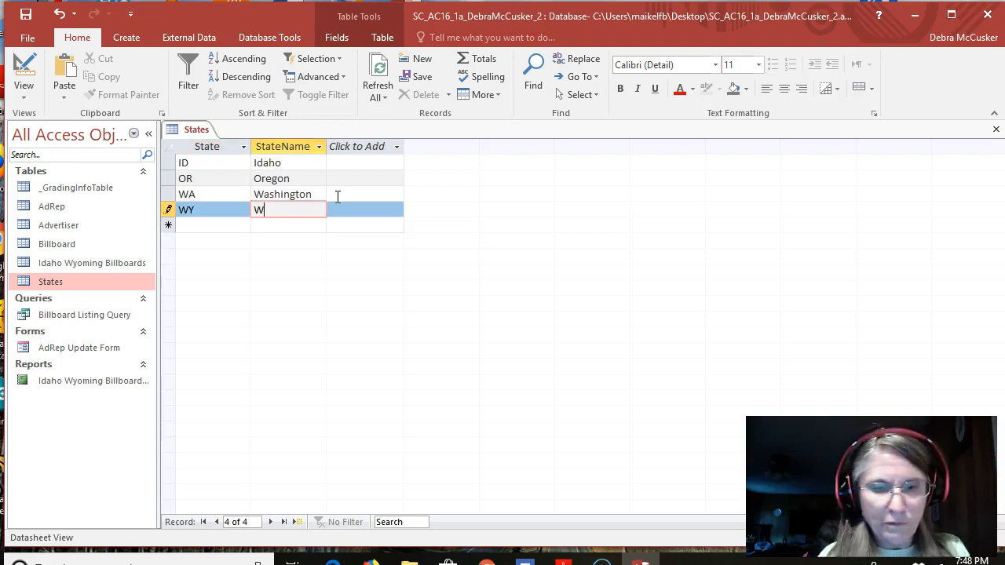
text(yoming)
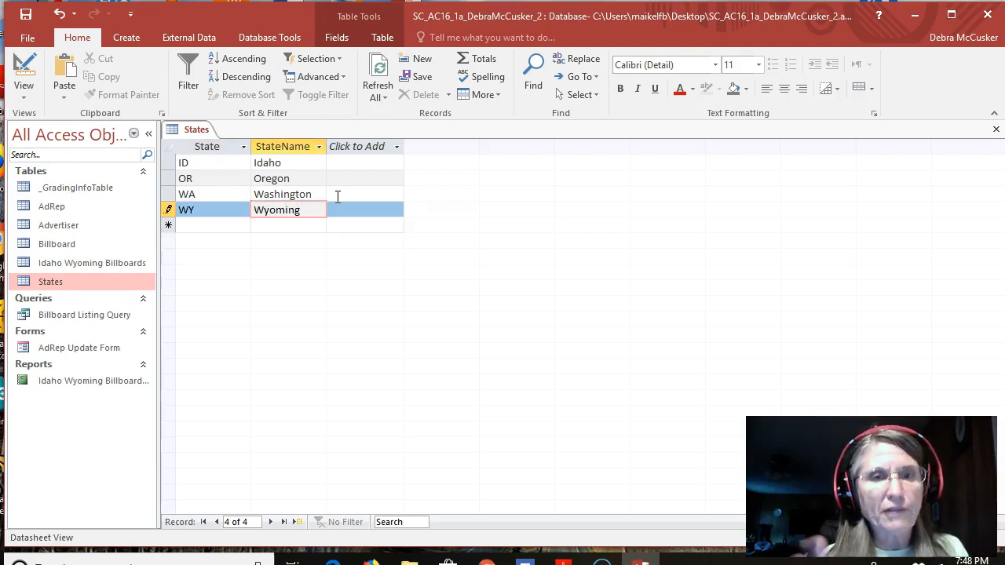
key(Tab)
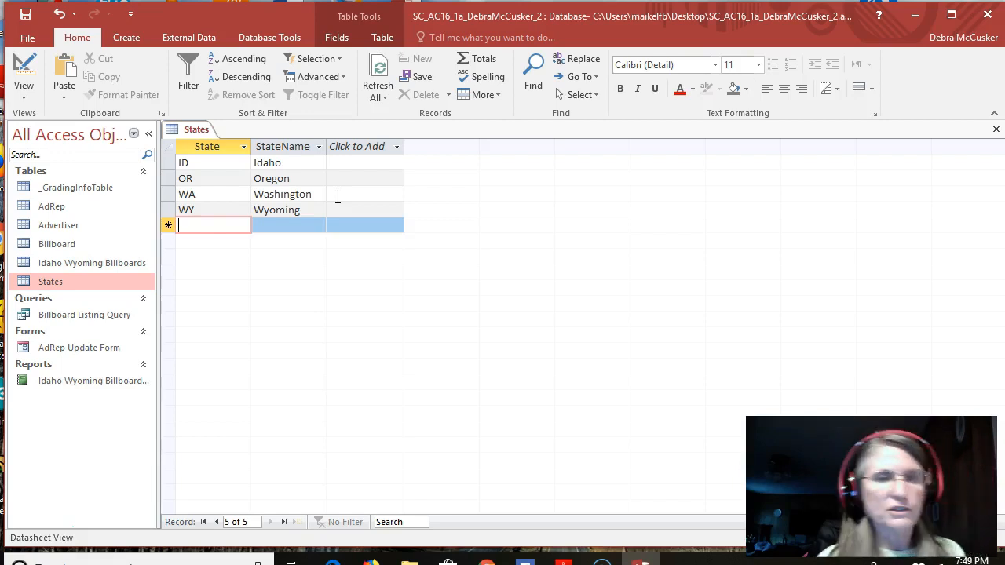
Save the States table and close it.
right_click(198, 131)
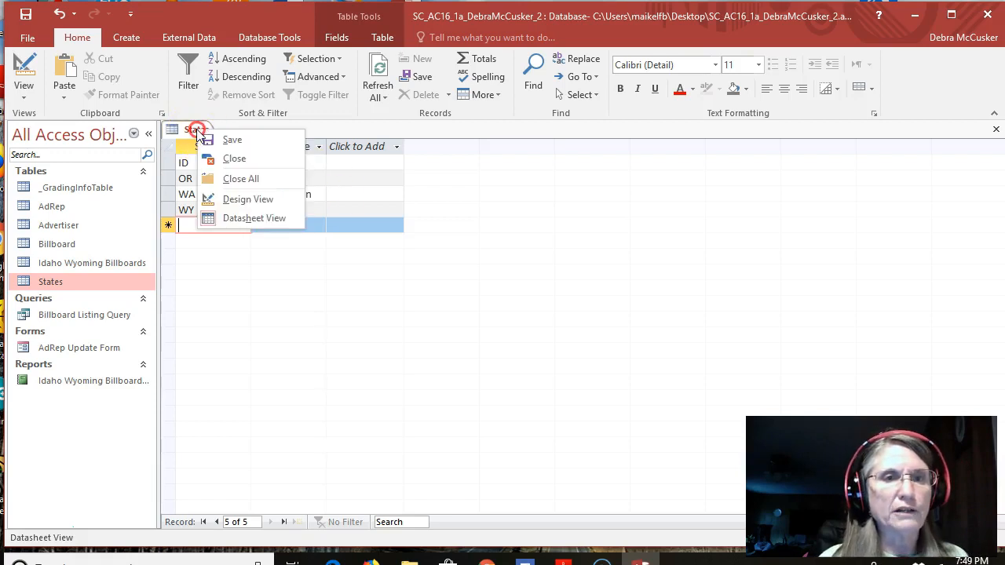
click(232, 146)
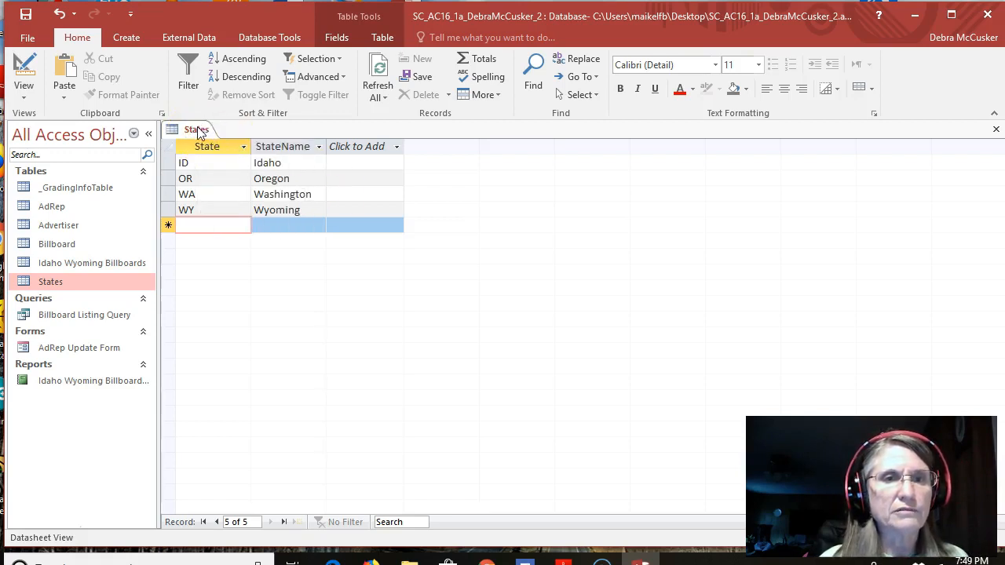
right_click(199, 135)
click(213, 156)
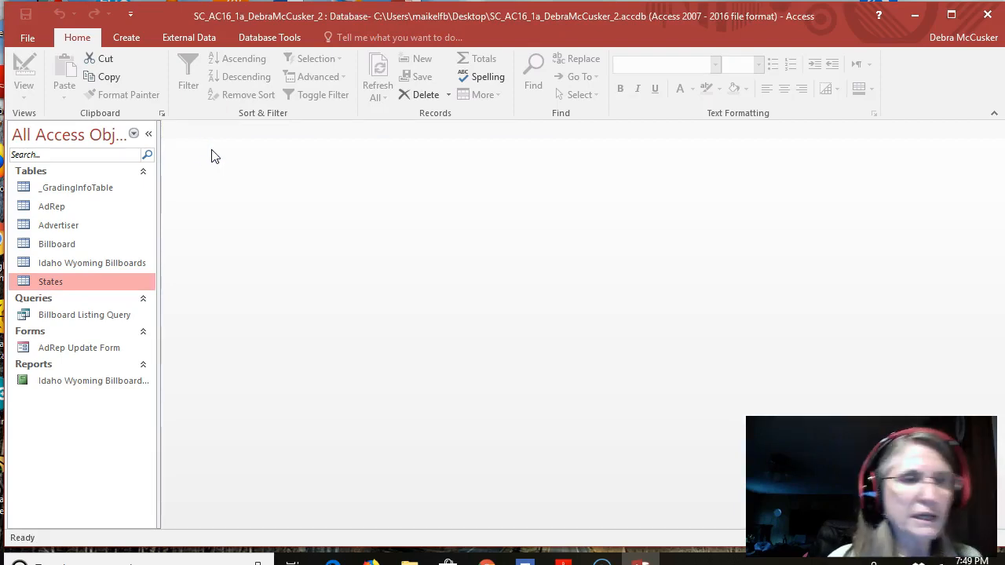
Insert a field named DateHired before the Salary field in the AdRep table.
double_click(57, 206)
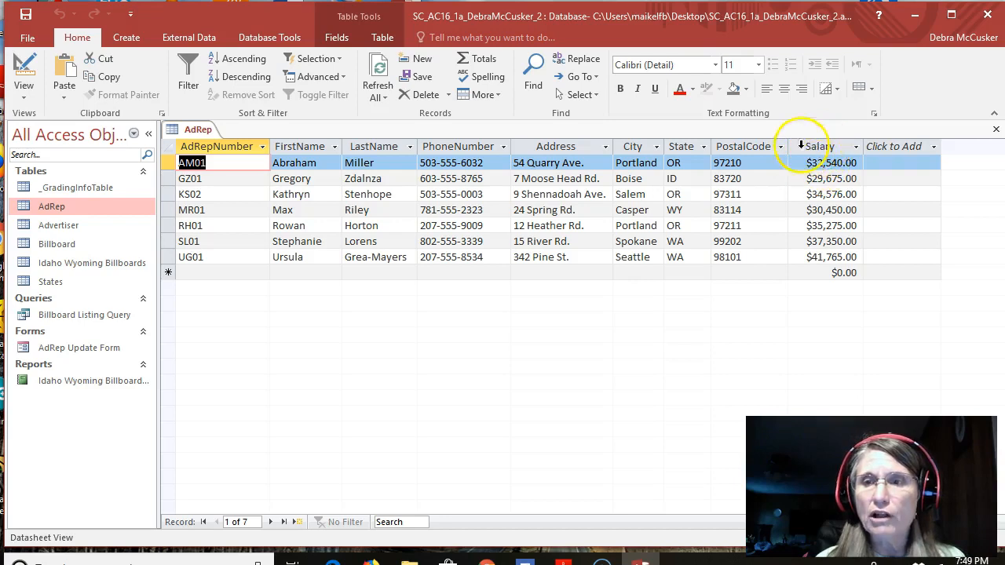
click(822, 146)
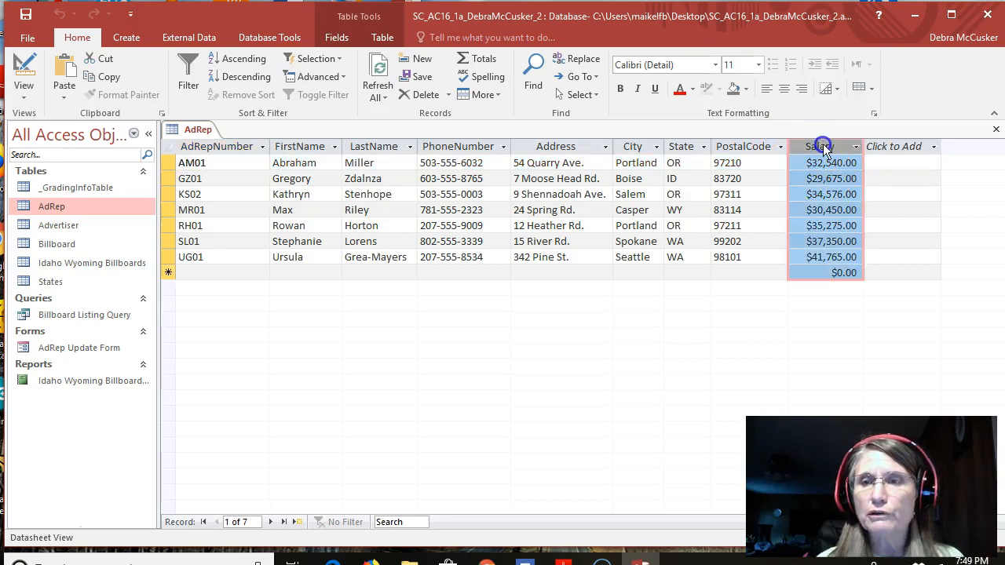
right_click(824, 149)
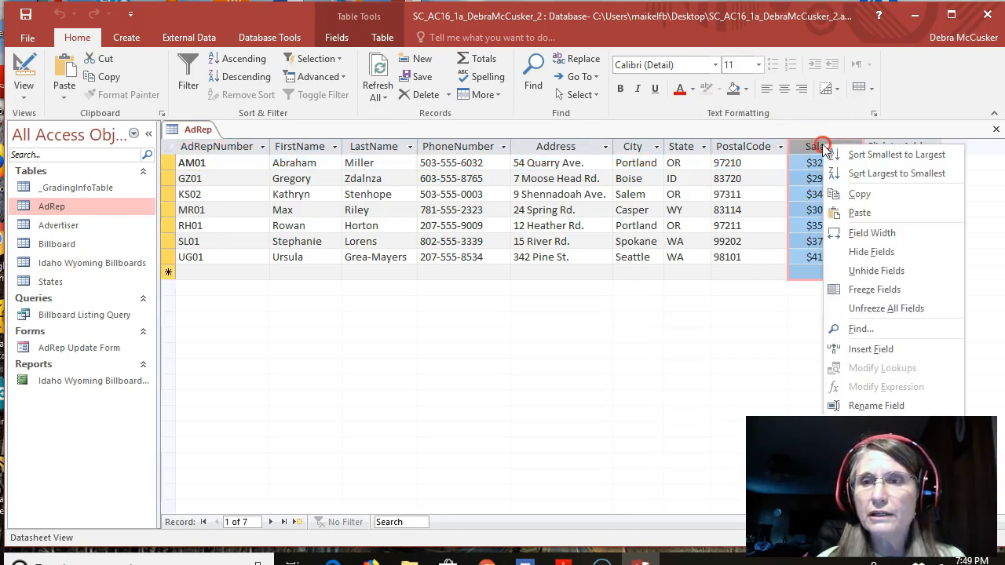
click(882, 355)
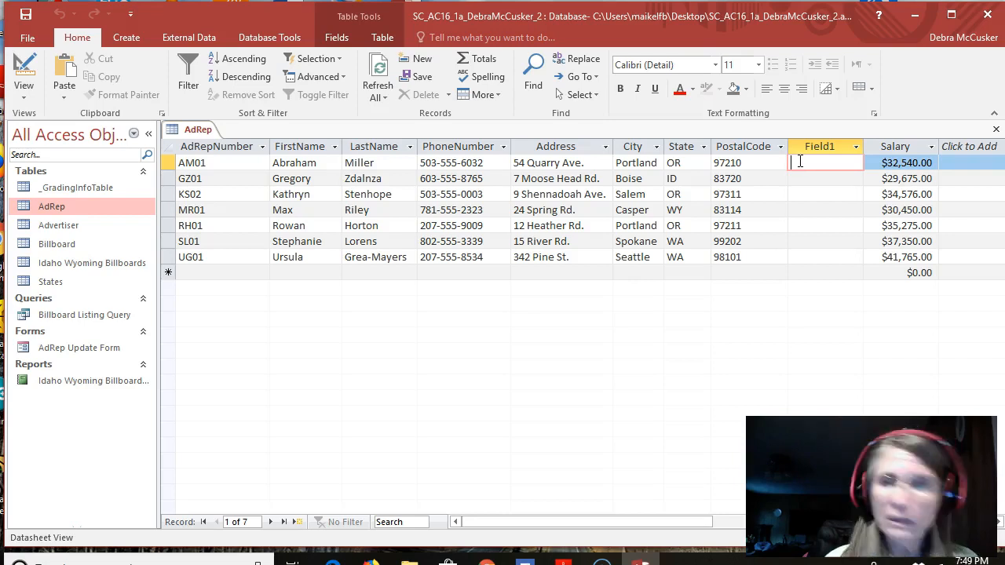
click(830, 146)
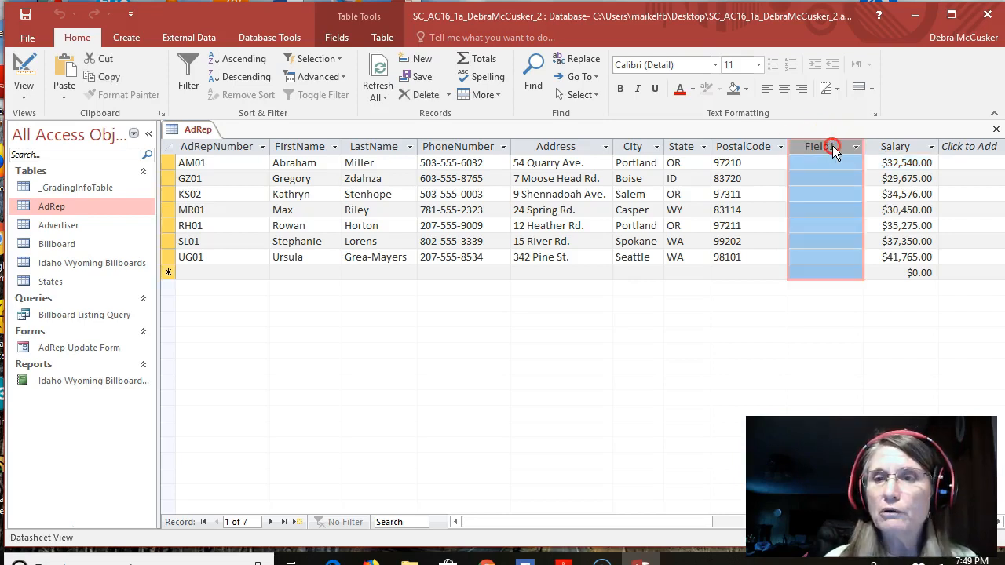
right_click(831, 146)
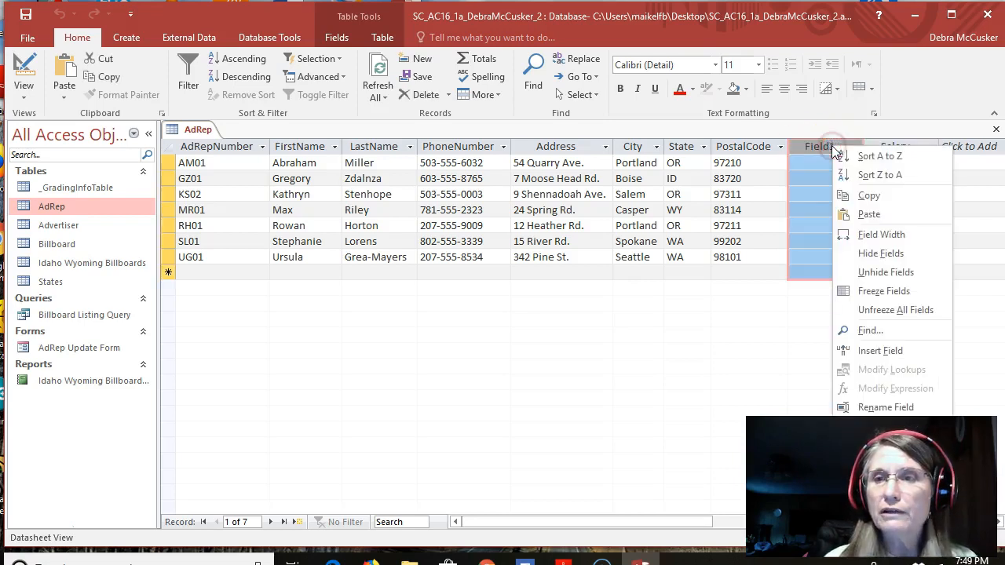
click(878, 406)
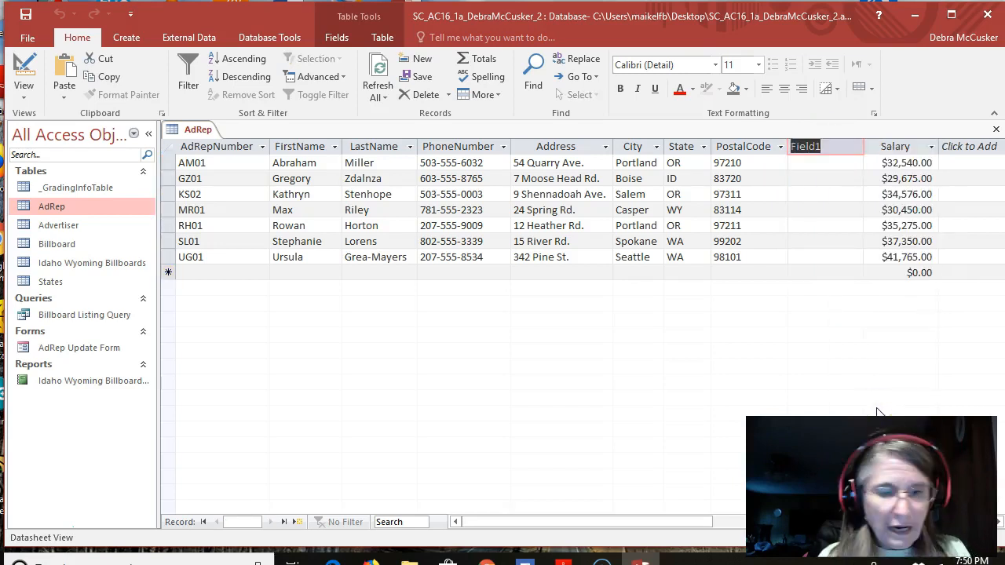
text(DateHired)
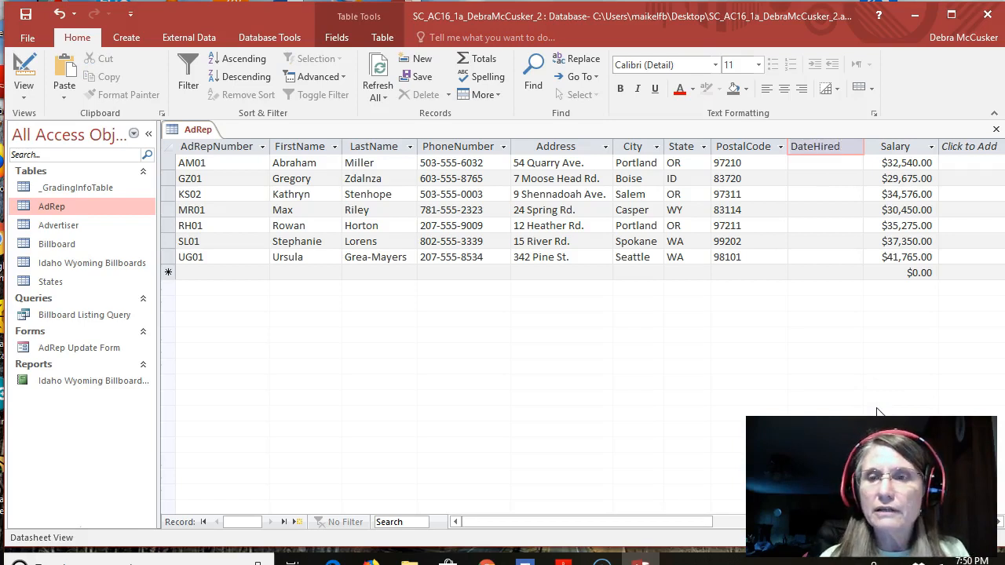
key(Return)
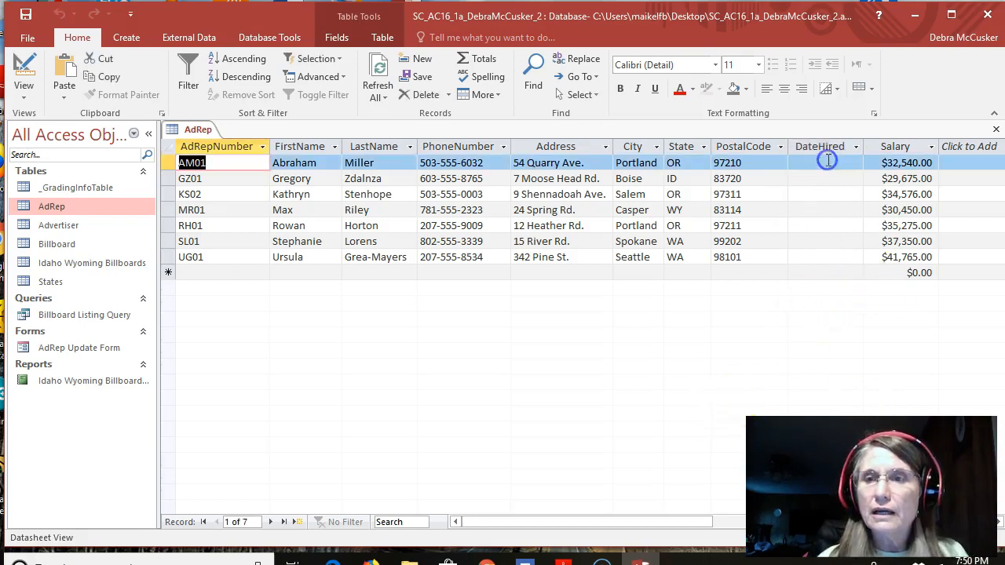
Set the DateHired field's data type to Date/Time and close the AdRep table.
click(820, 146)
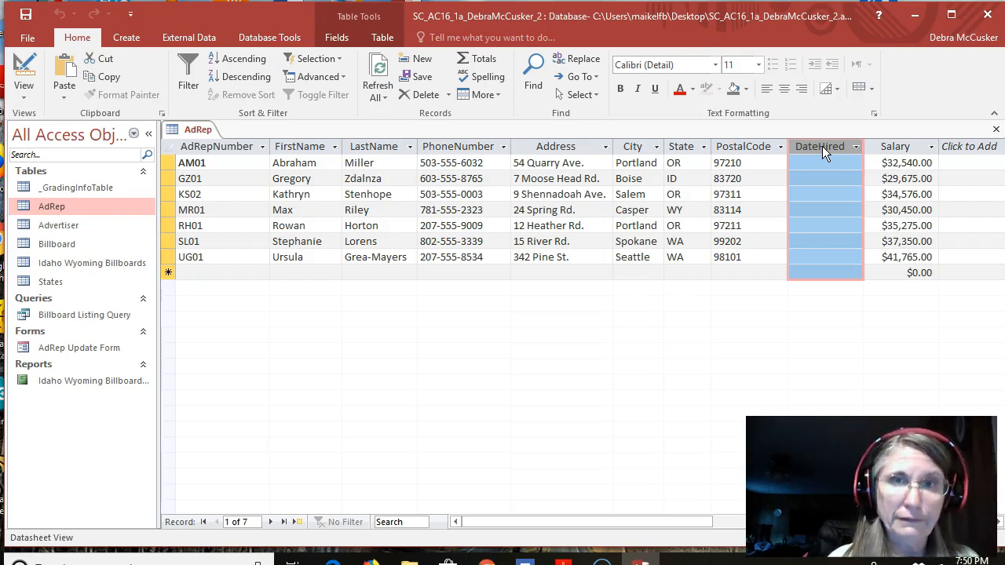
click(338, 40)
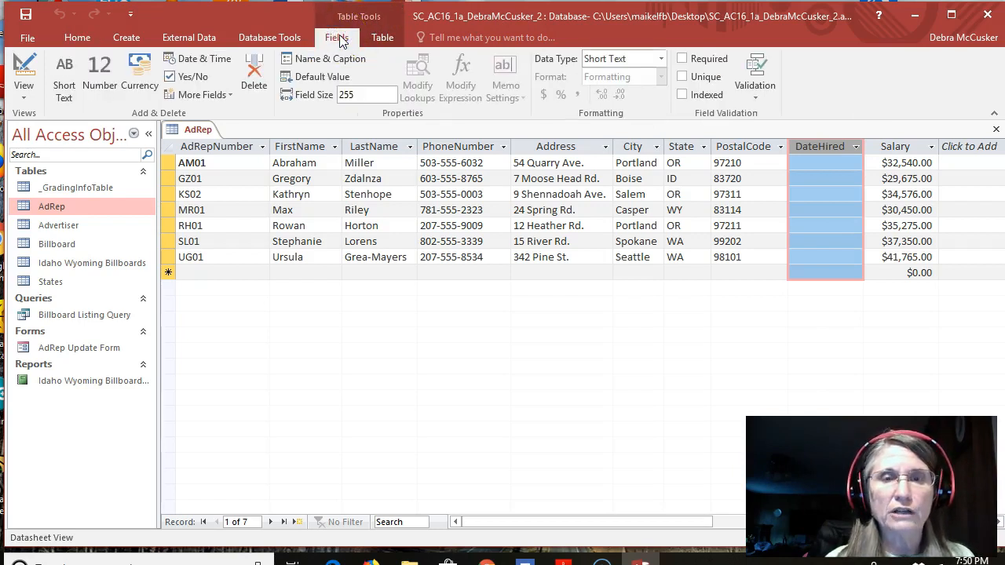
click(661, 60)
click(609, 122)
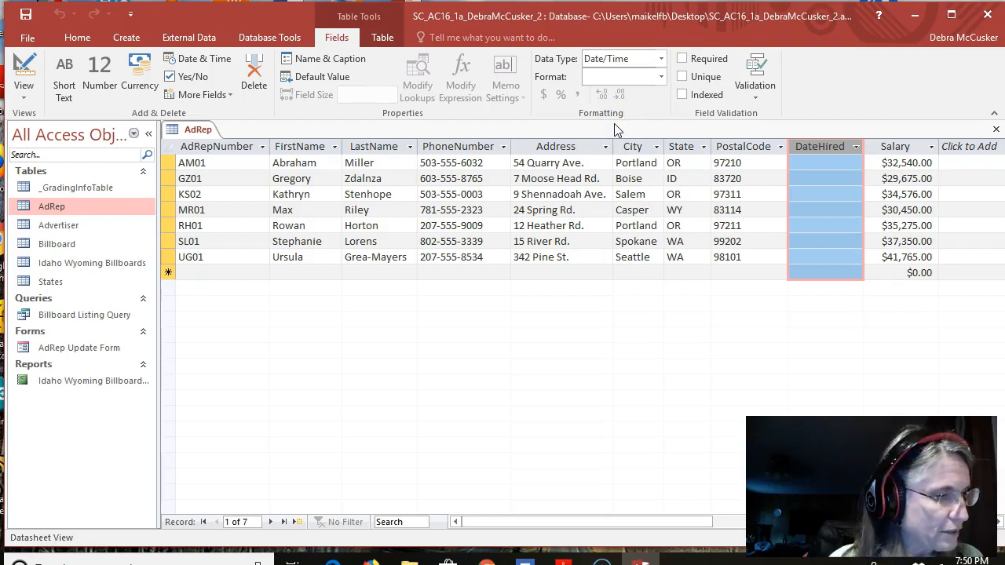
click(997, 132)
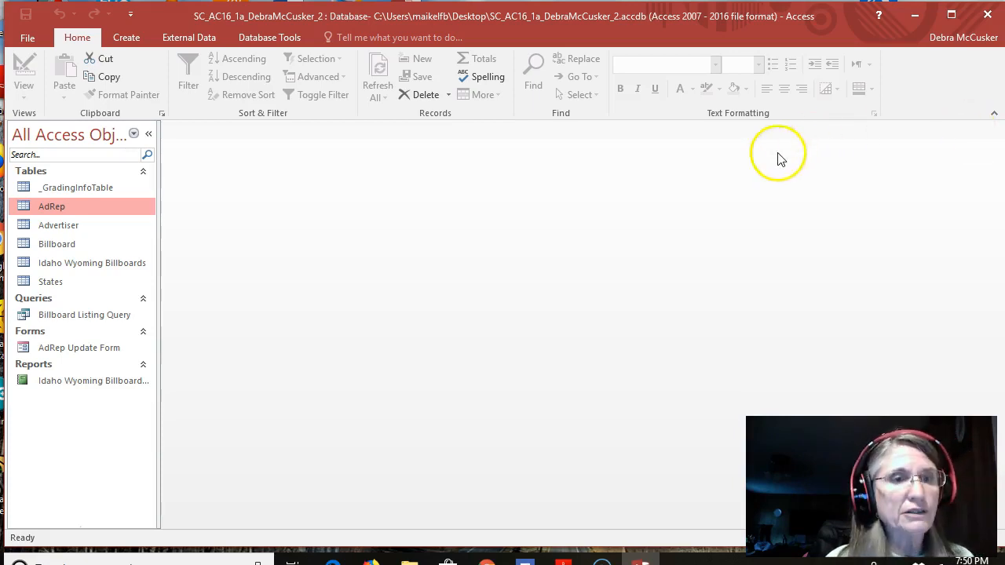
Open the Billboard table in Design View and set the Height field's data type to Number.
click(52, 245)
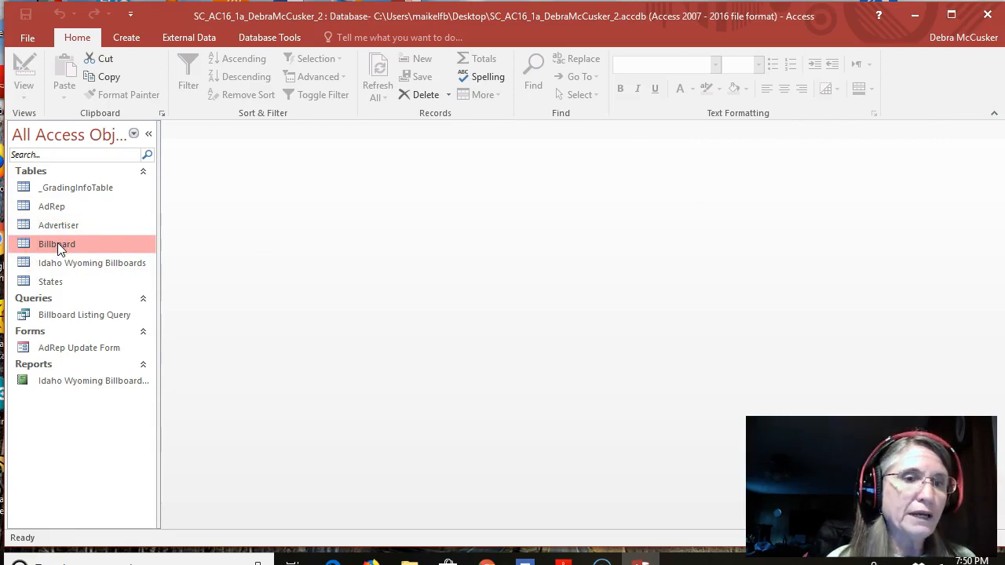
right_click(57, 243)
click(123, 270)
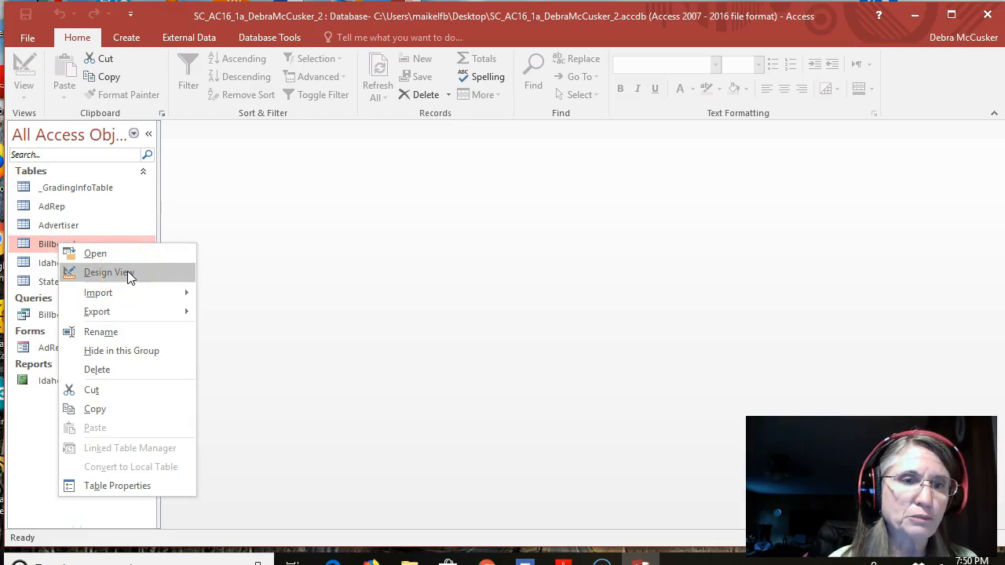
click(124, 271)
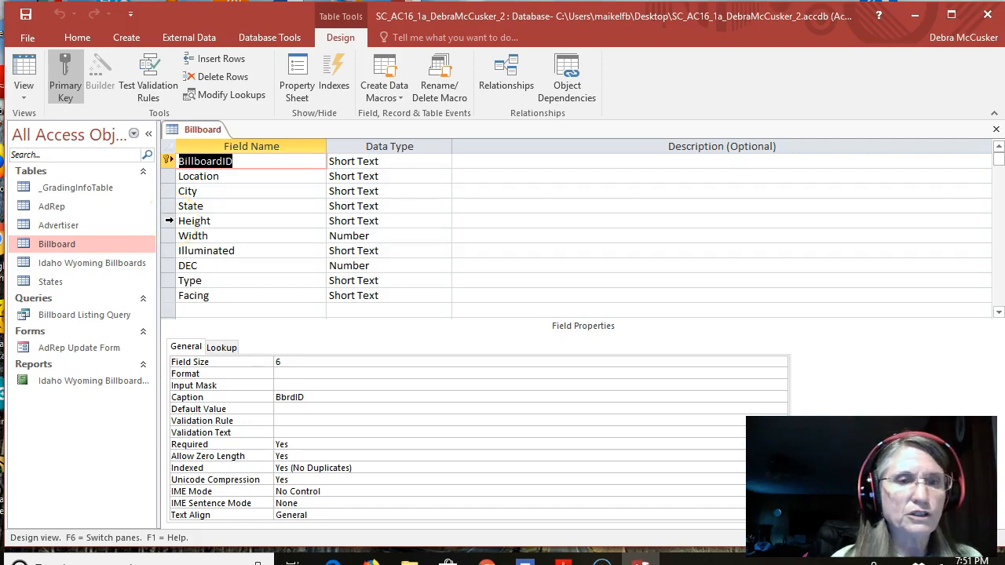
click(169, 220)
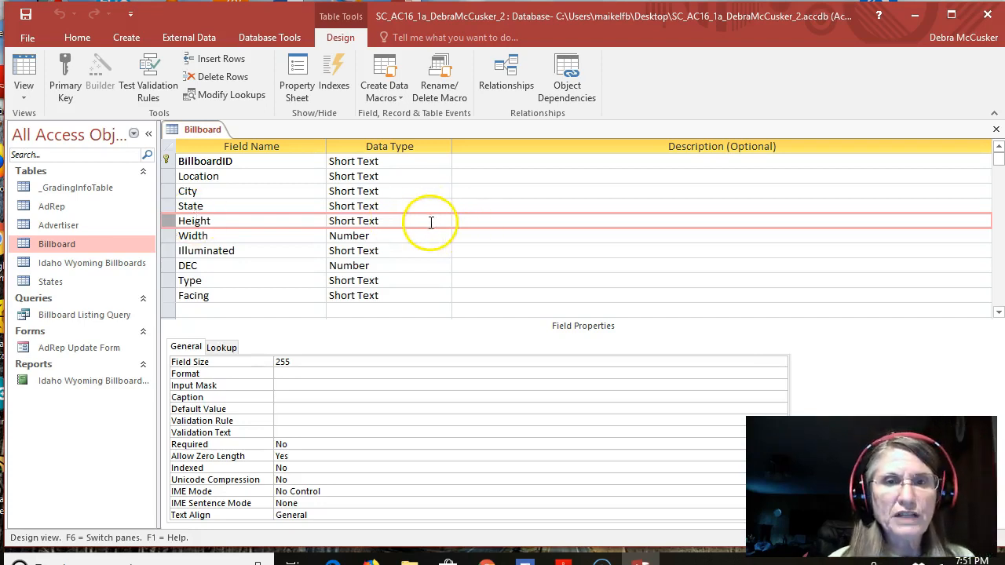
click(385, 221)
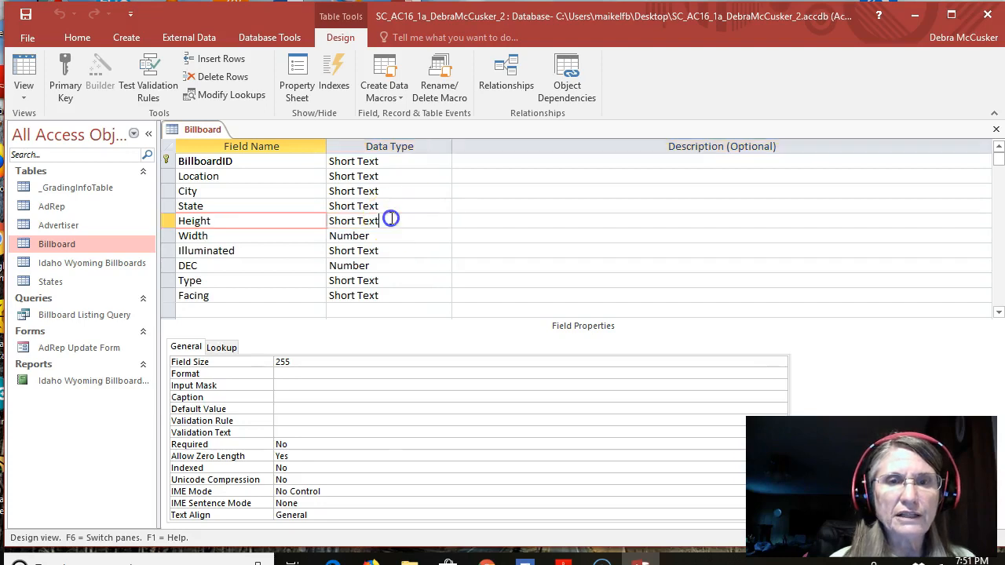
click(445, 222)
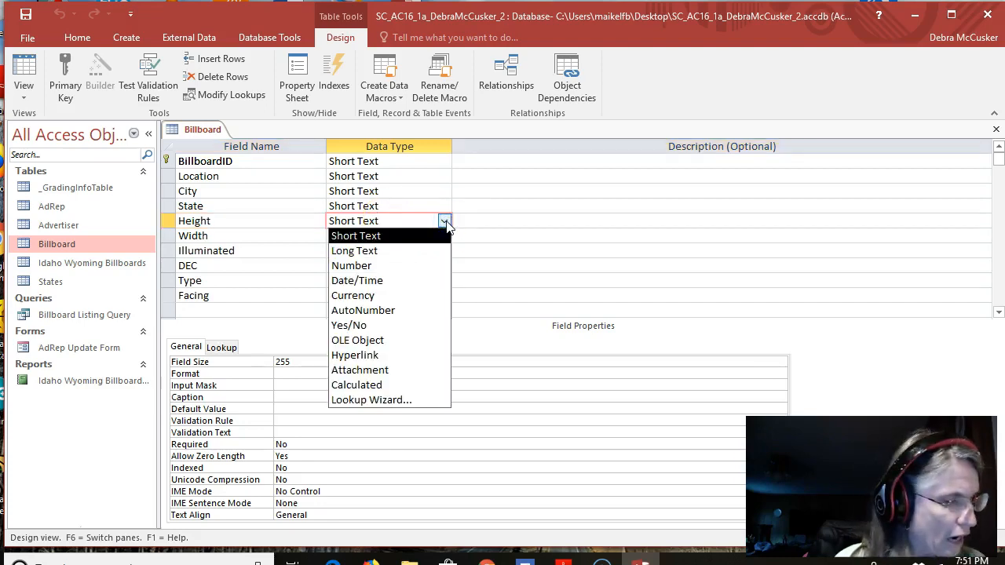
click(375, 267)
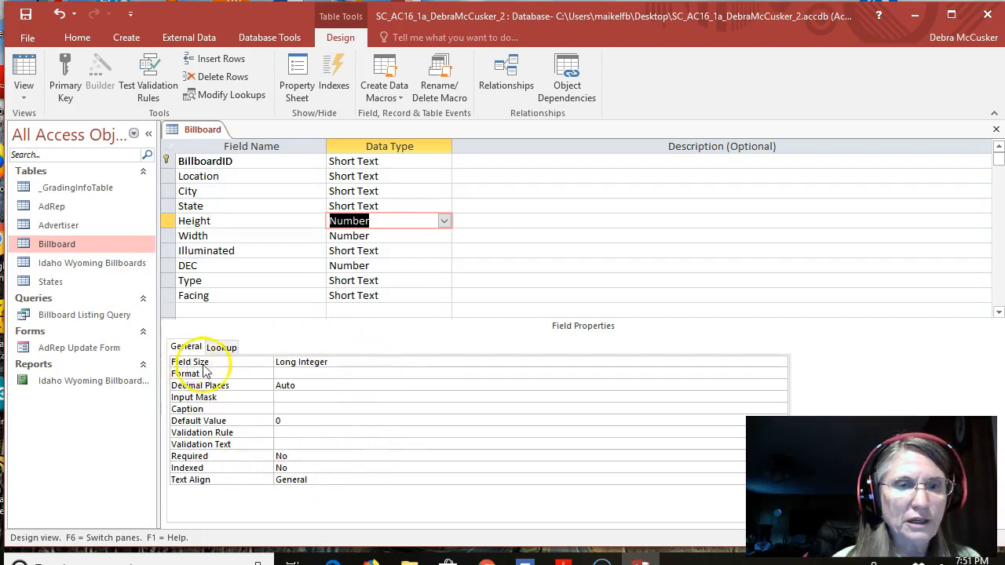
Set the Height field's Field Size to Single and its Decimal Places to 1.
click(327, 363)
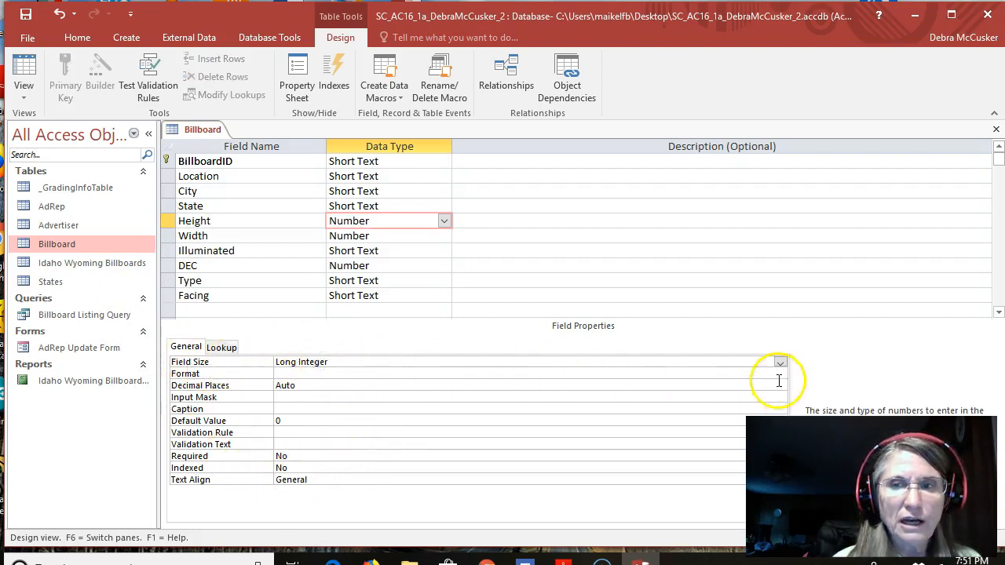
click(779, 363)
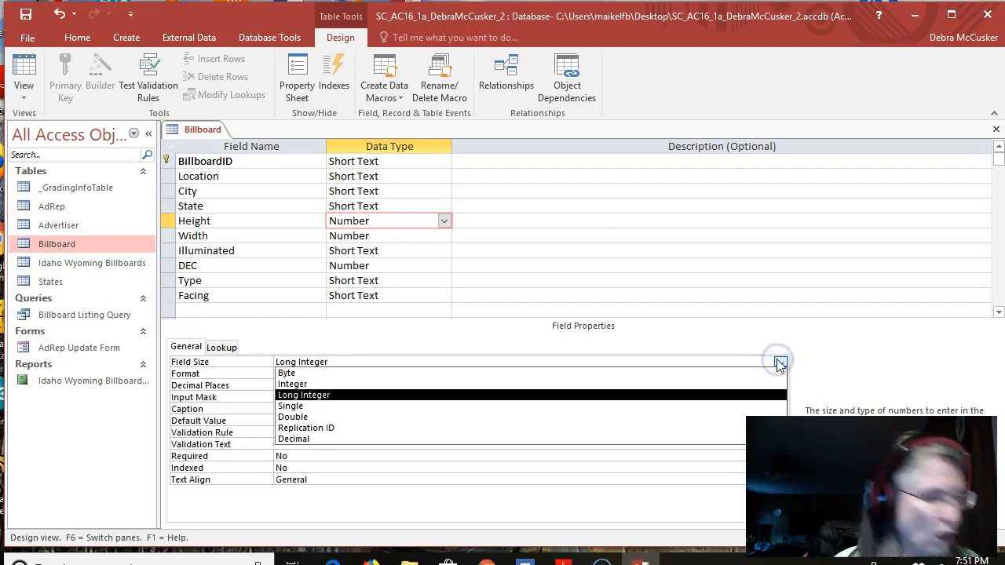
click(294, 406)
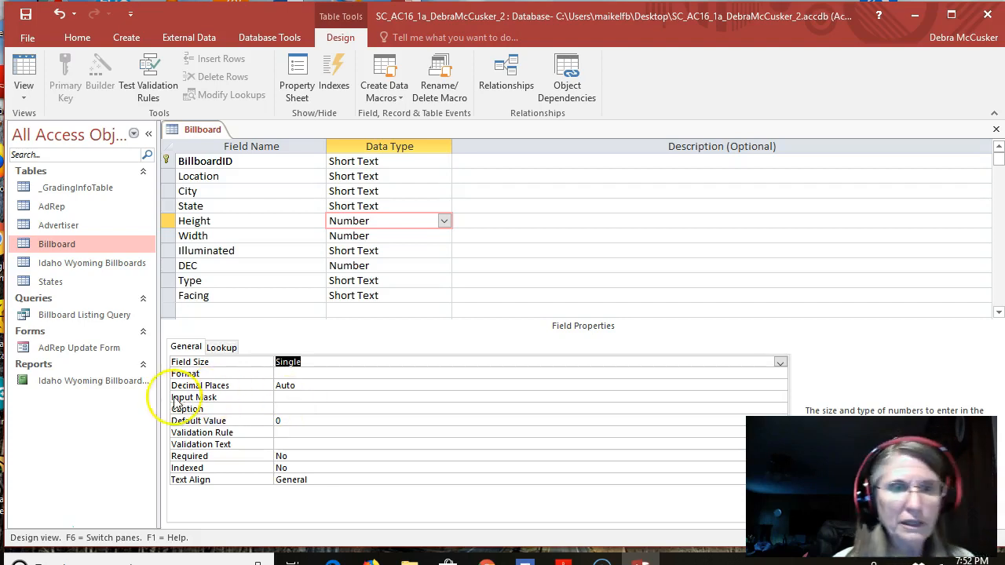
click(301, 385)
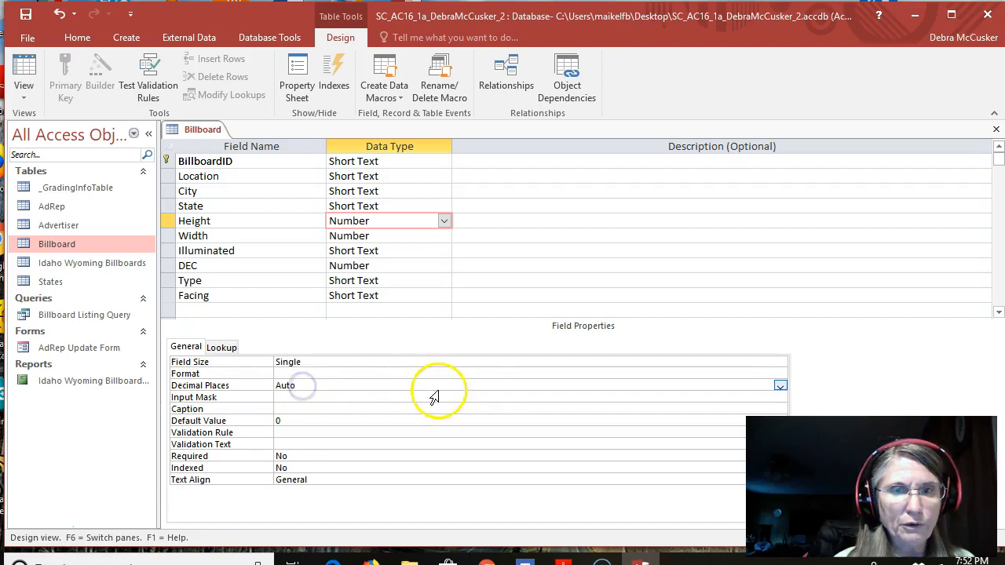
click(779, 387)
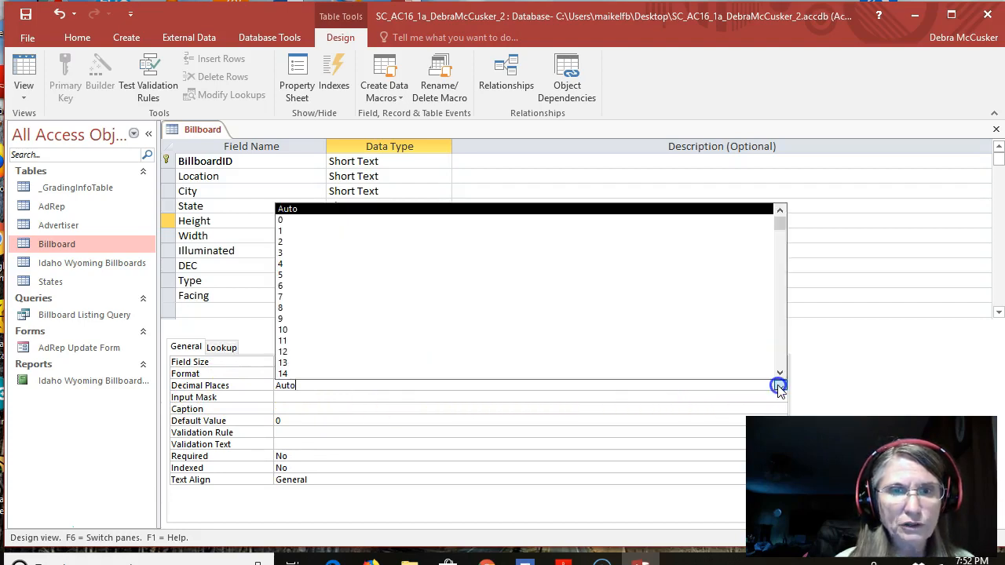
click(288, 232)
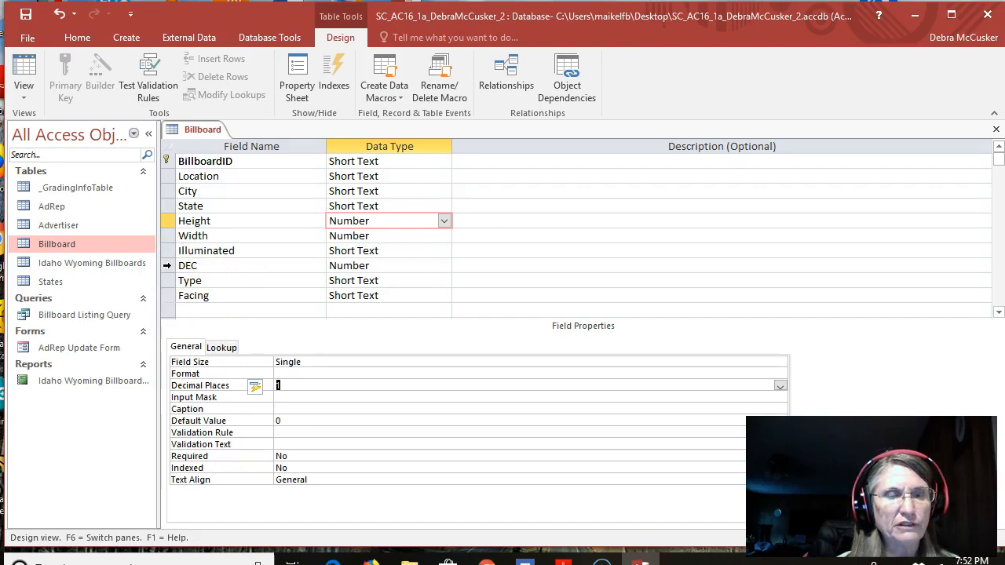
Enter "Daily Effective Circulation" as the description of the DEC field in the Billboard table.
click(166, 265)
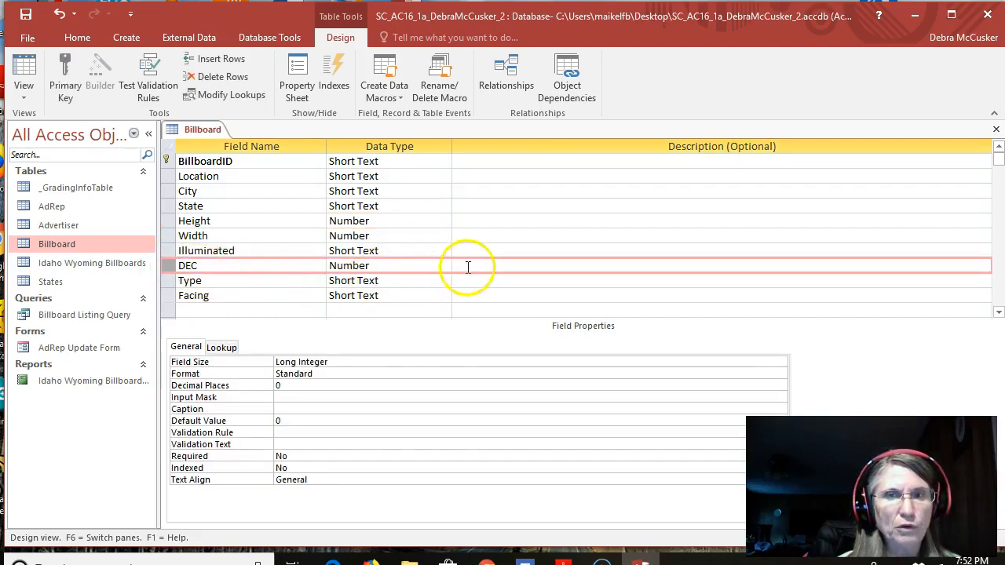
click(600, 265)
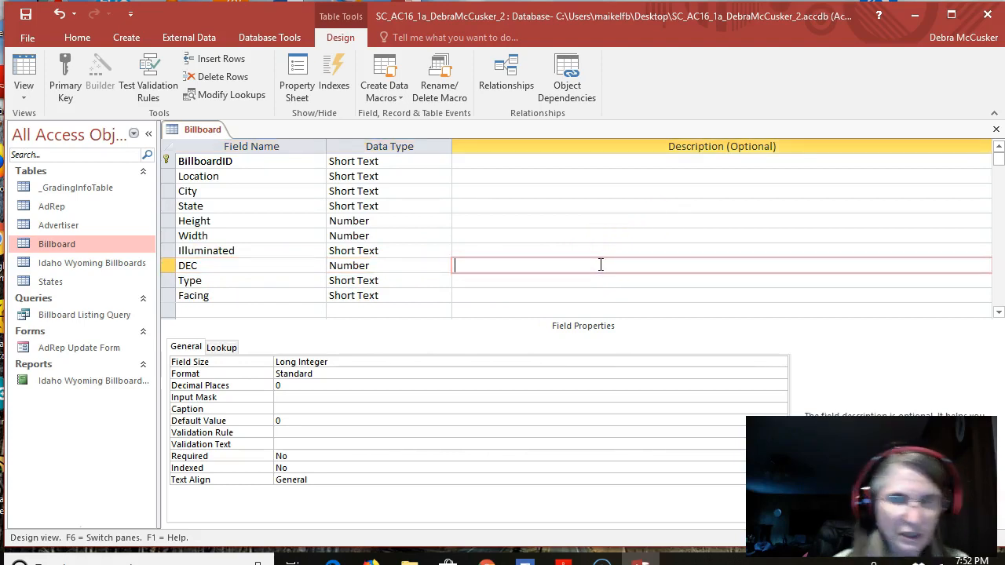
text(Dai;y )
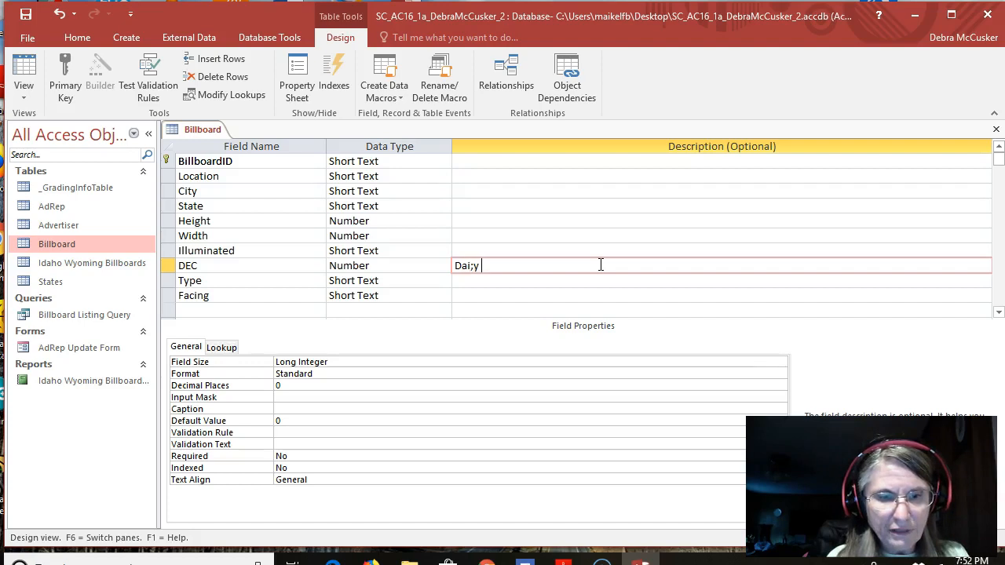
text(Effectiv)
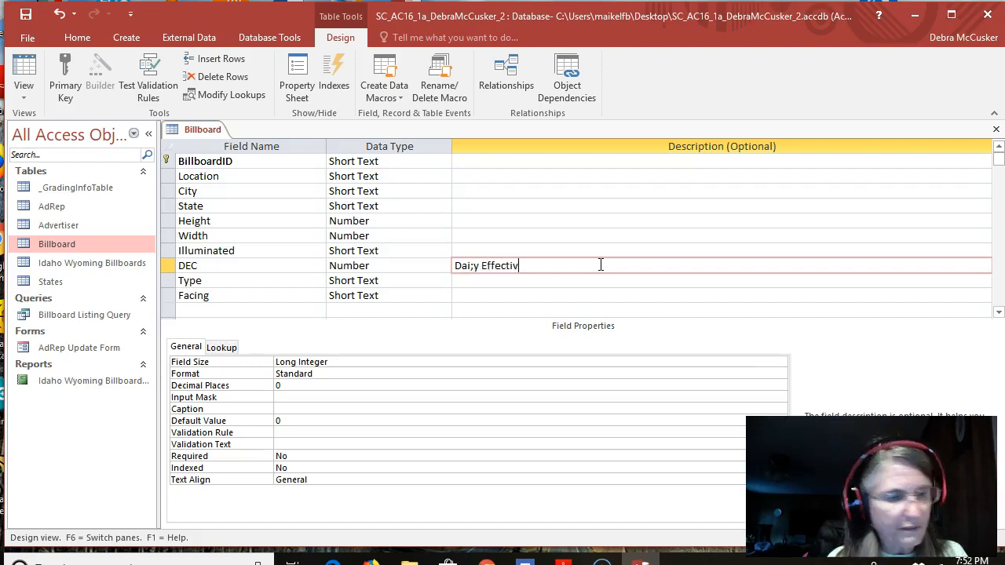
text(e Circu)
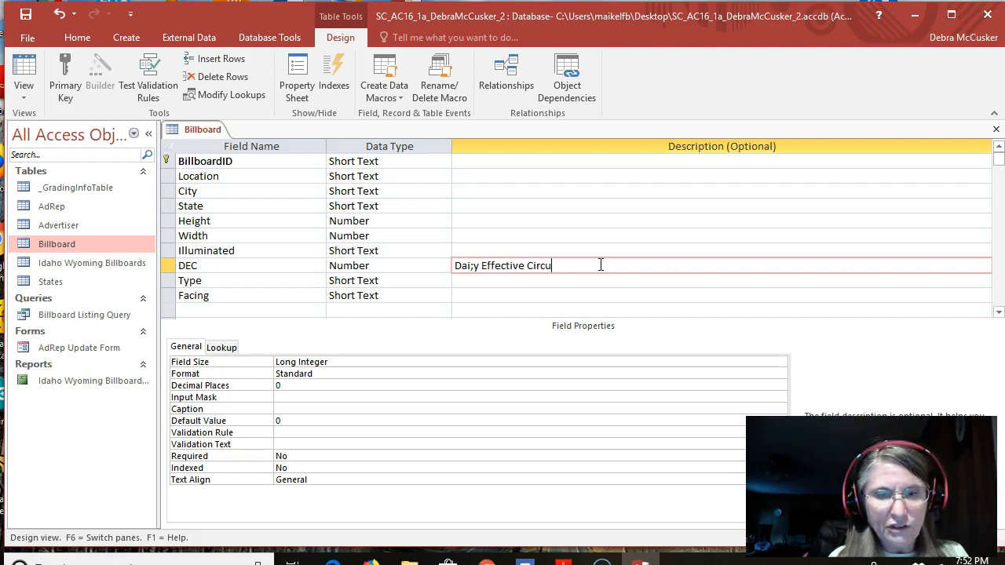
text(lation)
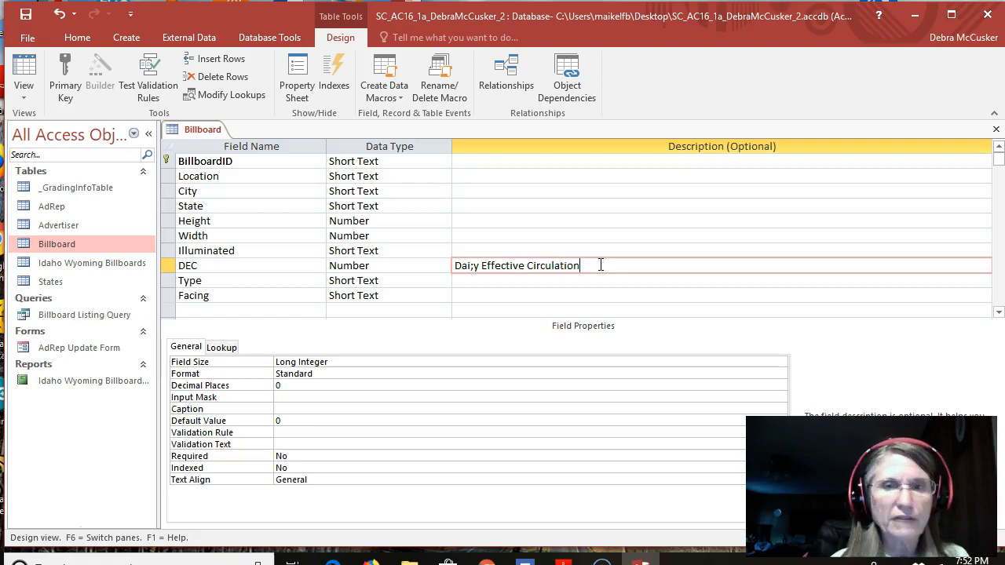
click(476, 269)
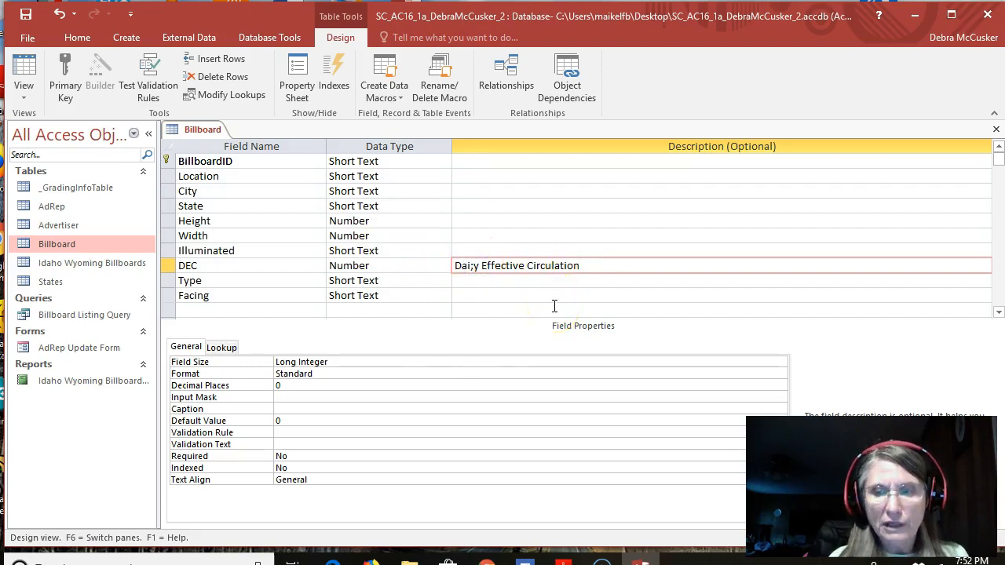
key(BackSpace)
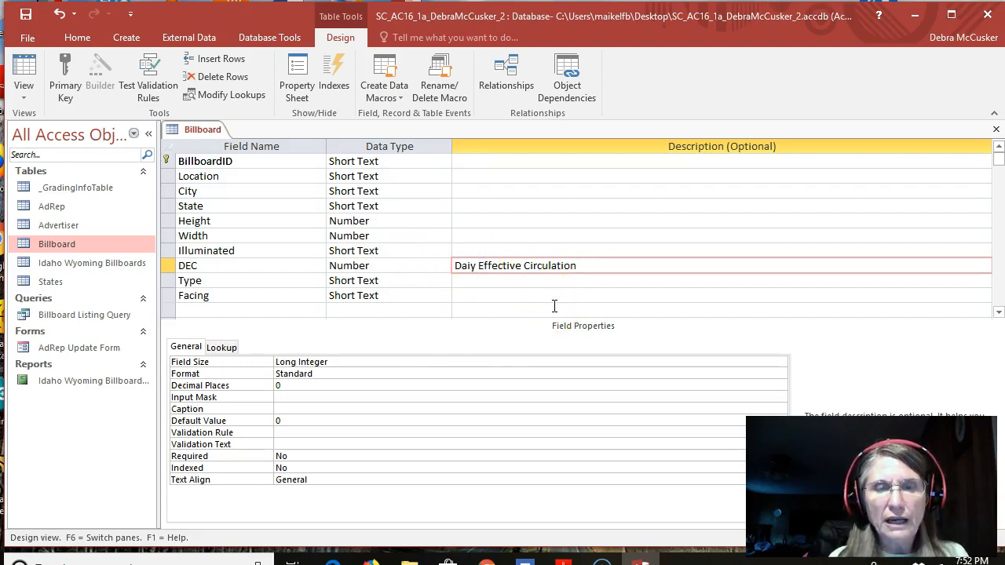
text(l)
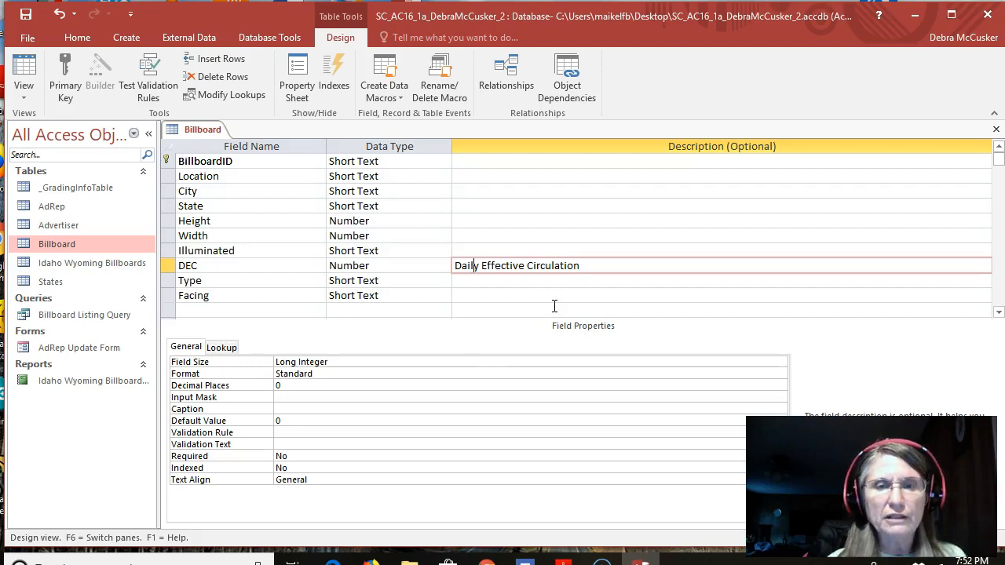
click(554, 278)
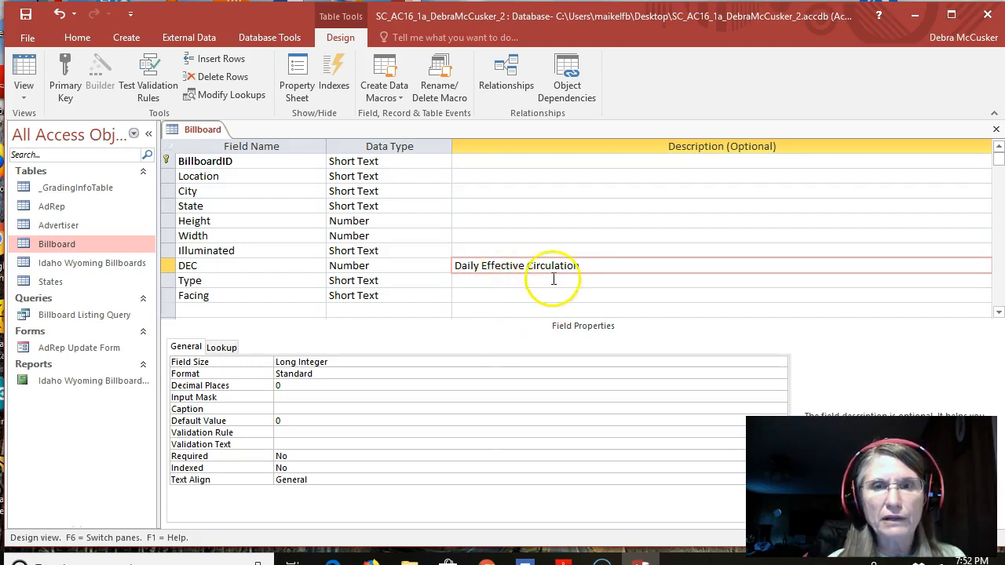
click(491, 295)
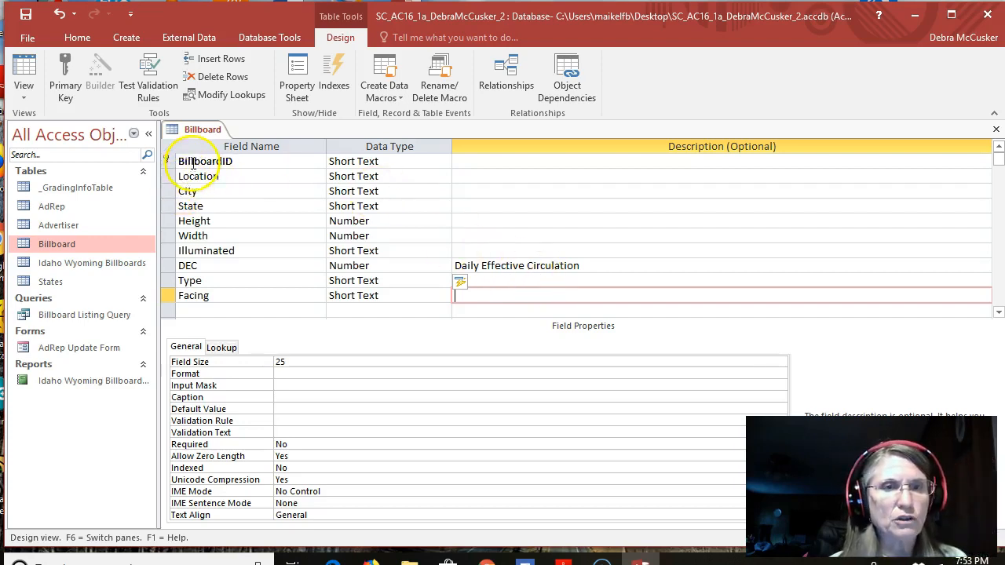
Set the Location field's Field Size to 75 in the Billboard table.
click(164, 181)
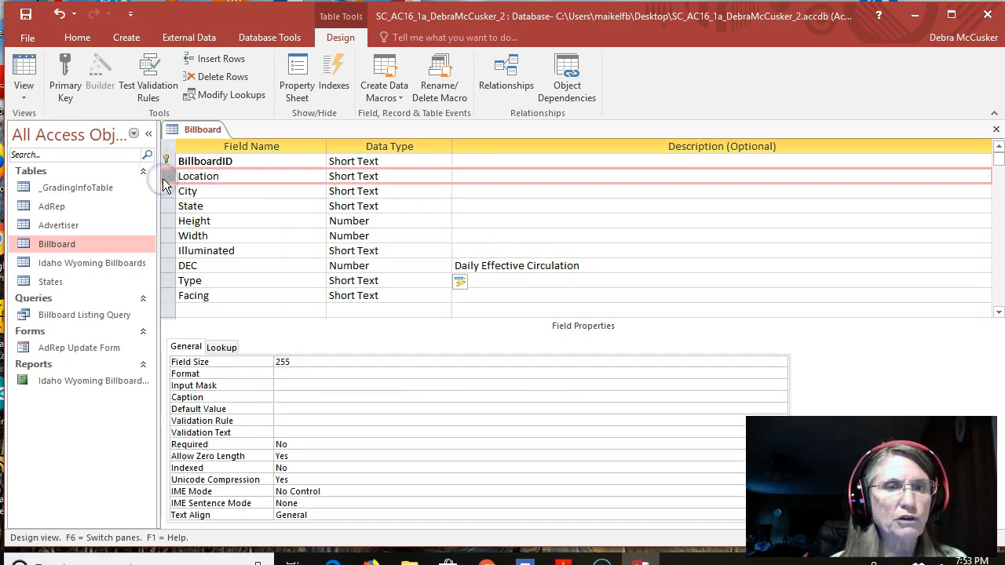
drag(285, 362, 270, 363)
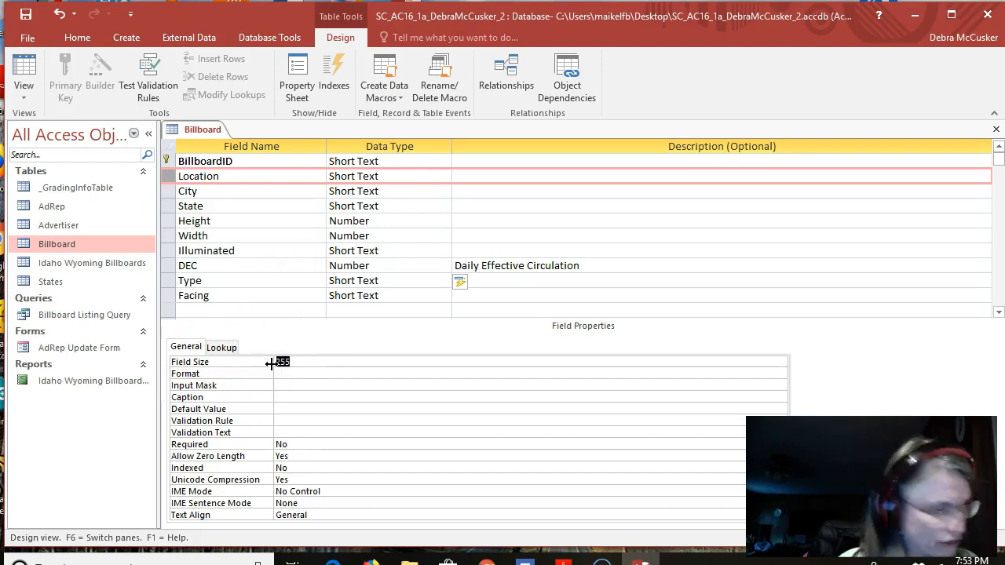
text(75)
key(Tab)
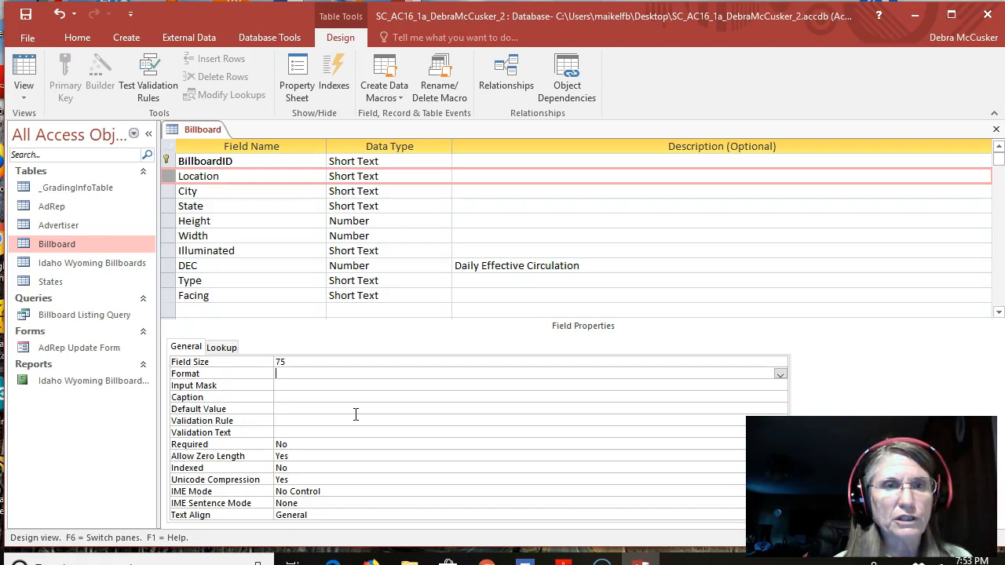
Save the Billboard table, accepting the shortened field size, and close it.
right_click(203, 129)
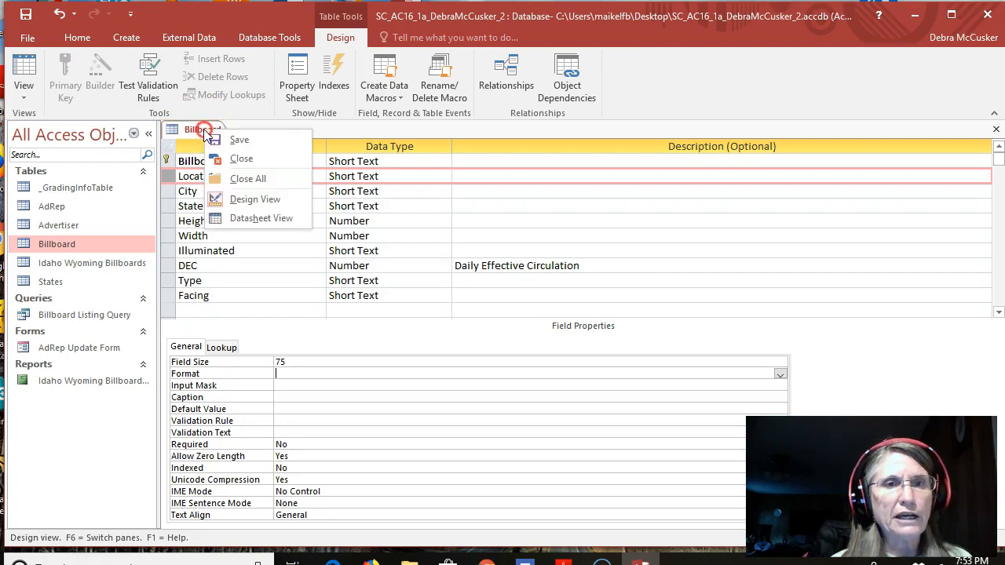
click(267, 139)
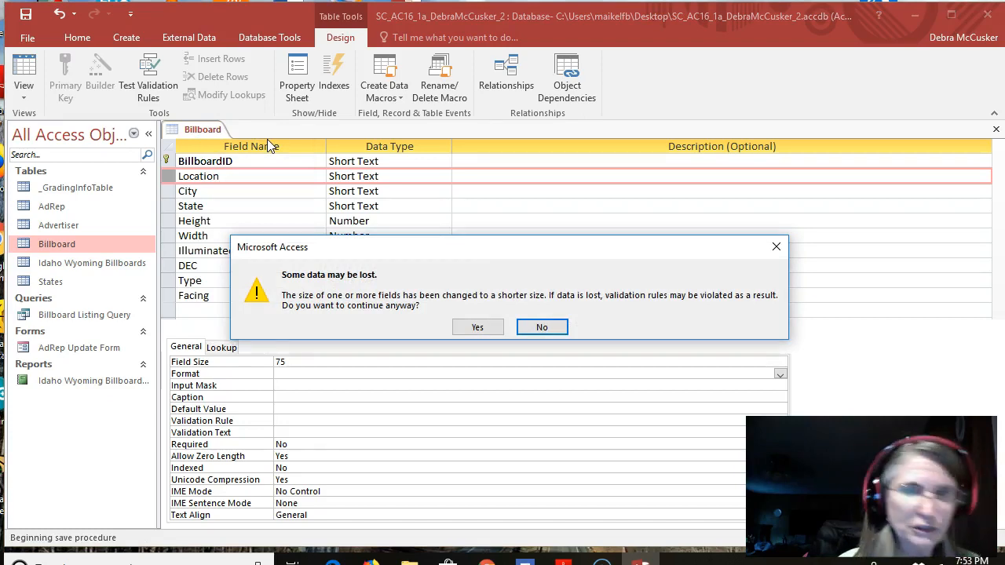
click(479, 327)
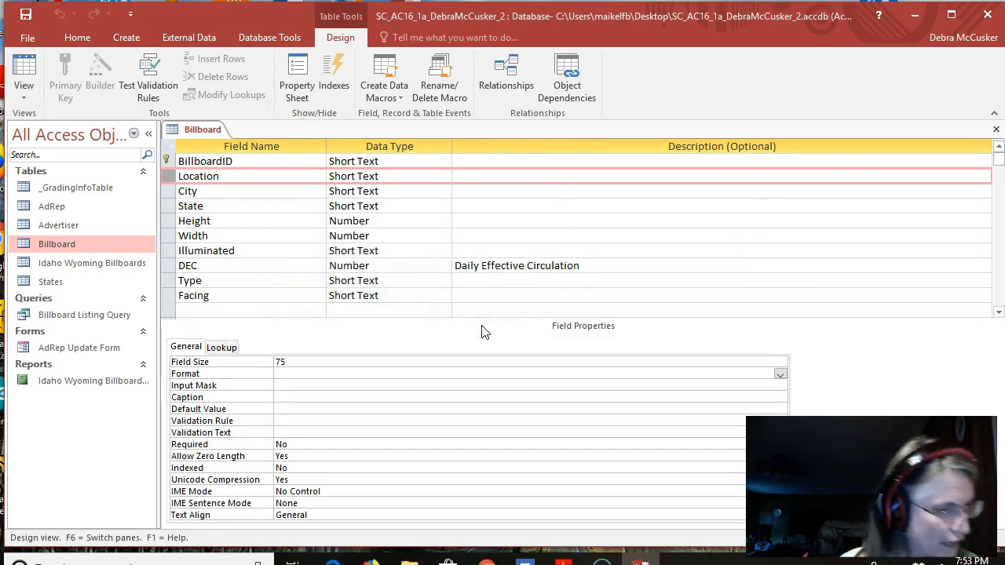
click(997, 131)
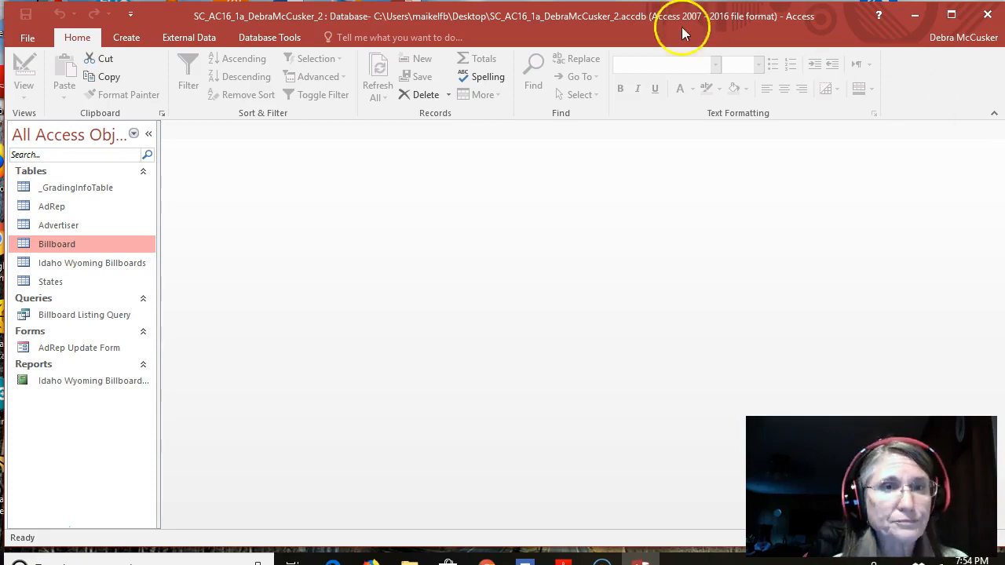
Start an Excel spreadsheet import and choose Support_SC_AC16_1a_Advertiser from D:\Teaching\ACC\CIS110\Summer2018 as the source file.
click(173, 36)
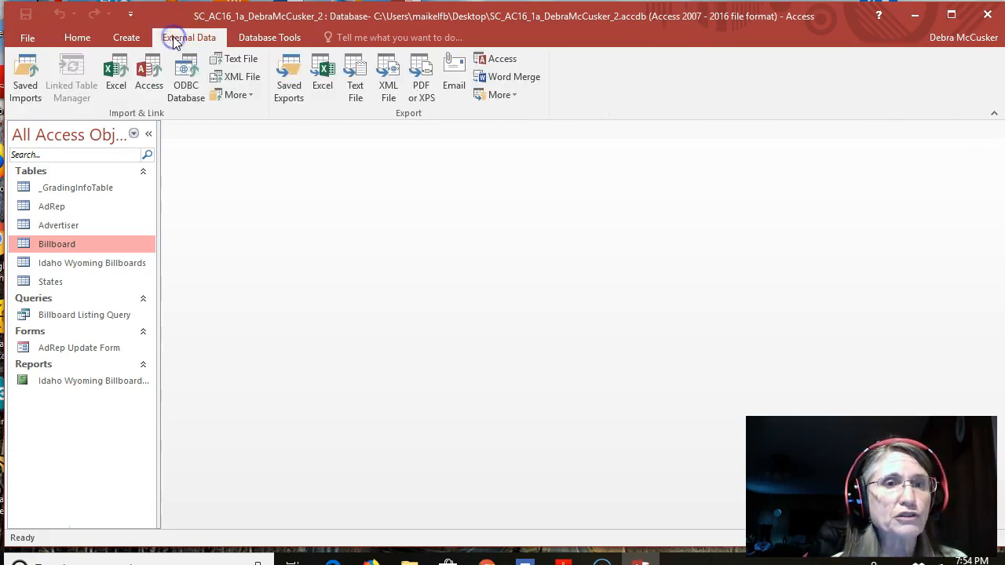
click(119, 86)
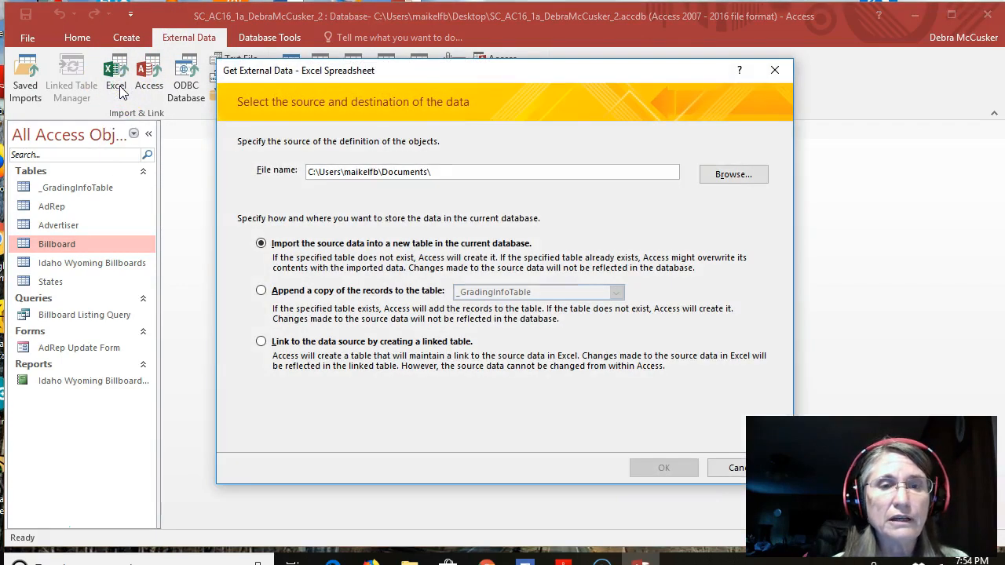
click(721, 176)
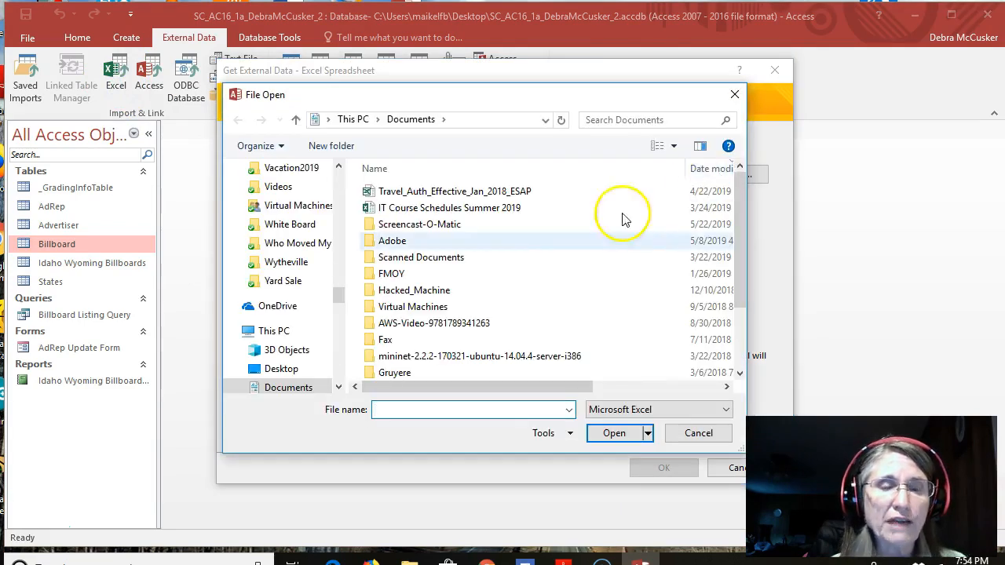
drag(336, 297, 339, 369)
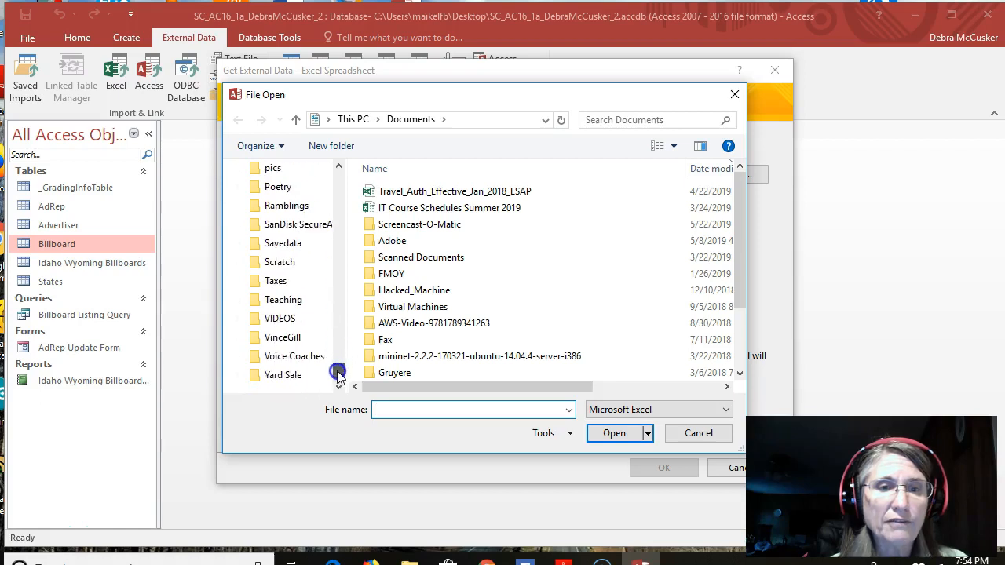
click(277, 301)
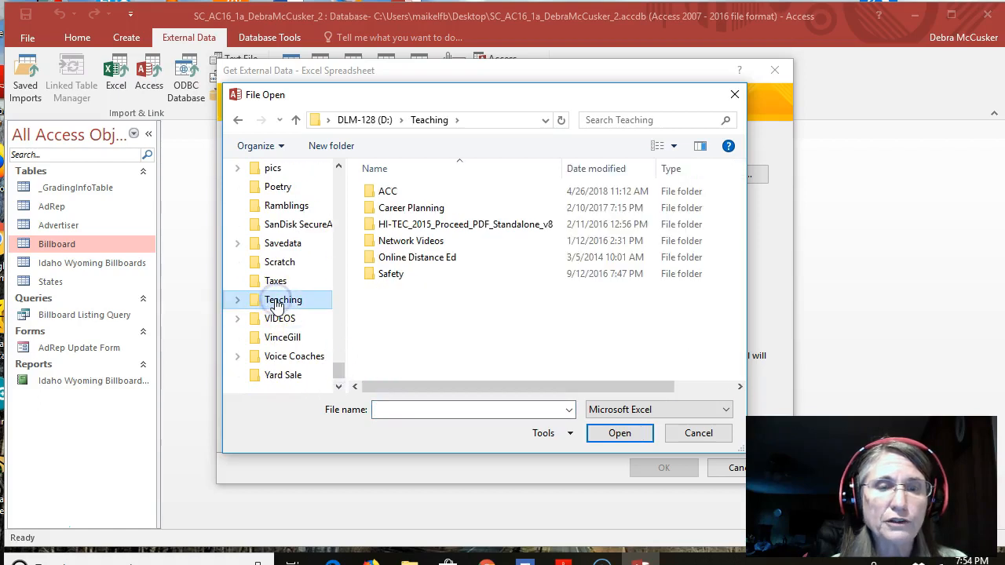
double_click(390, 193)
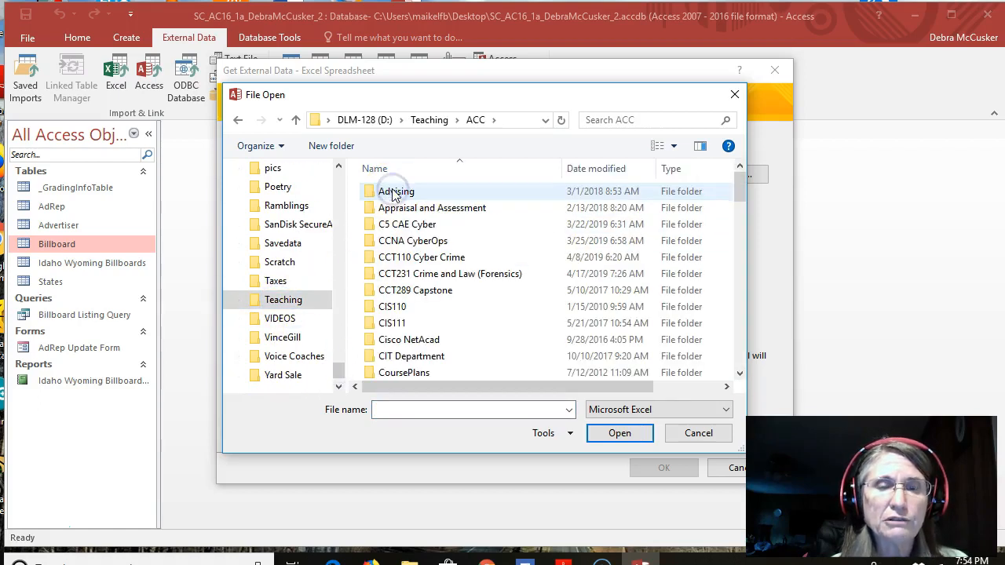
double_click(394, 307)
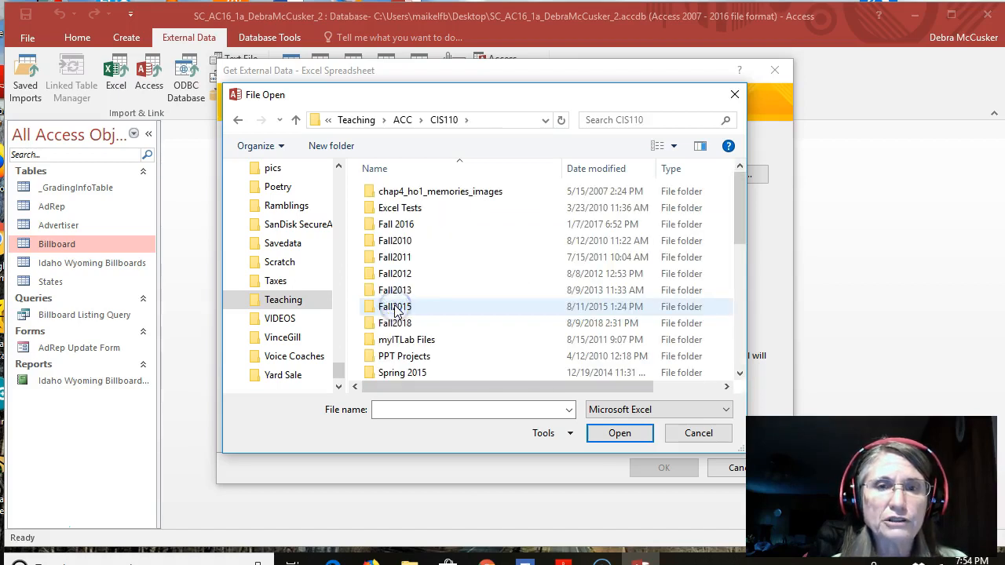
scroll(416, 326, down, 1)
scroll(416, 326, down, 7)
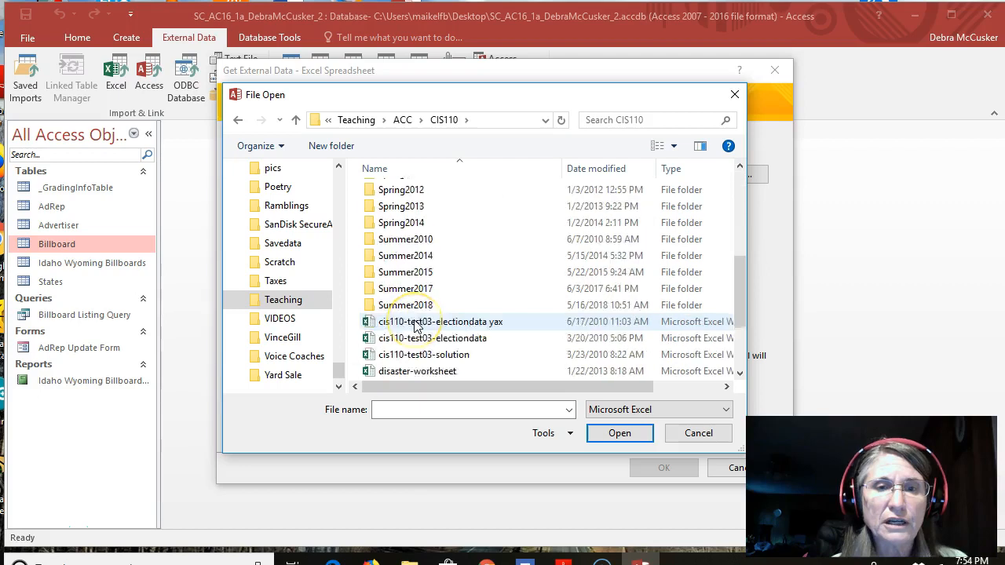
scroll(415, 325, up, 1)
double_click(409, 252)
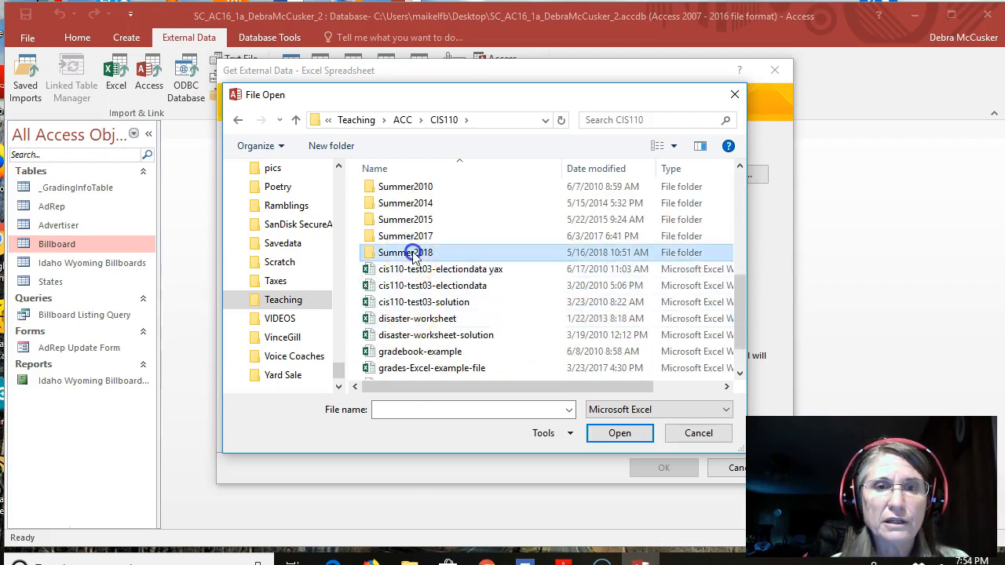
click(421, 227)
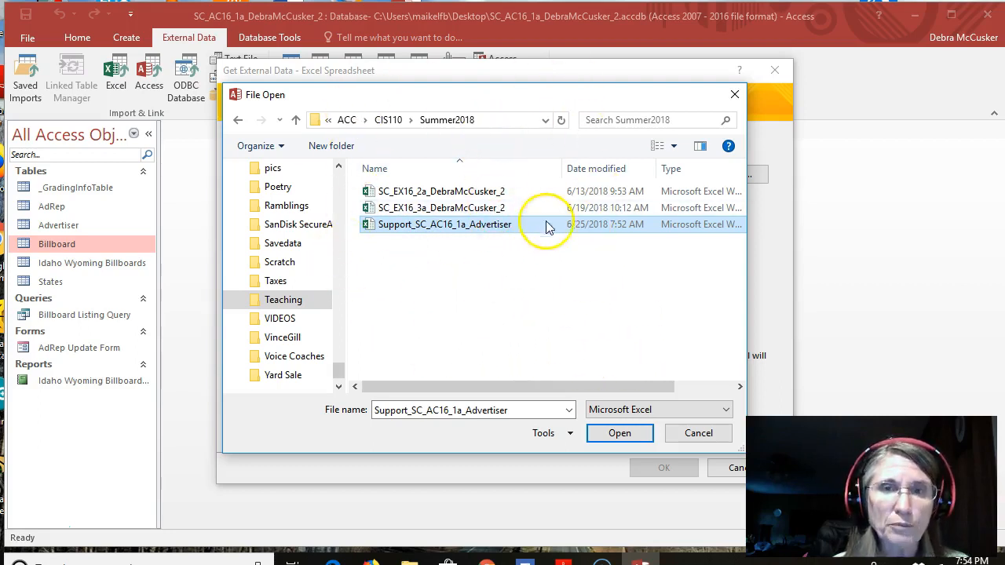
click(622, 437)
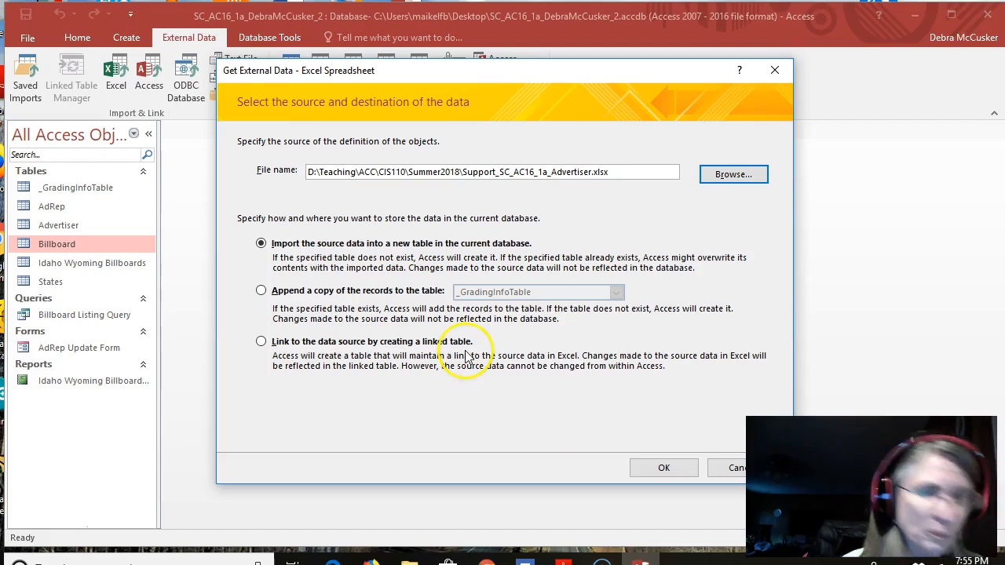
Append the spreadsheet records to the existing Advertiser table and finish the import without saving the import steps.
click(261, 291)
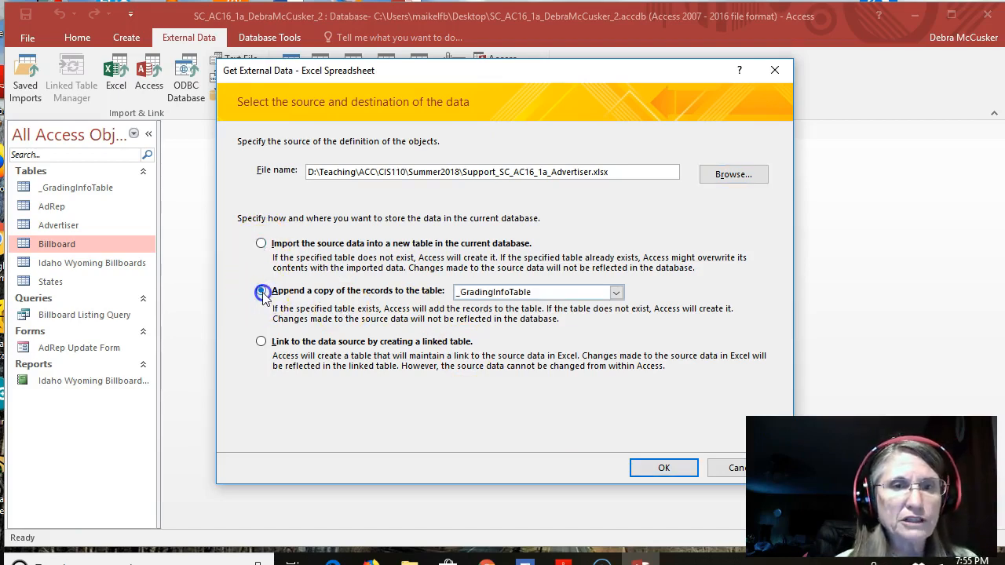
click(616, 292)
click(483, 328)
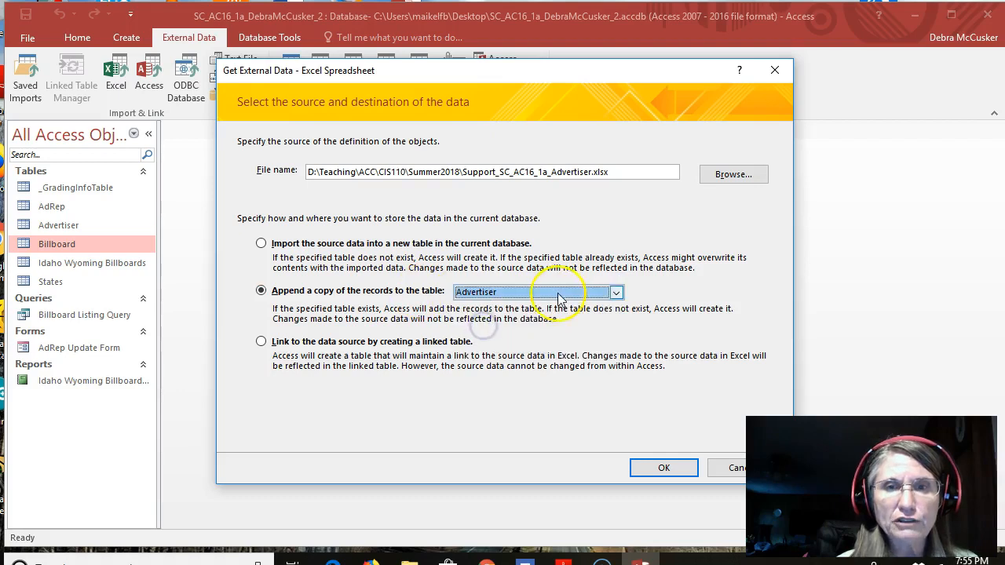
click(664, 468)
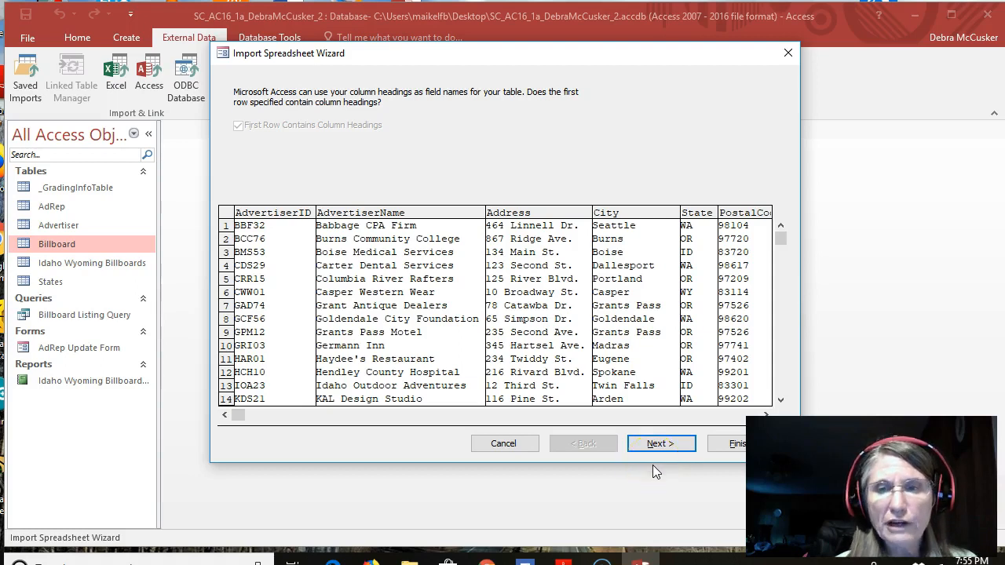
click(666, 444)
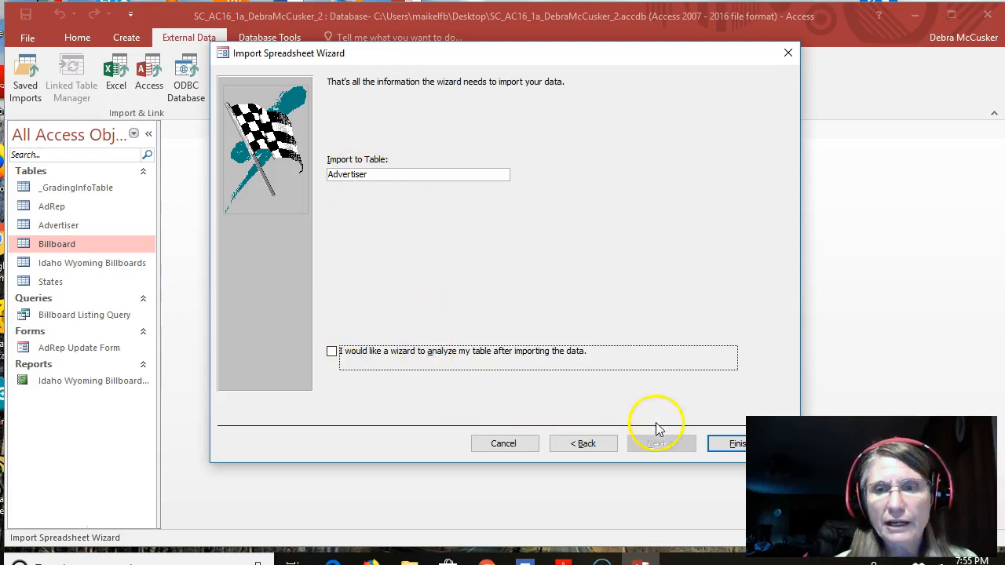
click(728, 445)
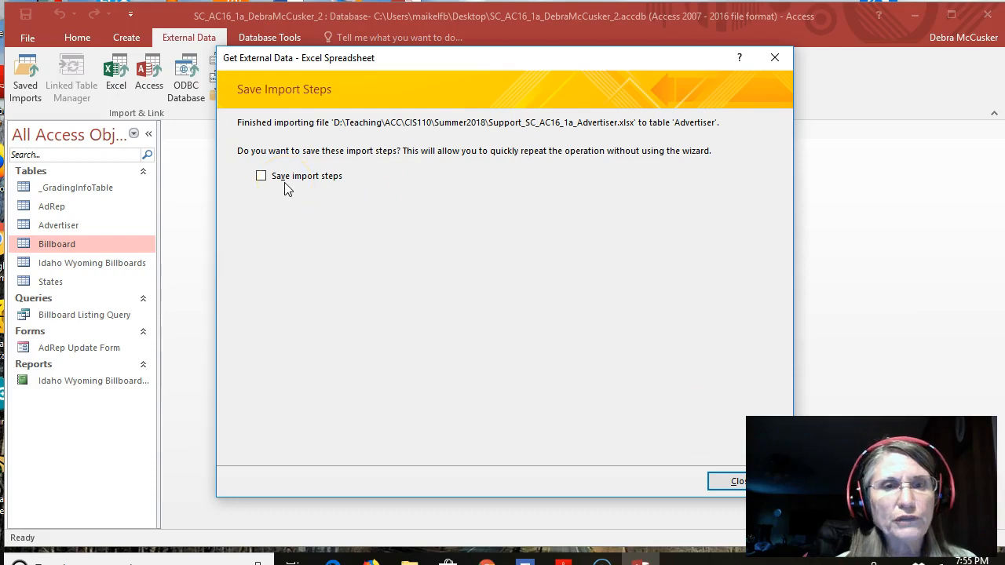
click(732, 482)
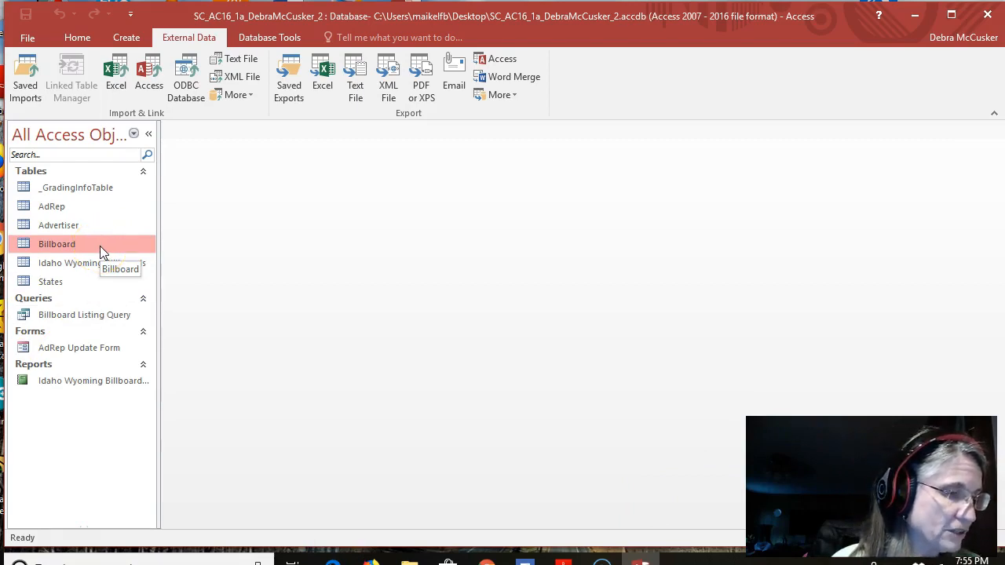
Open the Billboard table and enter "Poster" as the Type of billboard LHBU01 in Burns.
click(58, 250)
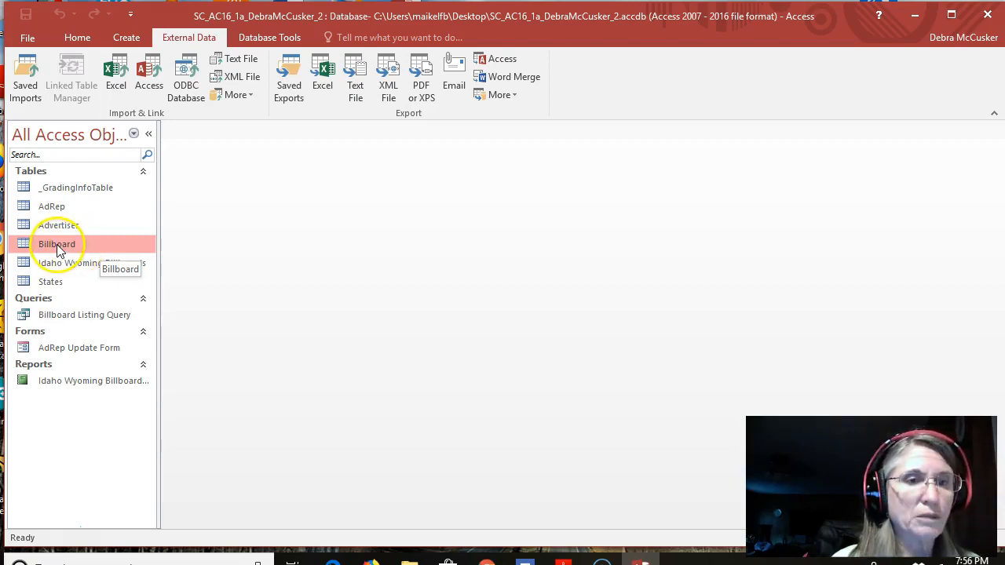
double_click(57, 248)
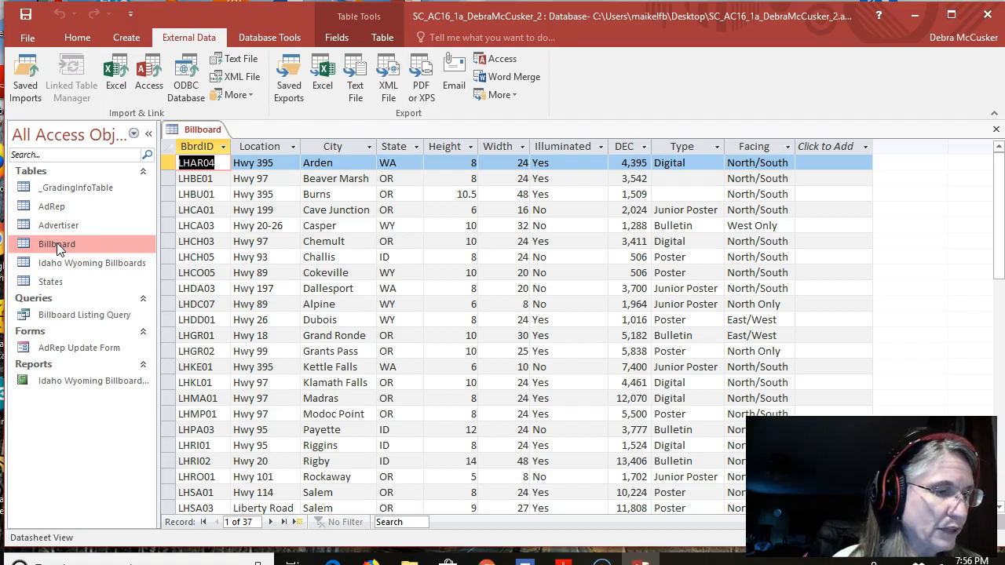
click(169, 194)
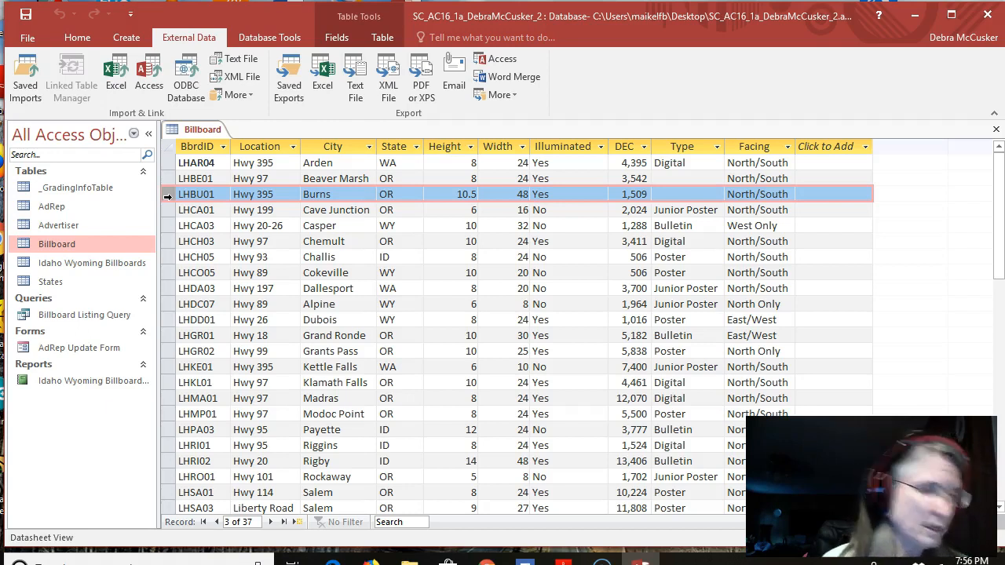
click(676, 194)
text(POster)
key(BackSpace)
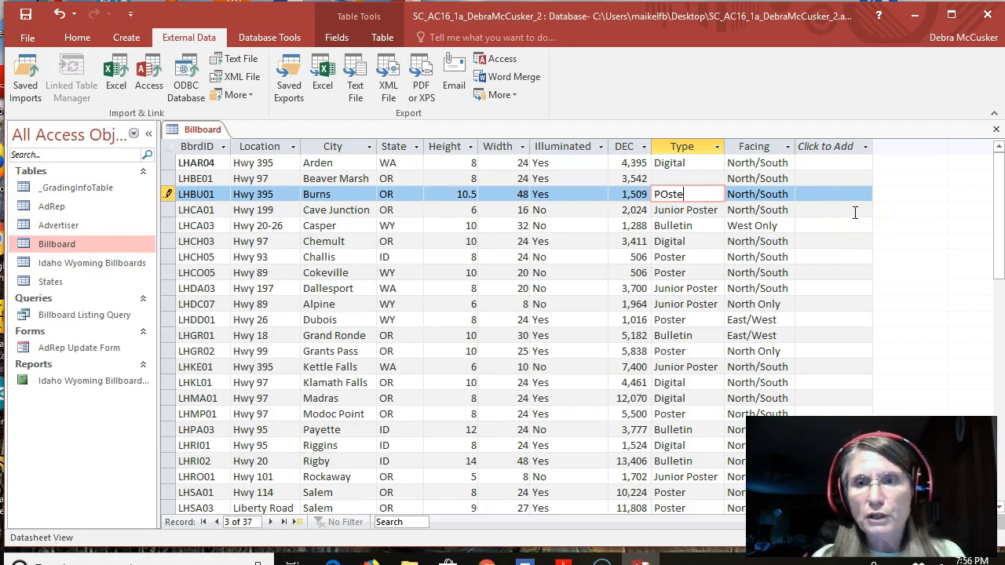
key(BackSpace)
key(BackSpace)
key(BackSpace)
key(BackSpace)
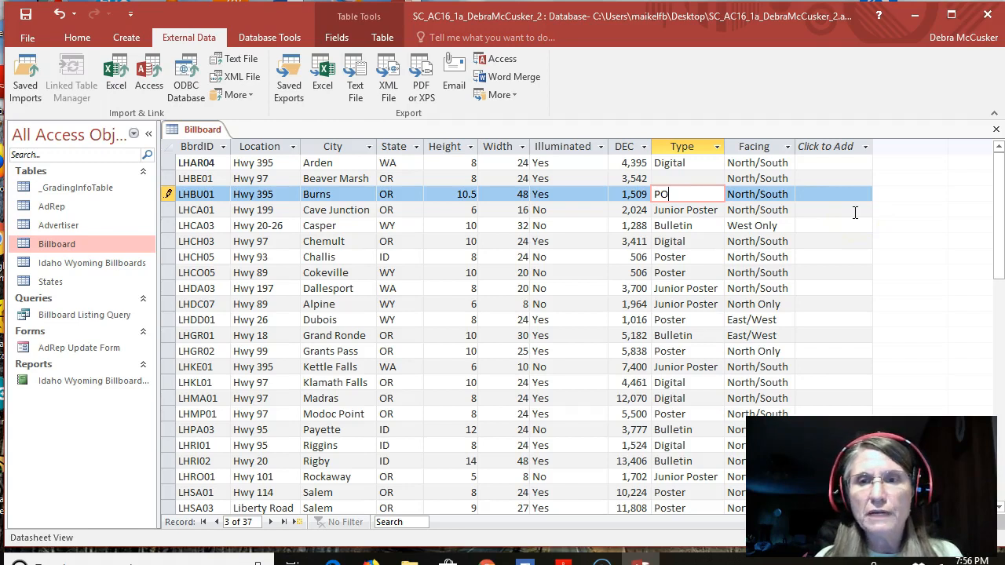
text(oster)
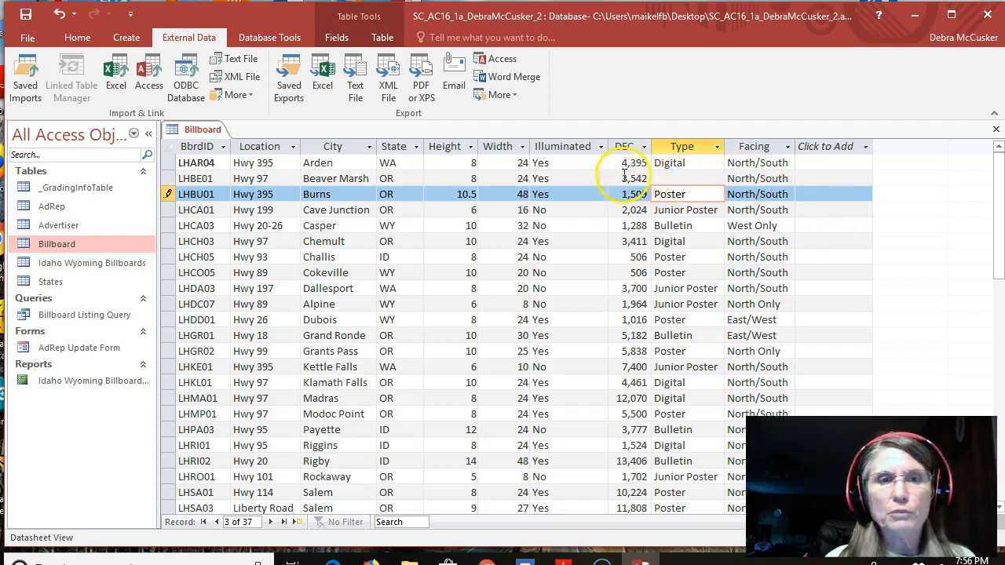
Enter "Digital" as the Type of billboard LHBE01 in Beaver Marsh and close the Billboard table.
click(660, 179)
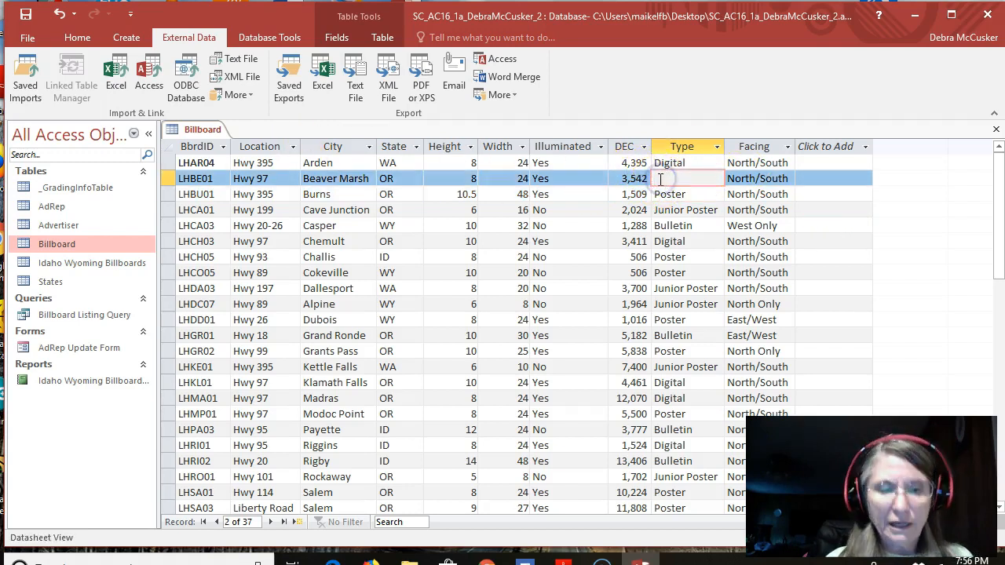
text(Digital)
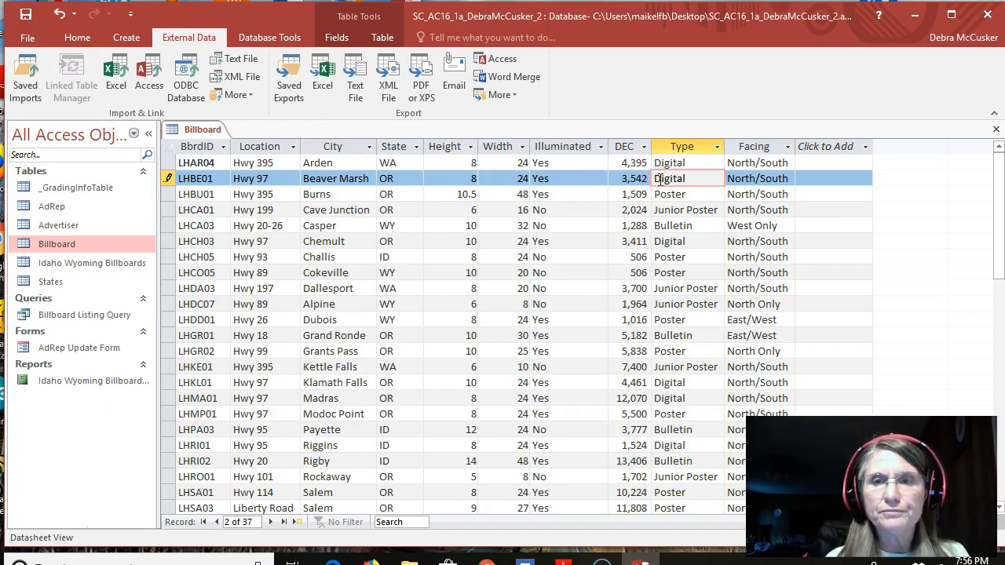
click(663, 208)
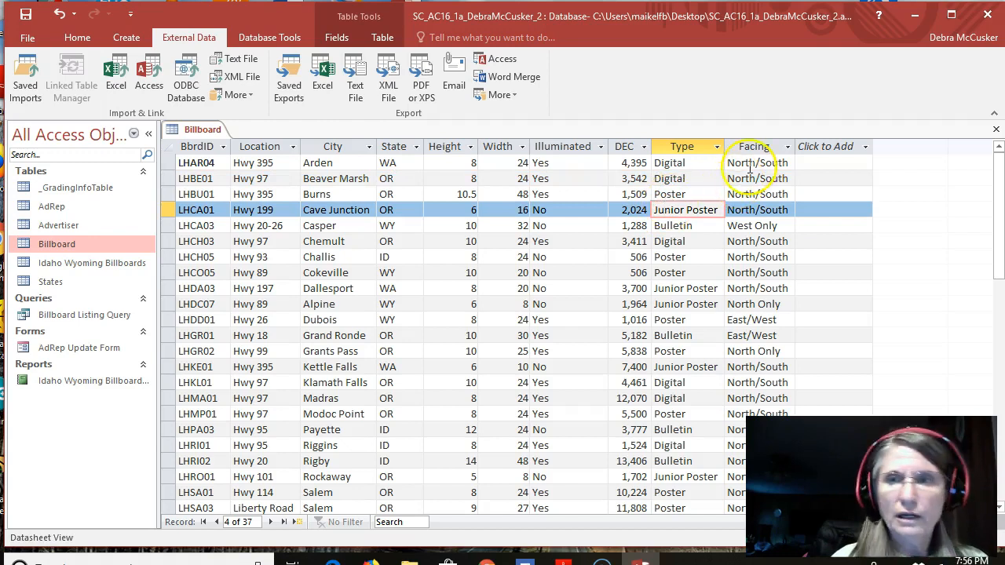
click(995, 130)
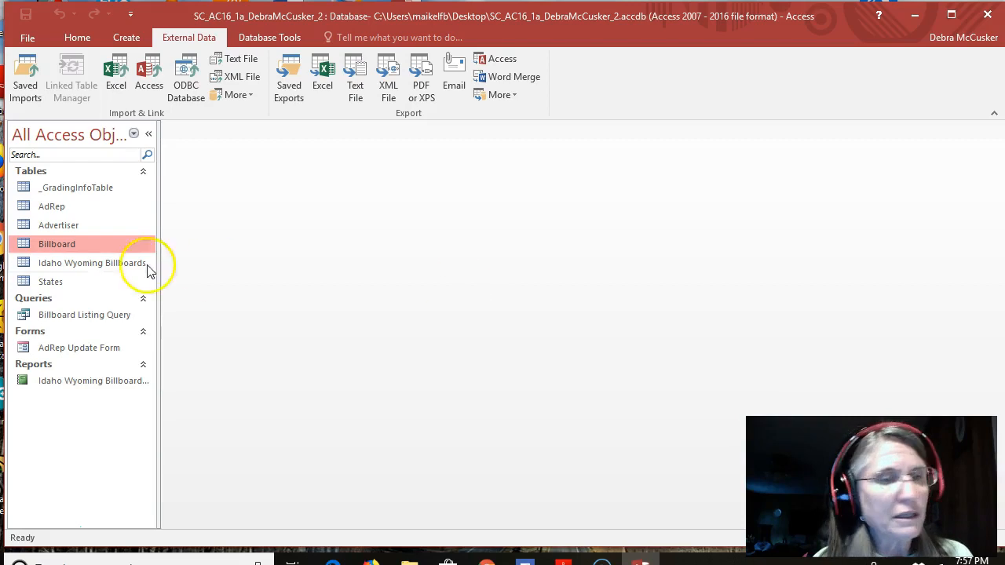
Open the Billboard Listing Query in Design View and set the State field's criterion to "WA".
right_click(81, 314)
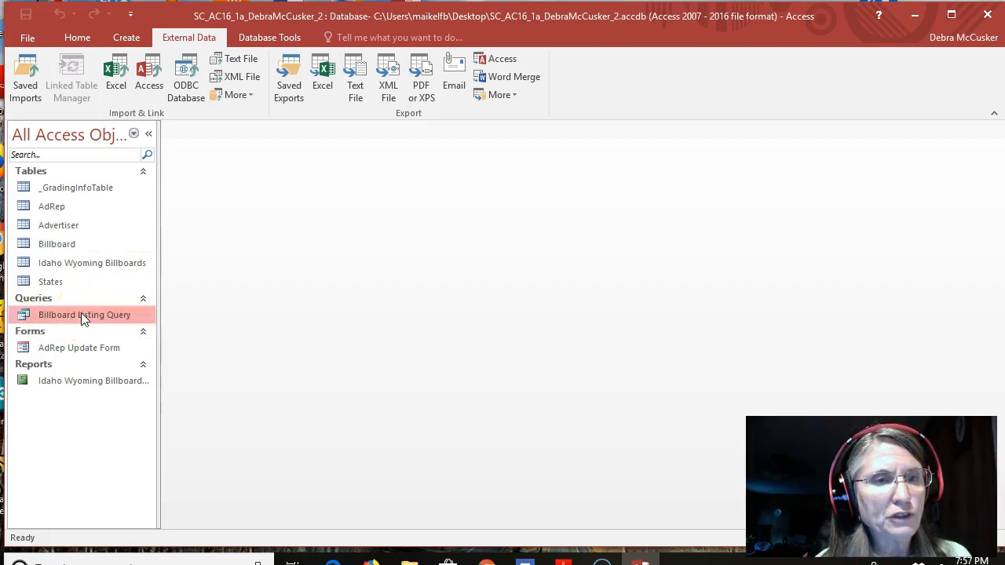
click(127, 343)
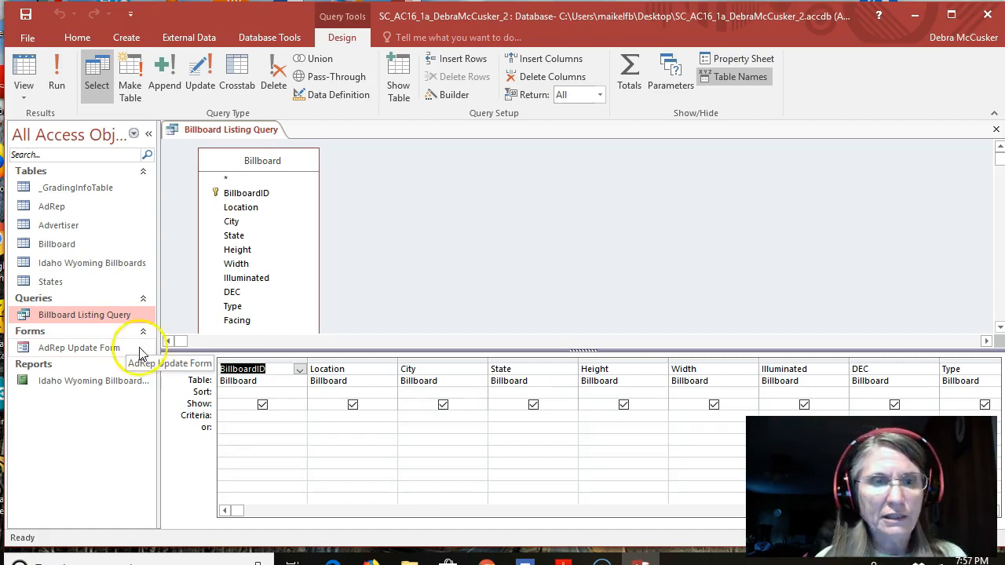
click(223, 417)
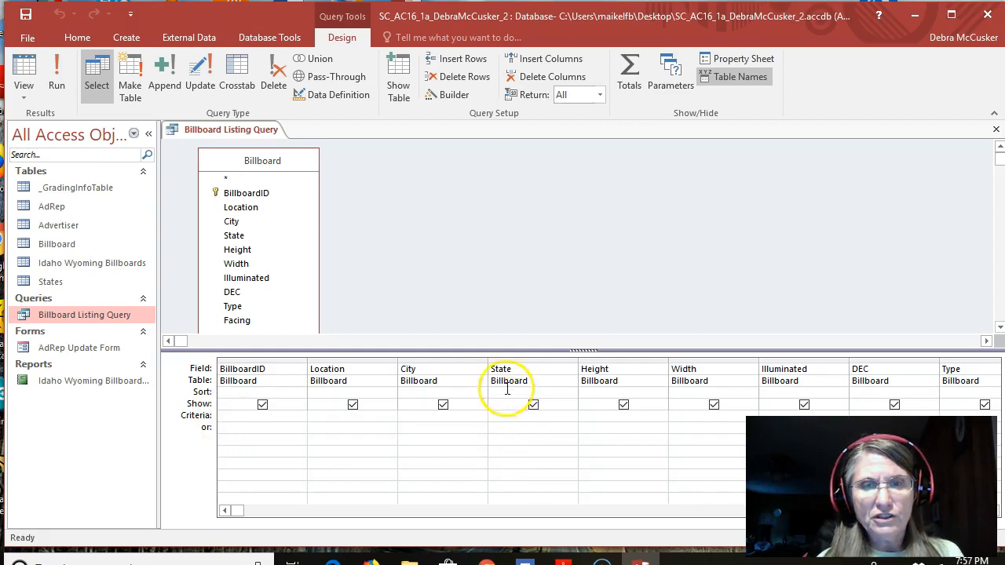
text(W)
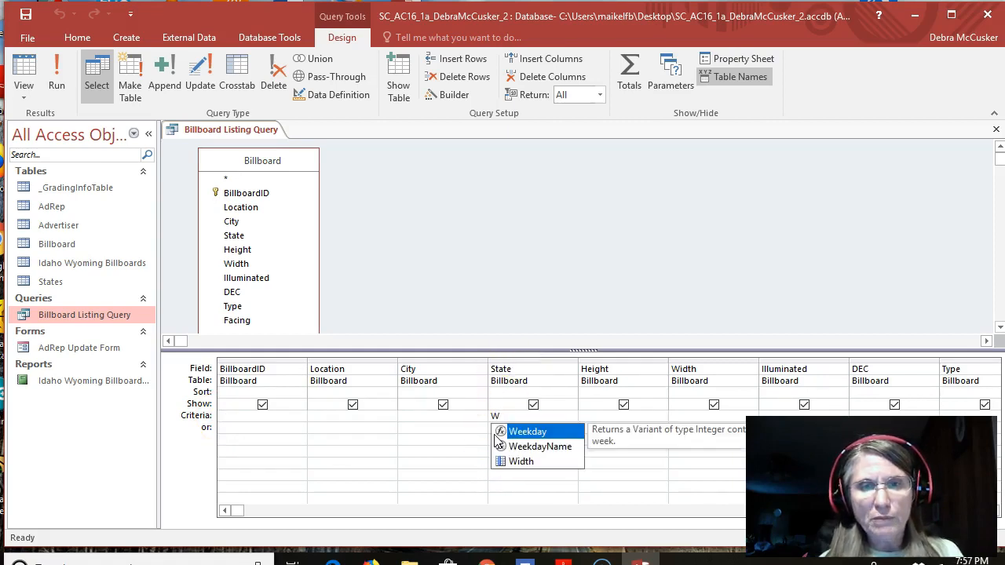
text(A)
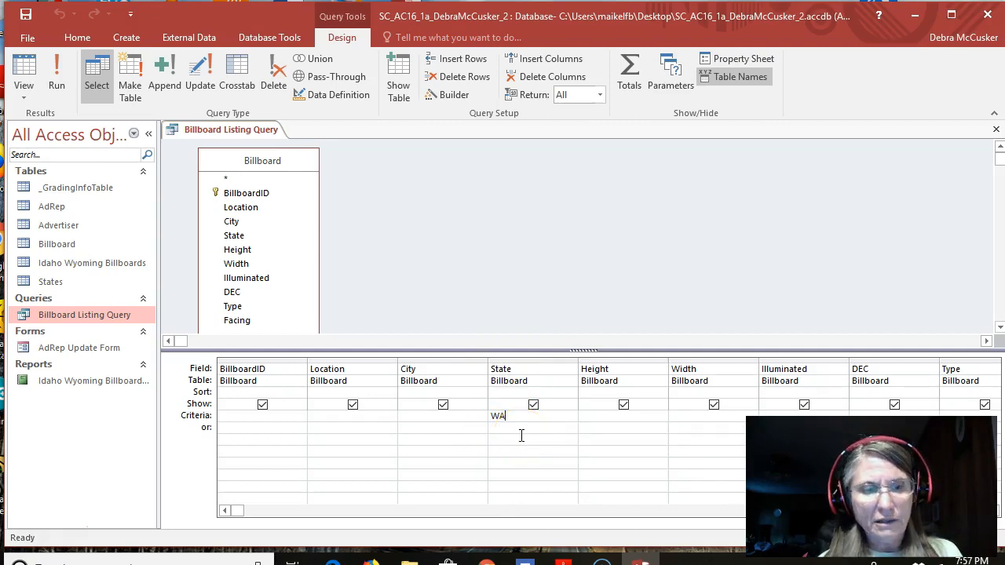
key(Return)
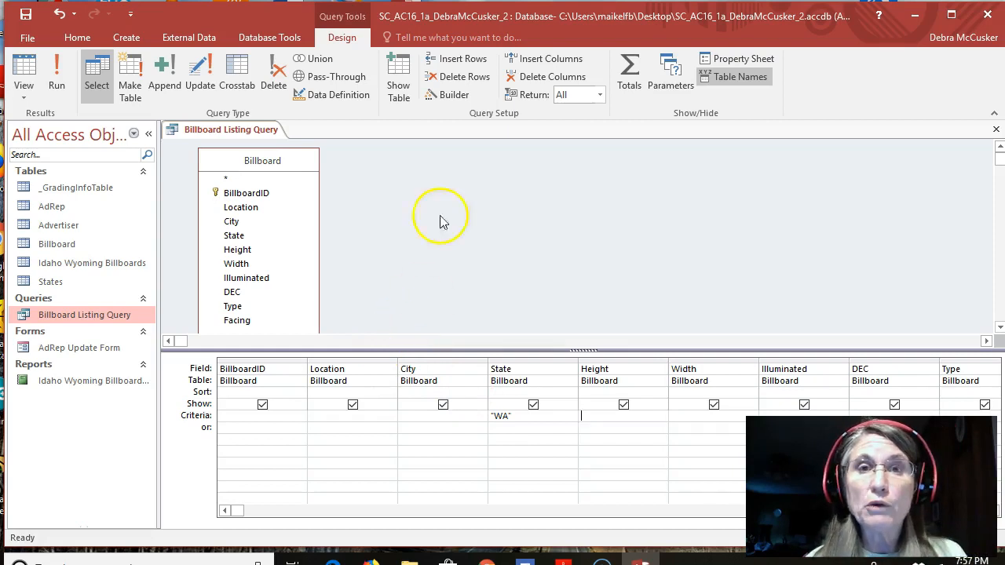
Run the Billboard Listing Query, save it and close it.
click(57, 77)
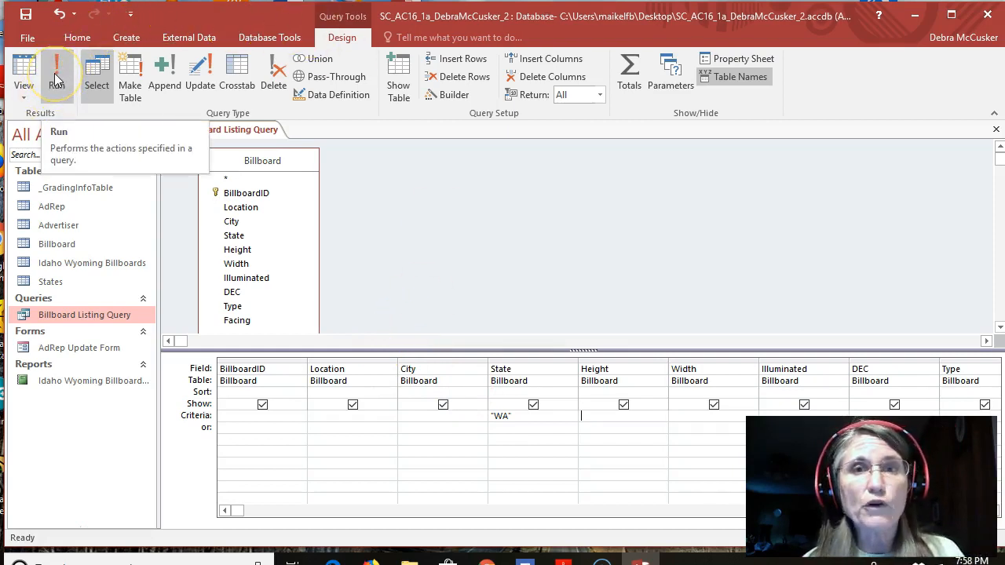
click(58, 77)
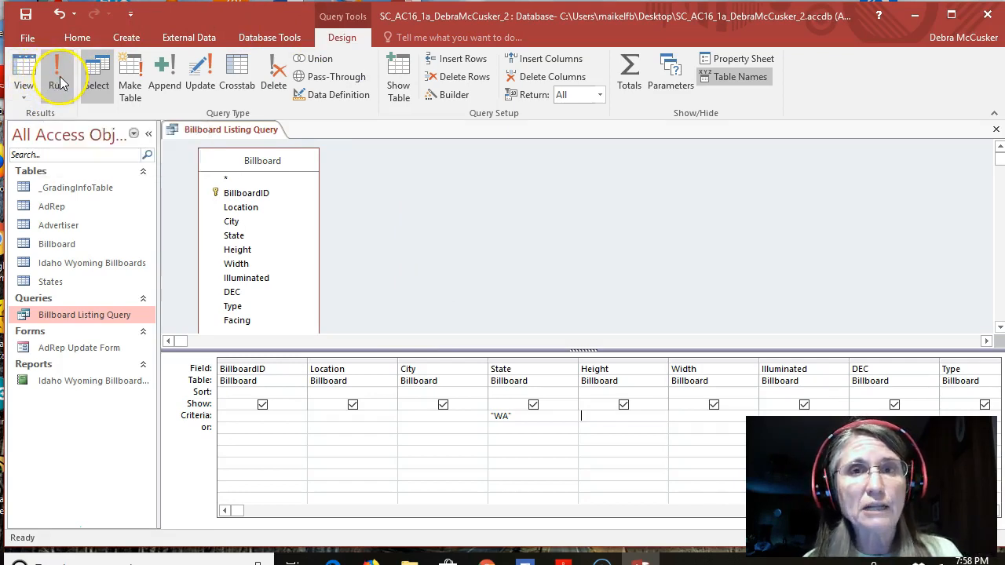
click(59, 82)
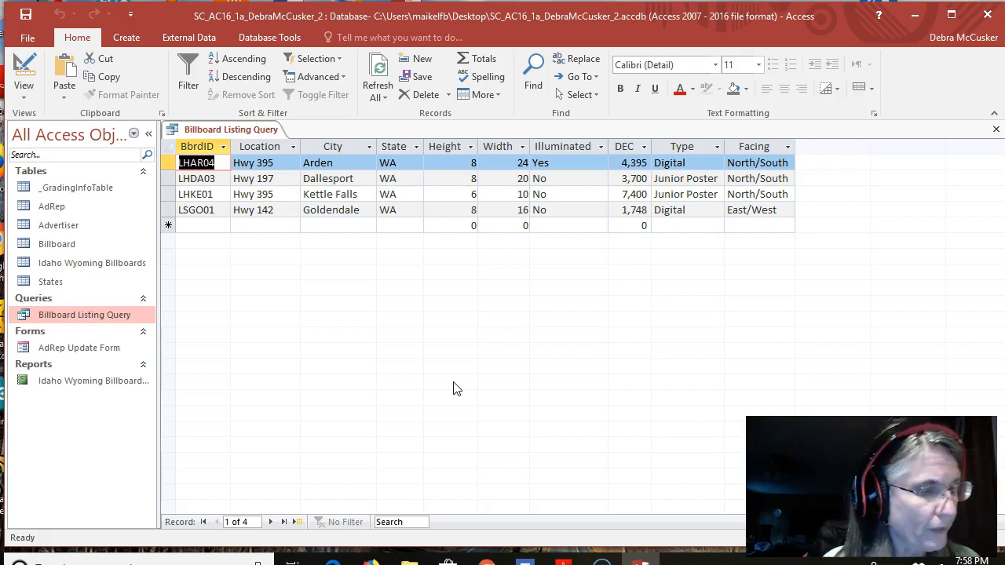
right_click(247, 132)
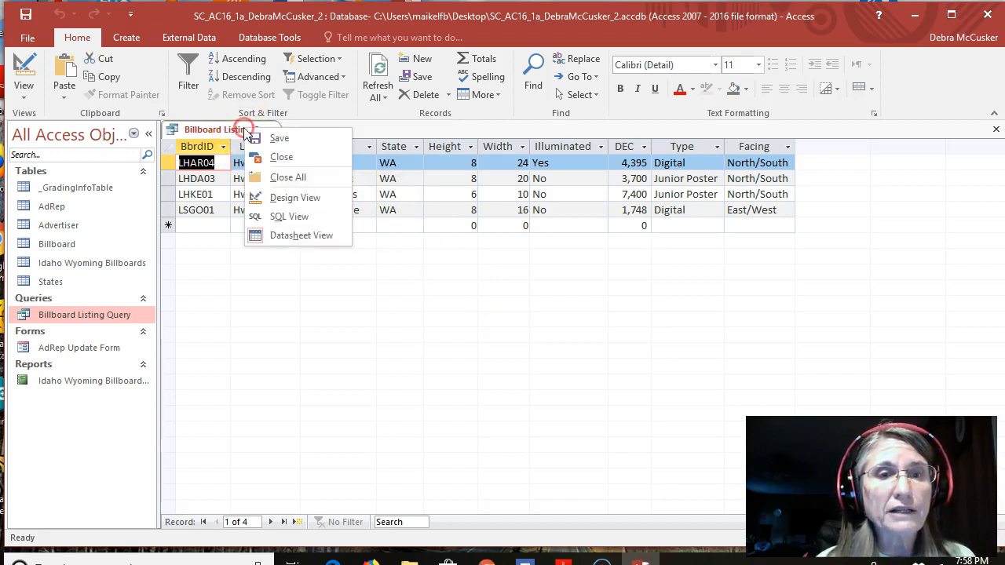
click(279, 139)
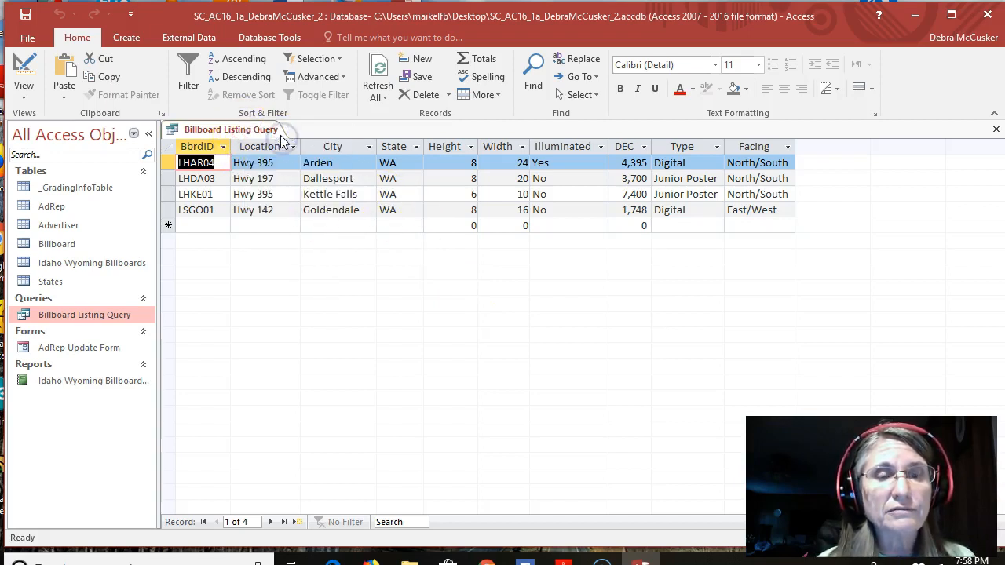
click(996, 128)
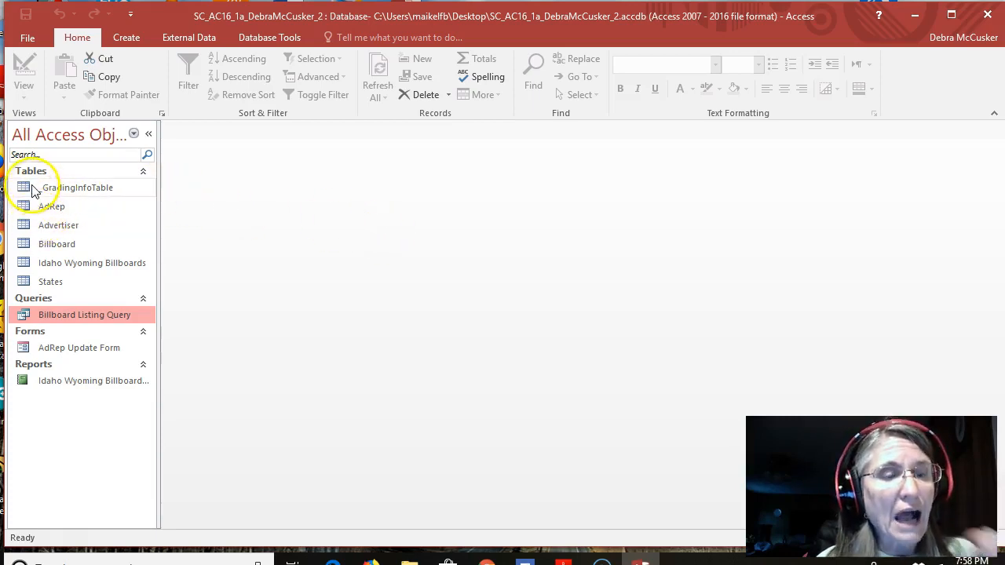
Create a query with the Simple Query Wizard using all fields of the Advertiser table, keeping the default title and opening it to view.
click(44, 224)
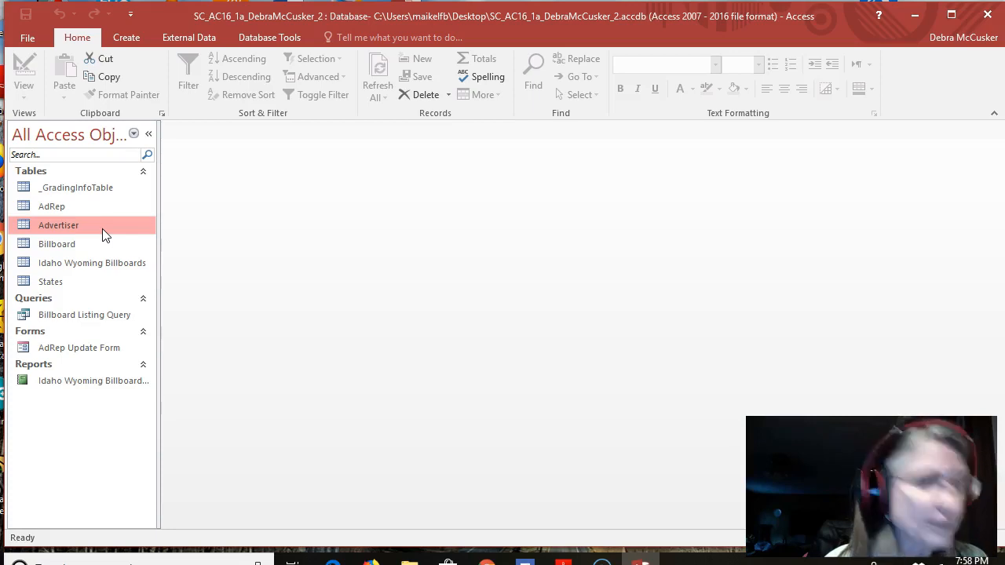
click(133, 37)
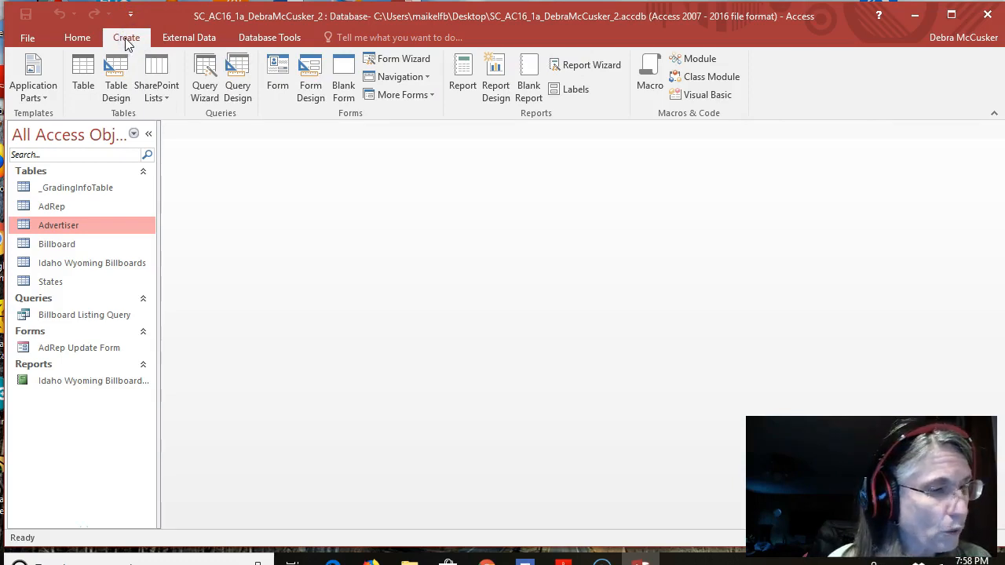
click(209, 93)
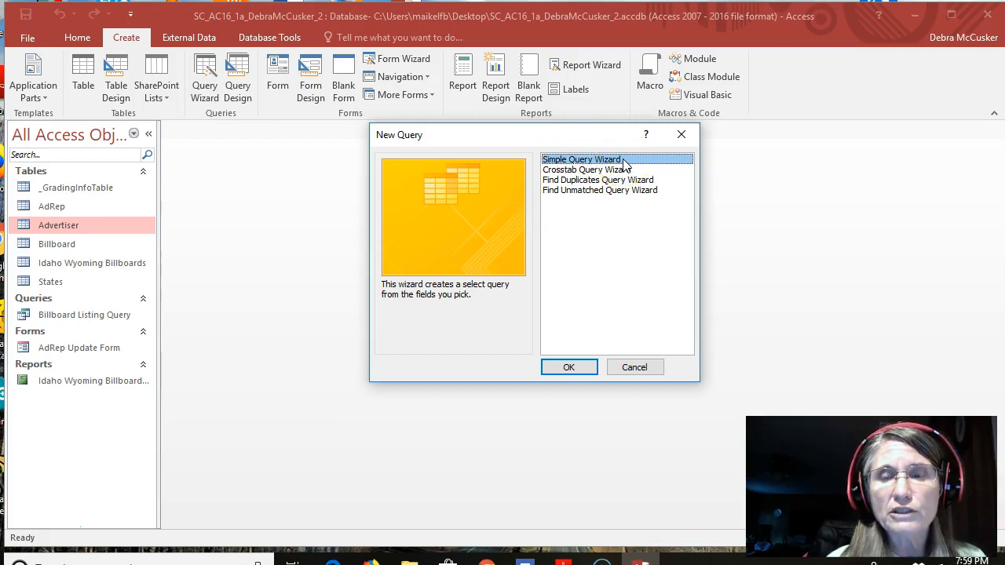
click(569, 368)
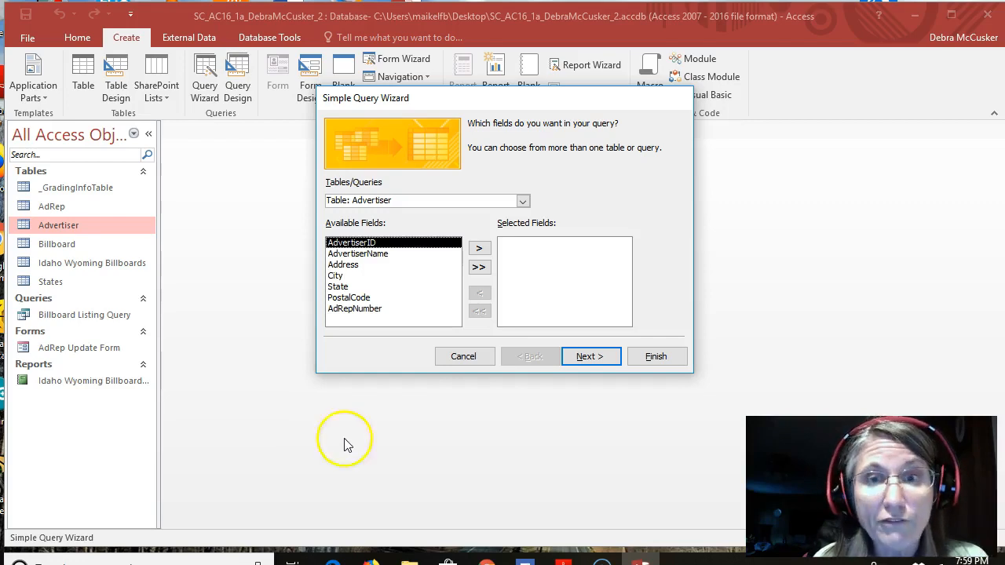
click(479, 269)
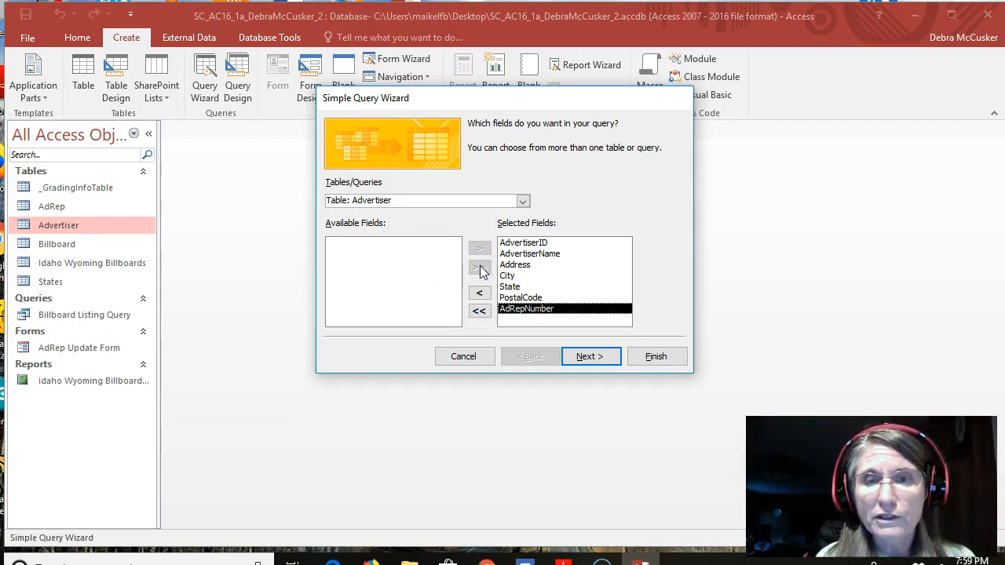
click(602, 358)
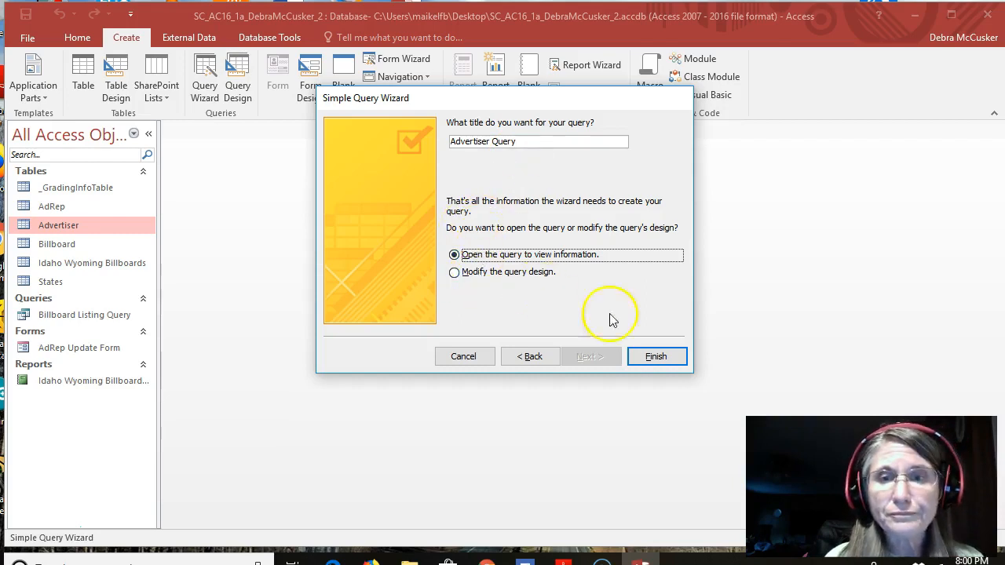
click(658, 358)
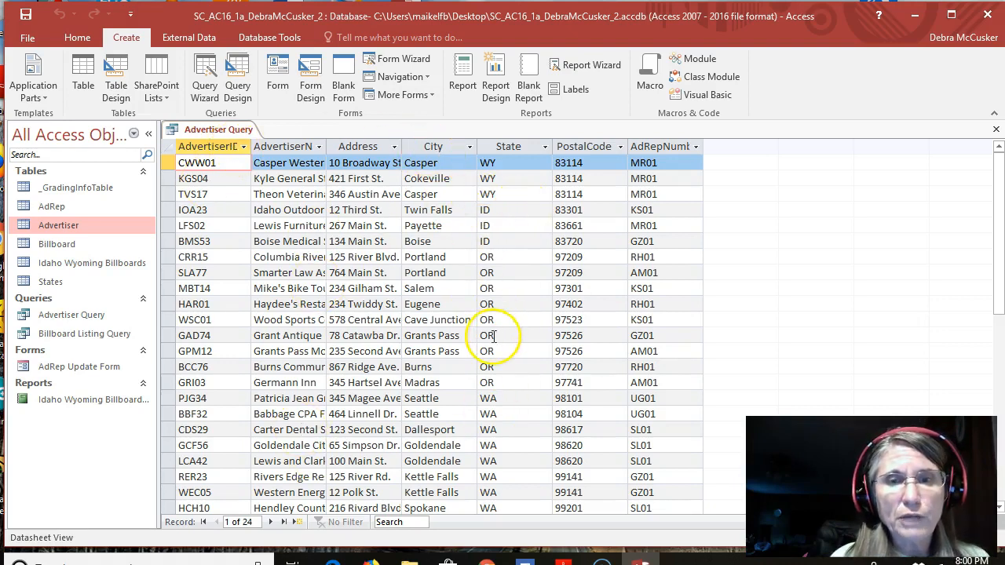
Close the Advertiser Query and create a form based on the Advertiser table.
click(997, 132)
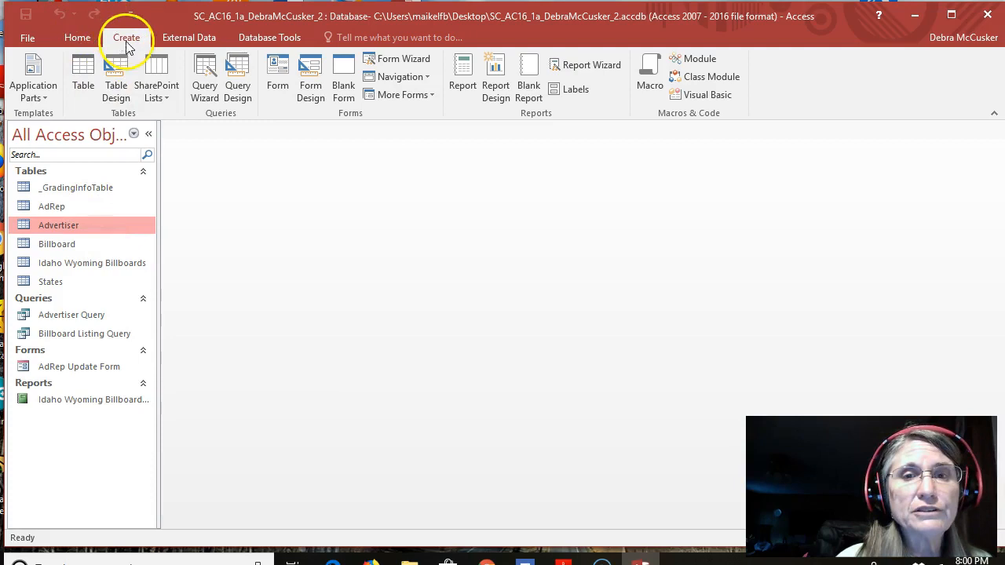
click(278, 79)
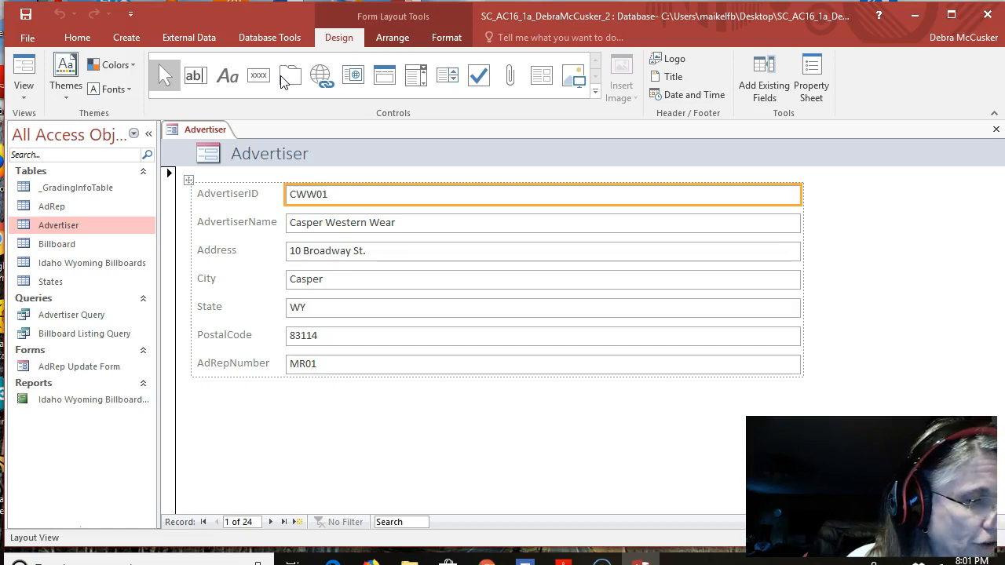
Save the new form as "Advertiser Form" and close it.
right_click(202, 130)
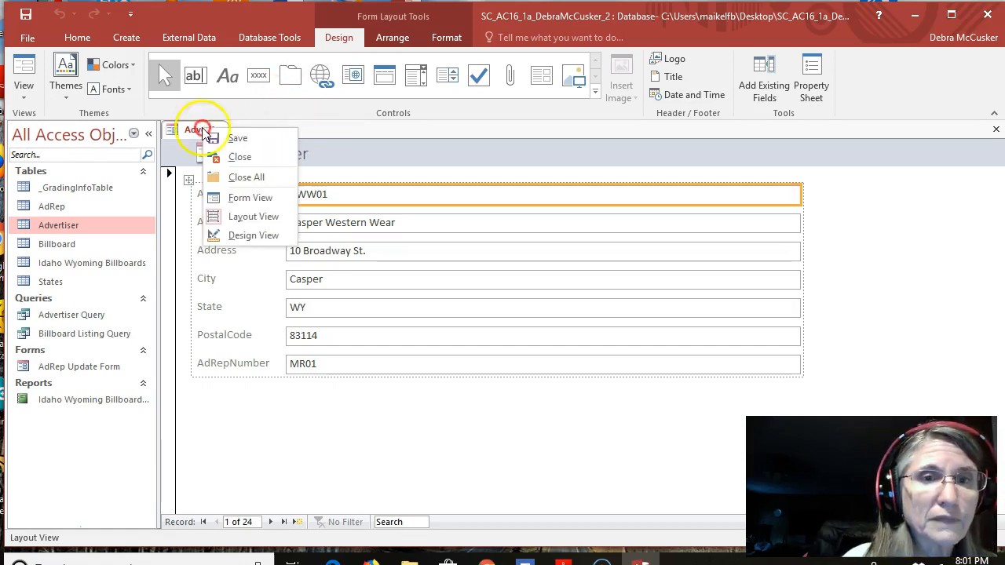
click(236, 139)
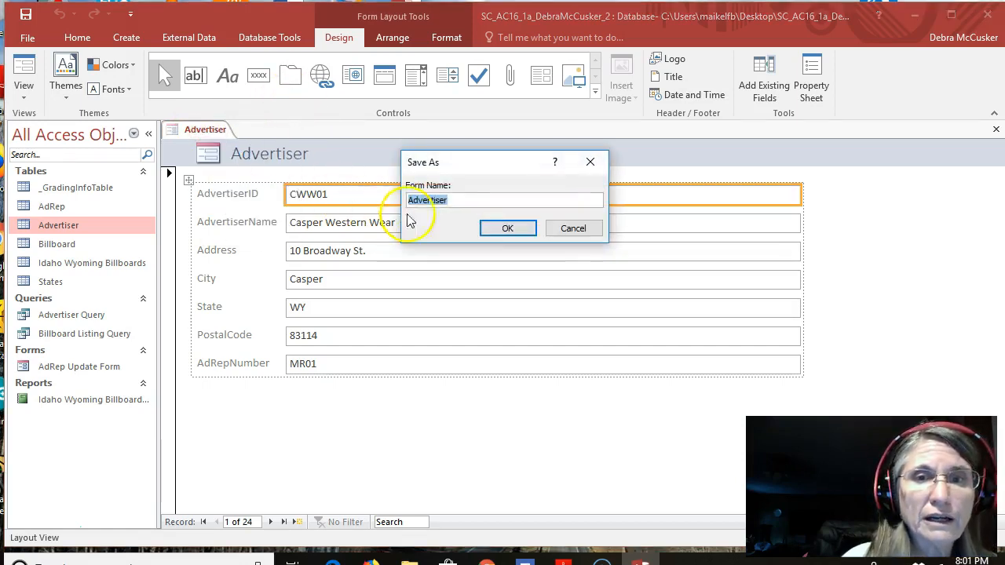
click(464, 200)
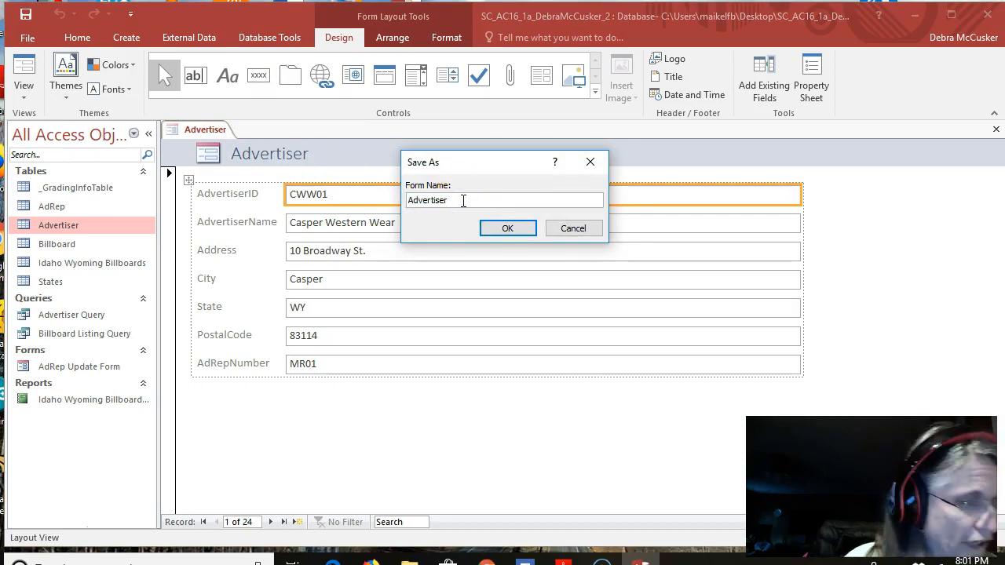
text(Form)
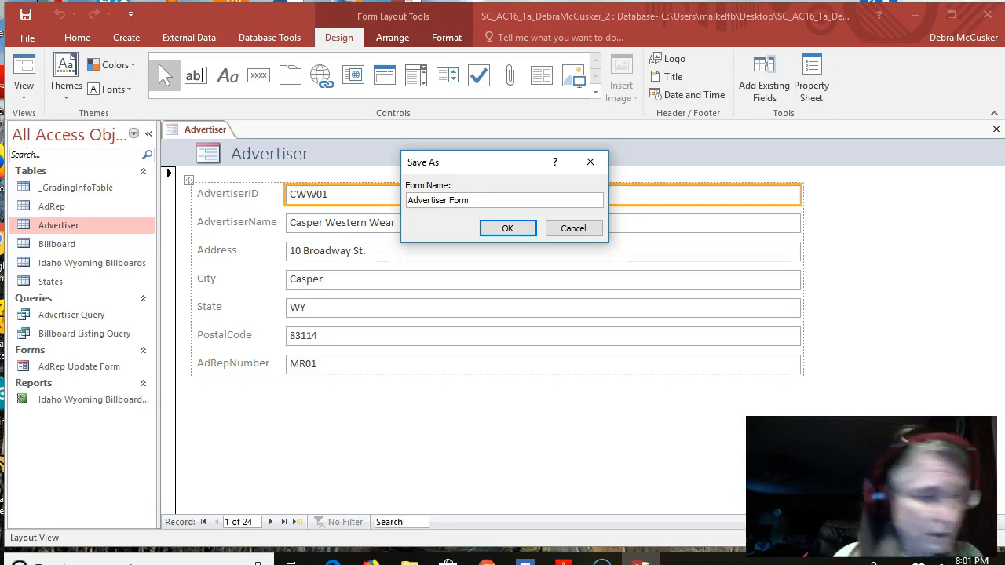
click(507, 227)
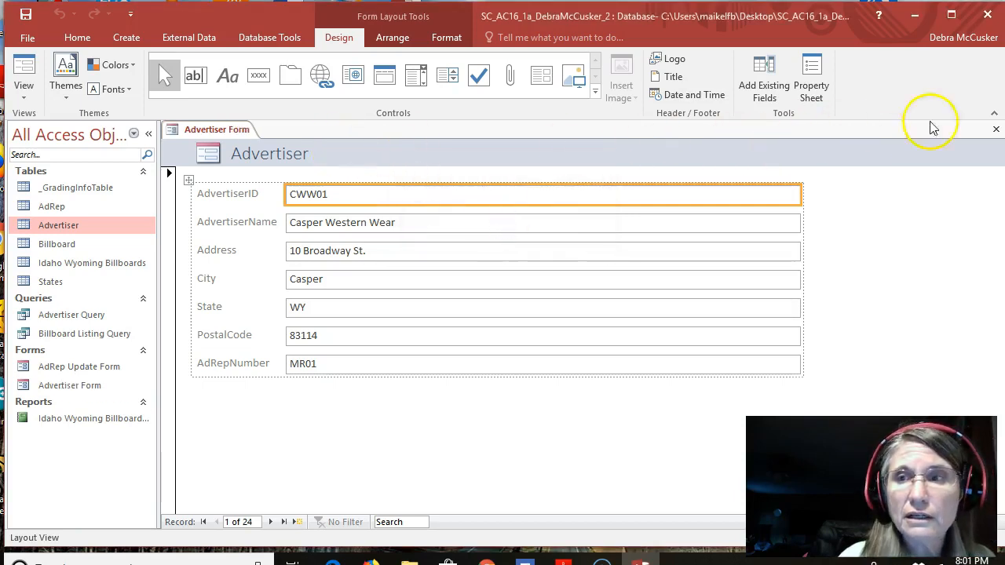
click(996, 129)
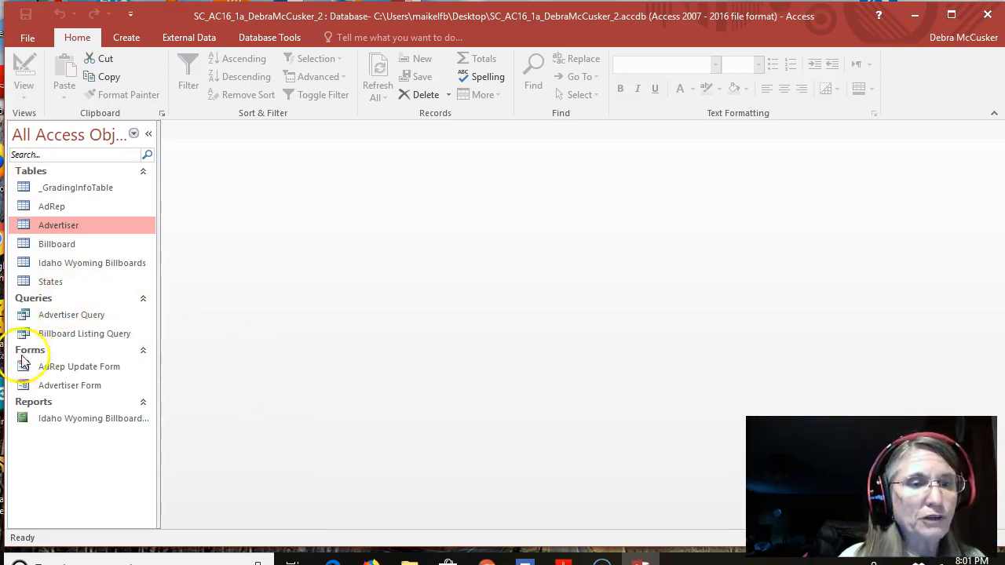
Open the AdRep Update Form and go to the third ad rep record.
double_click(88, 367)
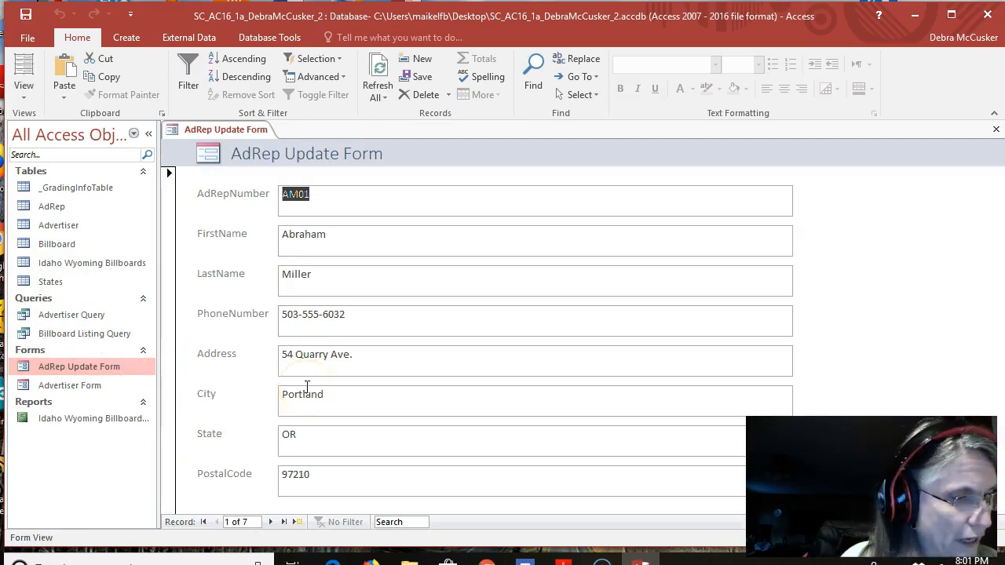
click(270, 522)
click(270, 523)
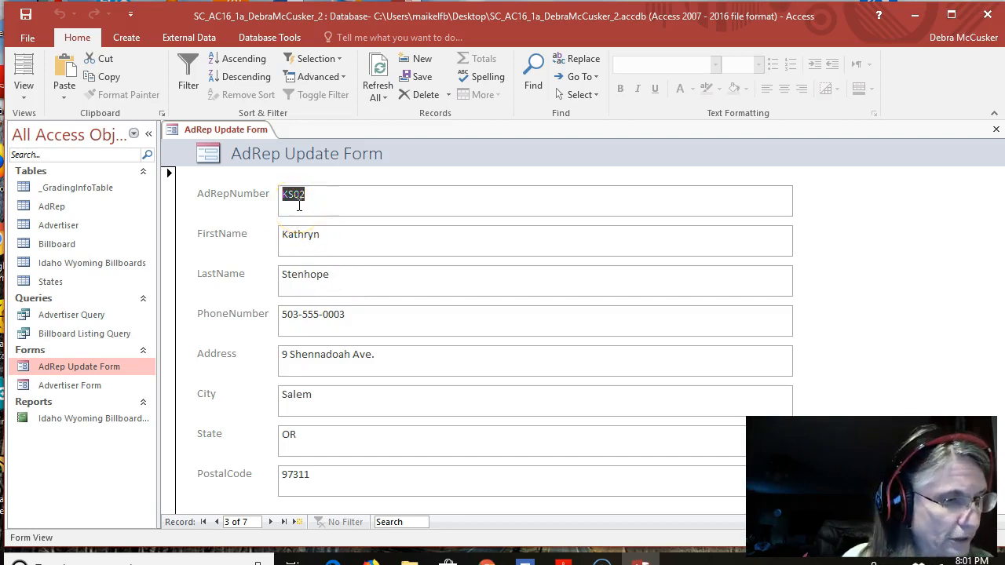
Replace the ad rep's Address with the new street address and close the AdRep Update Form.
click(389, 357)
drag(390, 357, 277, 358)
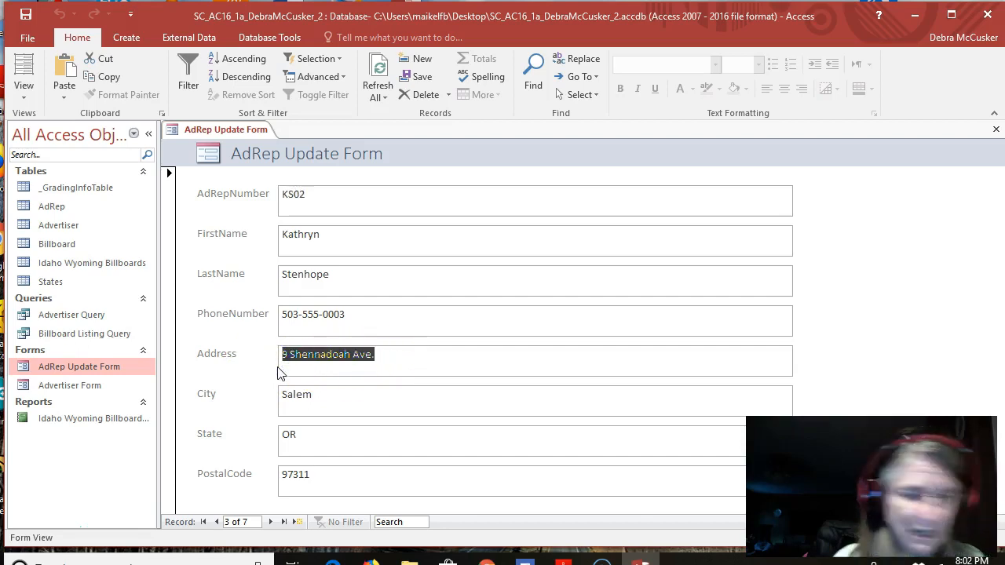
text(90 Mesa Verde)
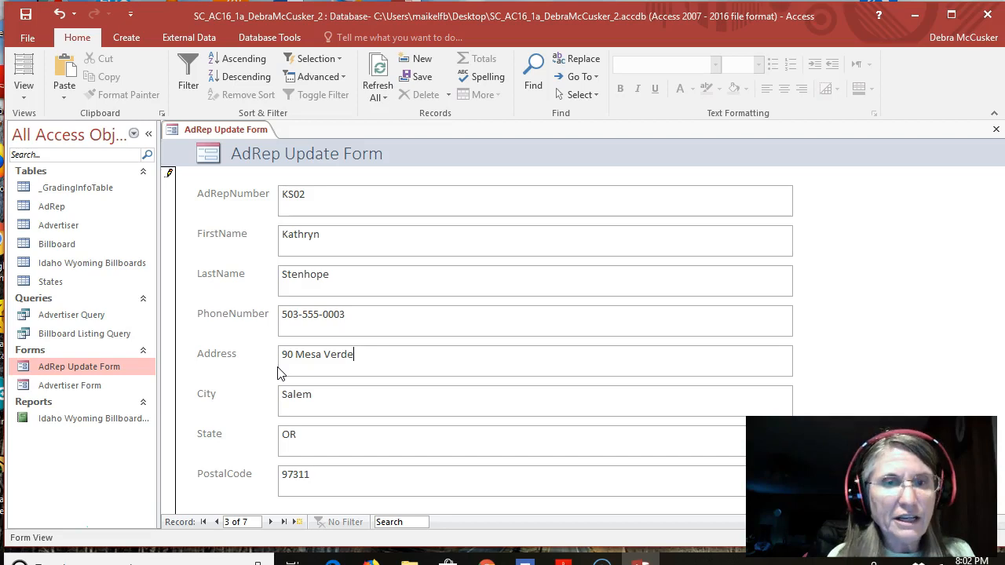
text( St.)
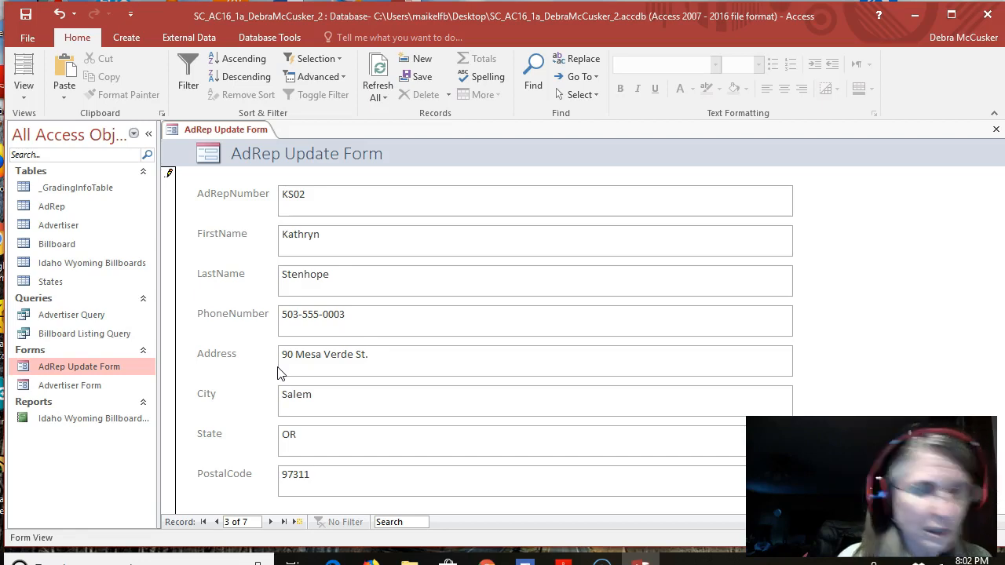
click(385, 409)
click(385, 409)
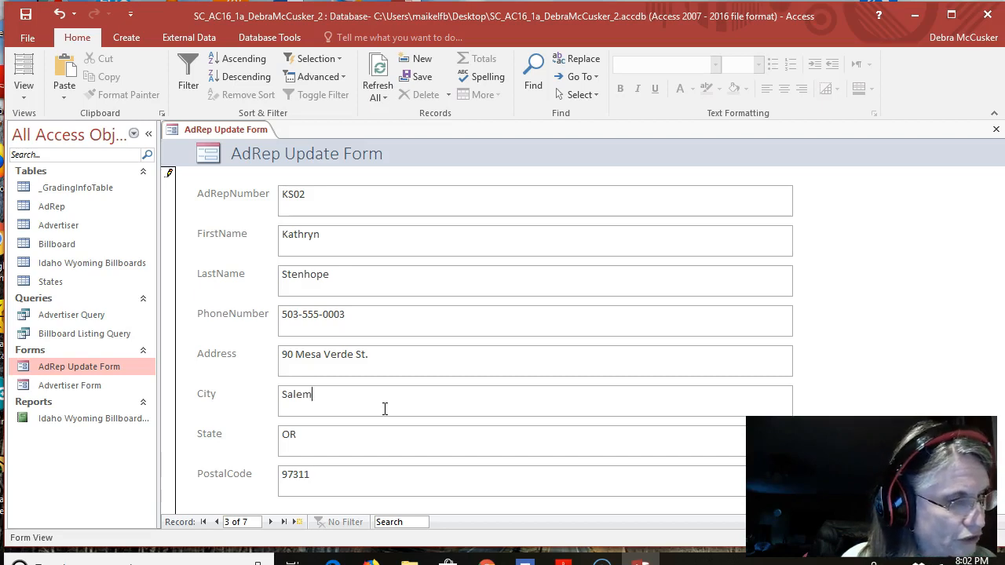
click(994, 131)
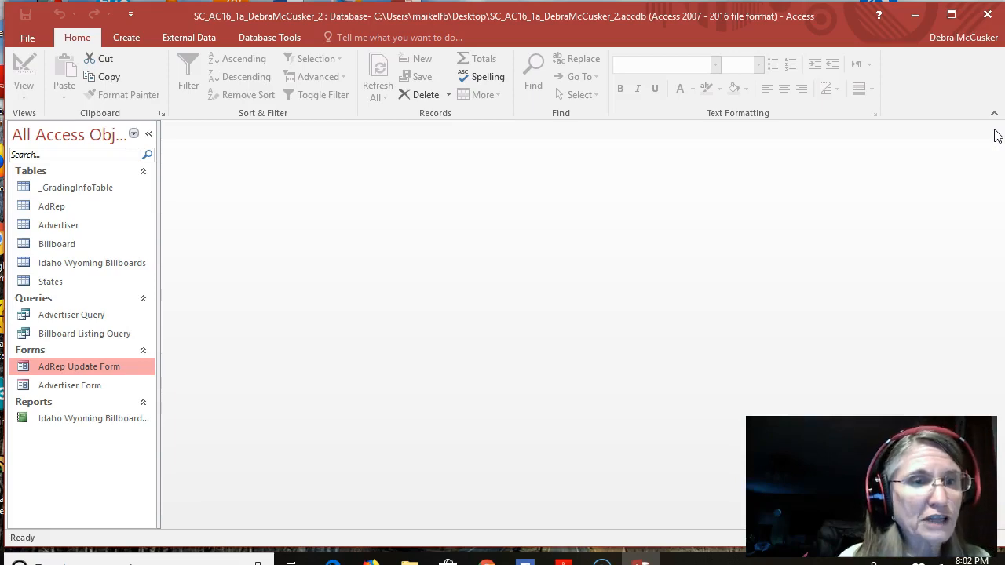
Create a report based on the Advertiser table.
click(67, 227)
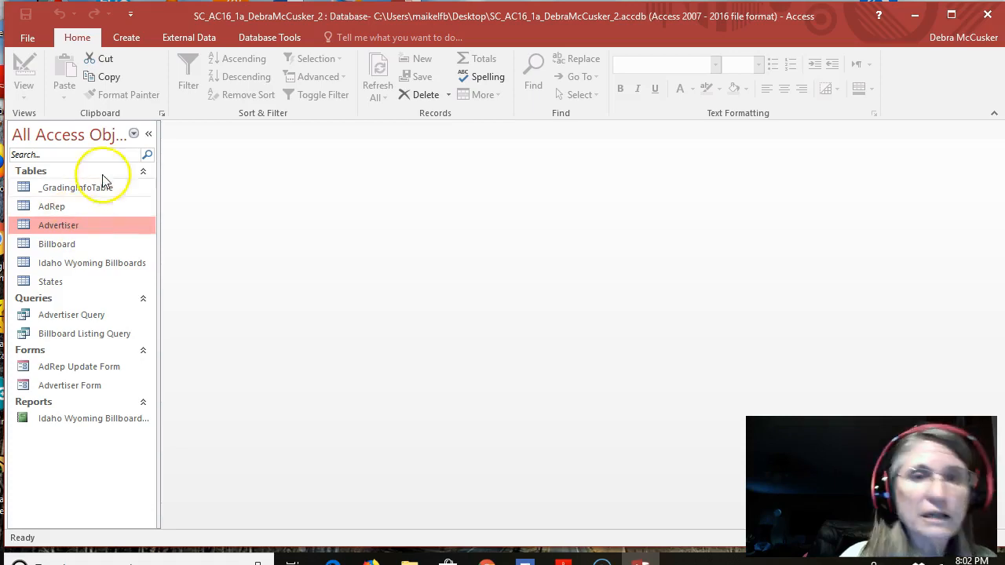
click(137, 37)
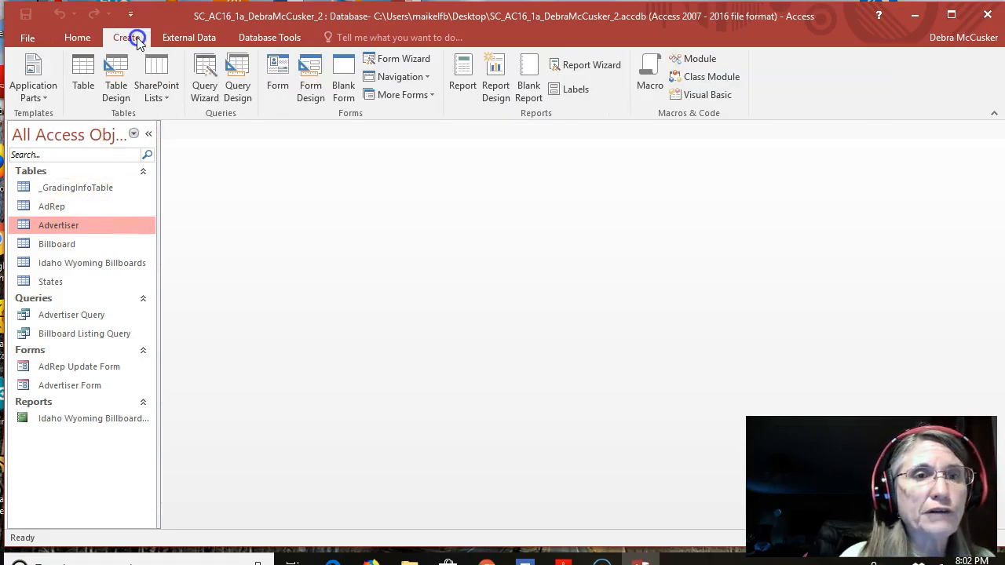
click(464, 86)
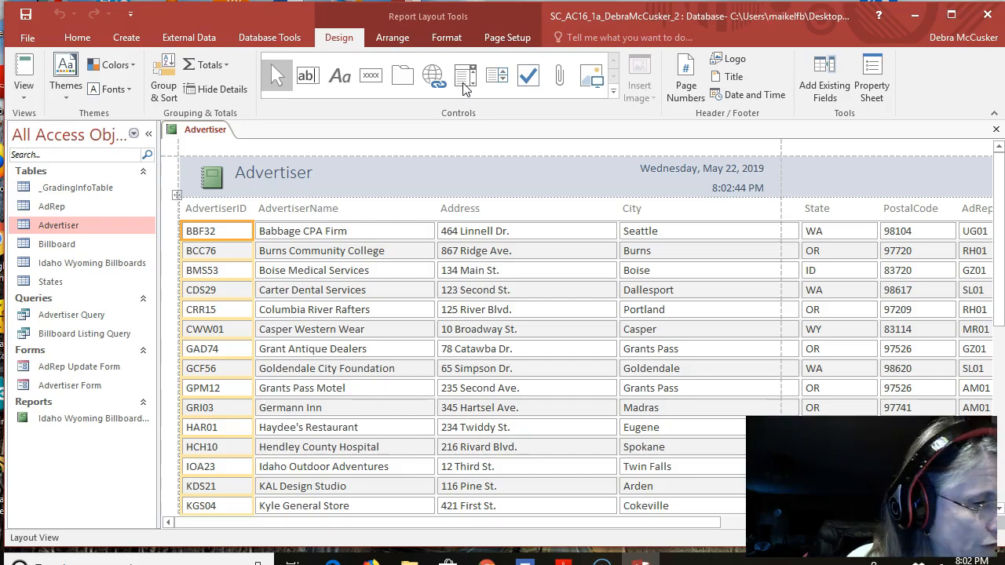
Save the new report as "Advertiser Report" and close it.
right_click(212, 133)
click(248, 141)
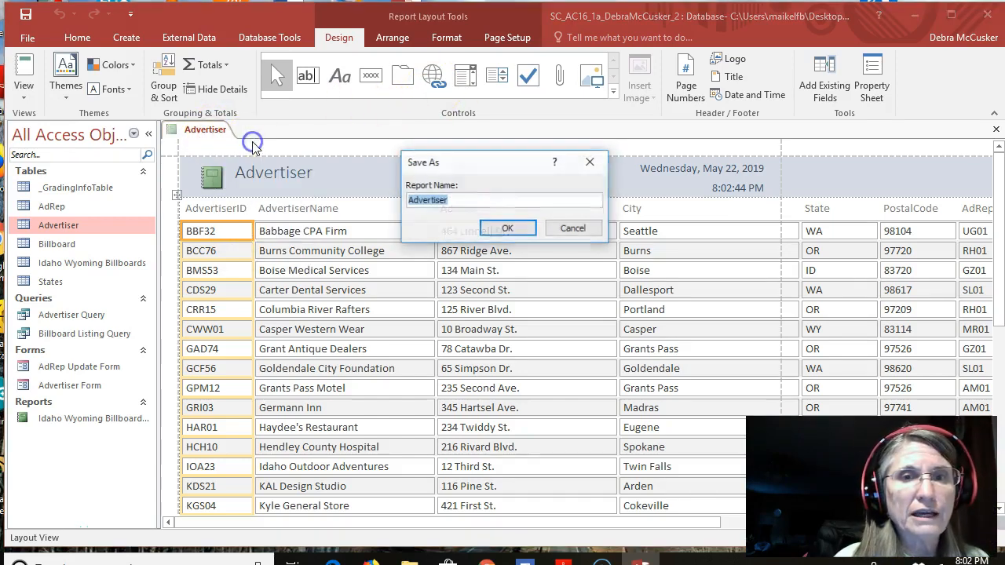
click(480, 199)
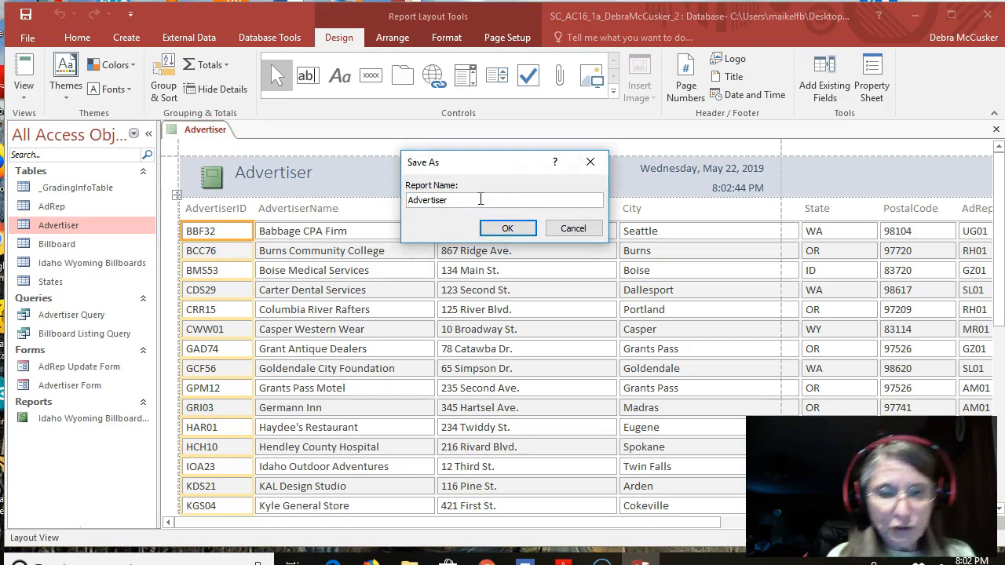
text(Report)
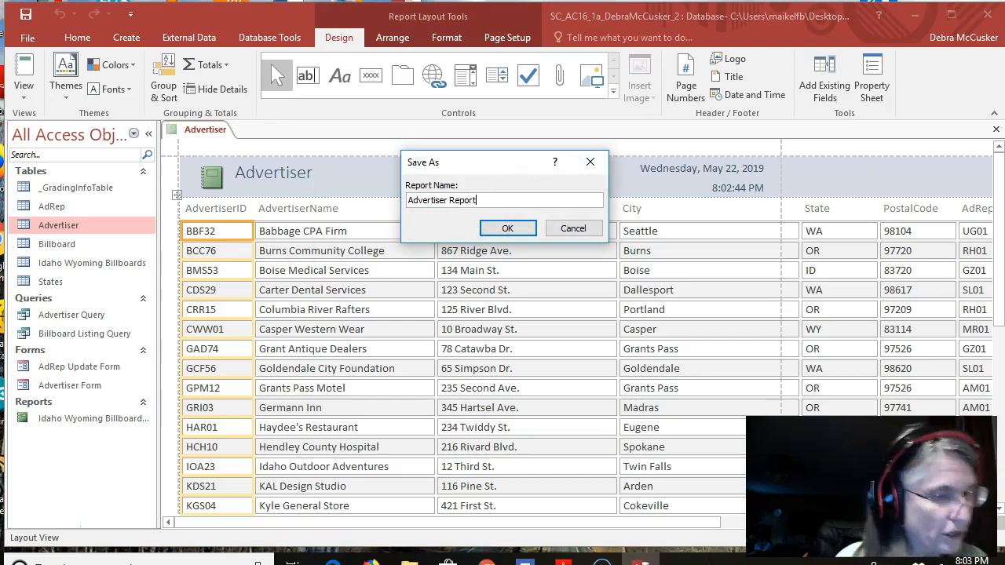
click(509, 228)
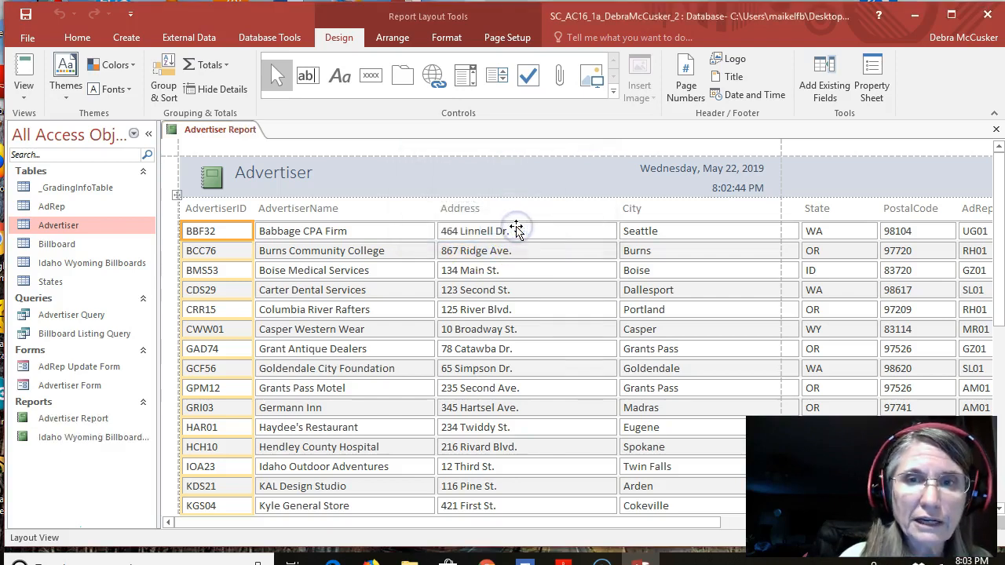
click(997, 131)
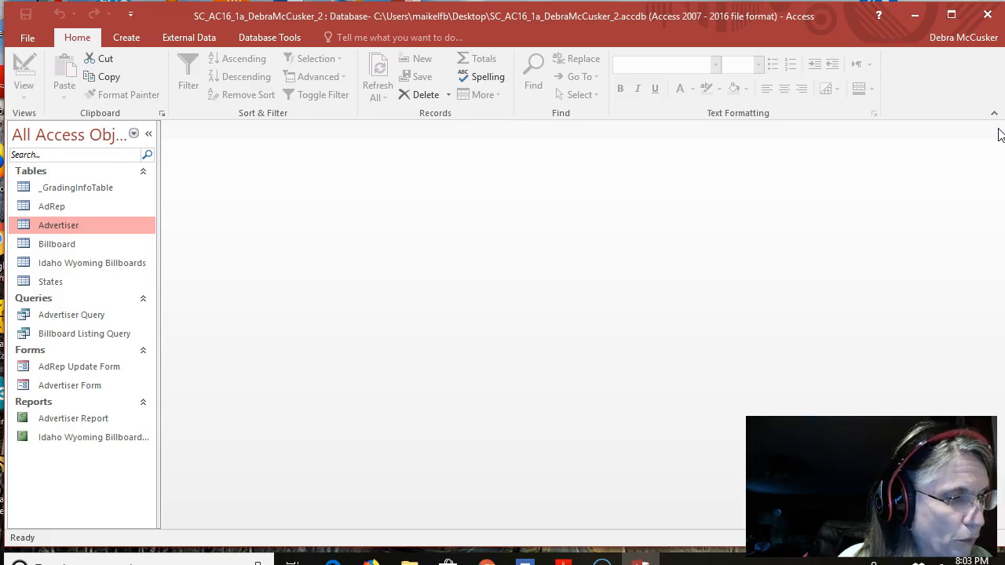
Open the Idaho Wyoming Billboard Circulation report in Layout View.
click(66, 437)
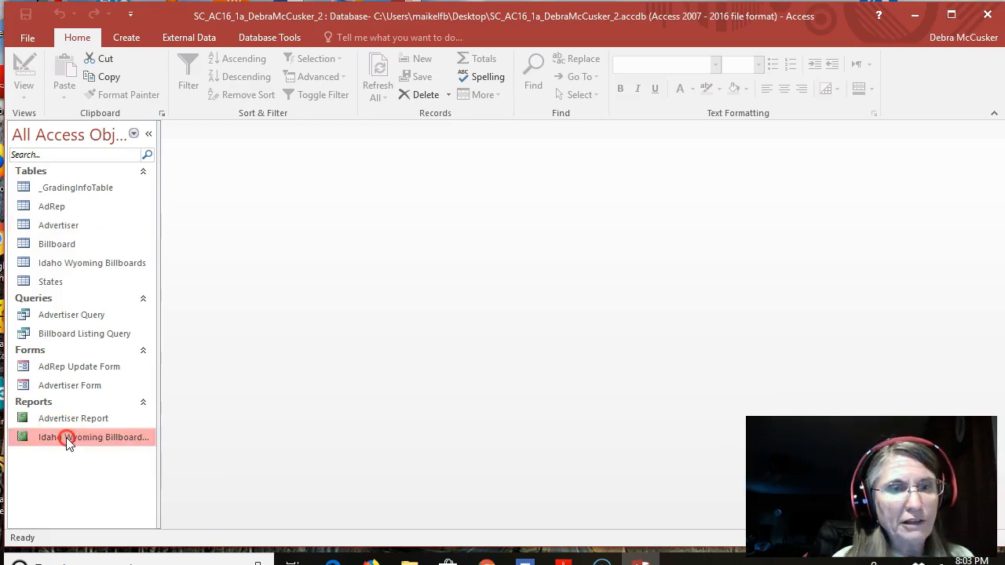
right_click(66, 437)
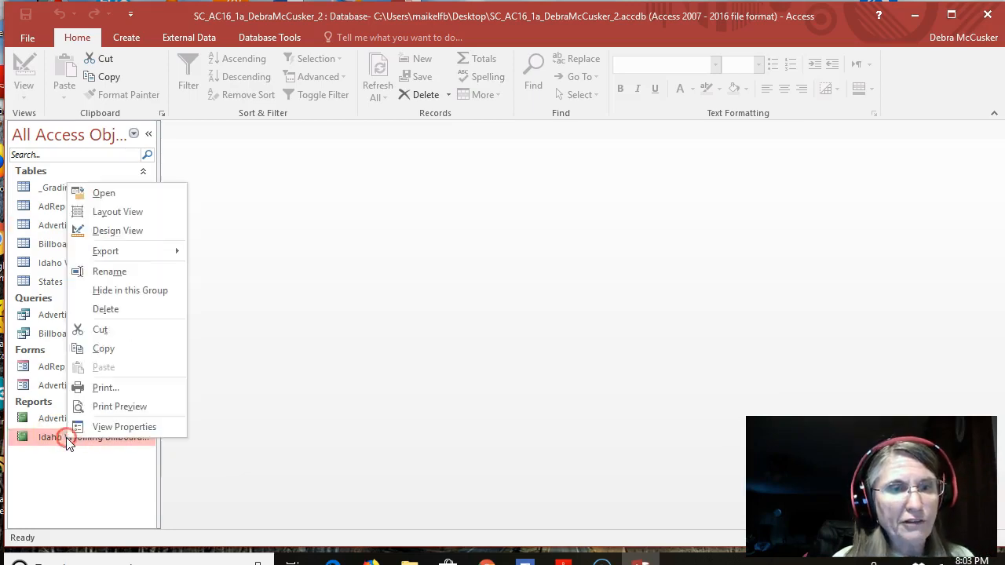
click(141, 211)
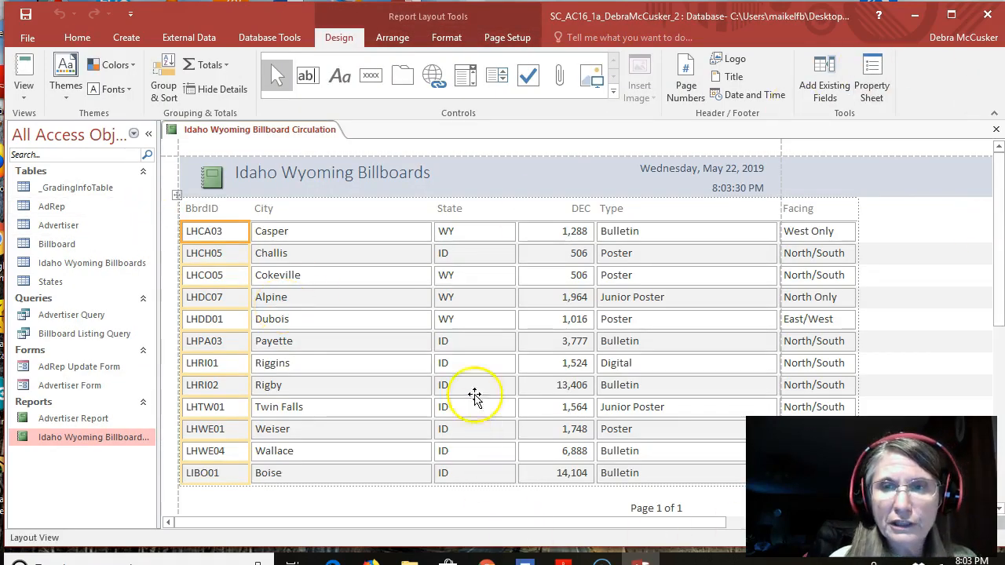
Delete the Type and Facing columns, including their headings, from the Idaho Wyoming Billboard Circulation report.
click(789, 260)
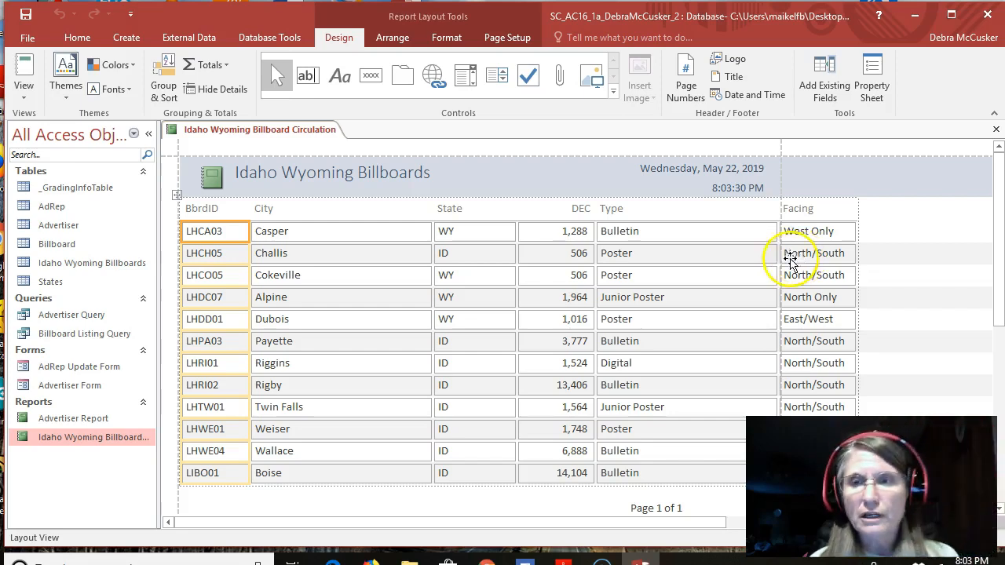
click(621, 210)
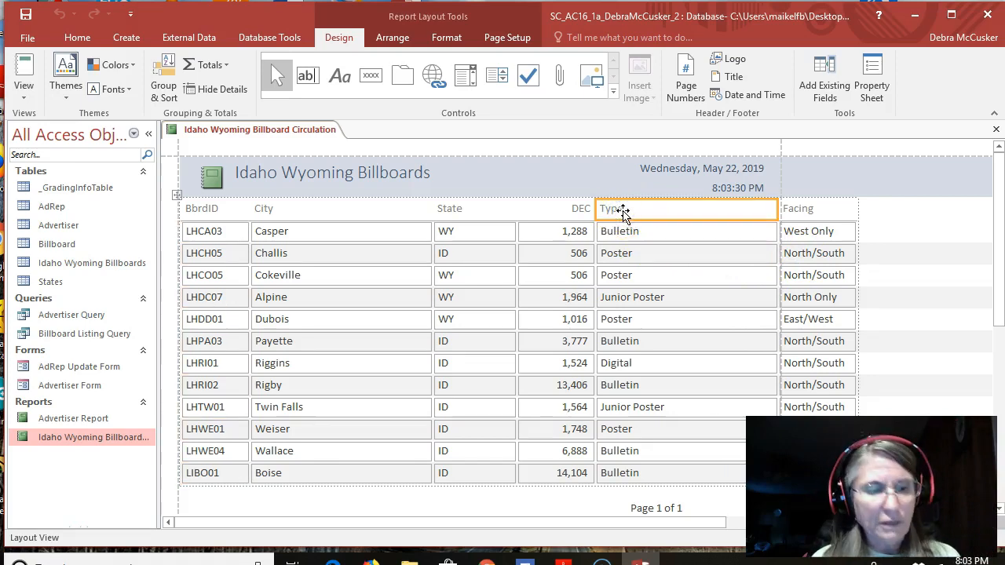
ctrl+click(634, 253)
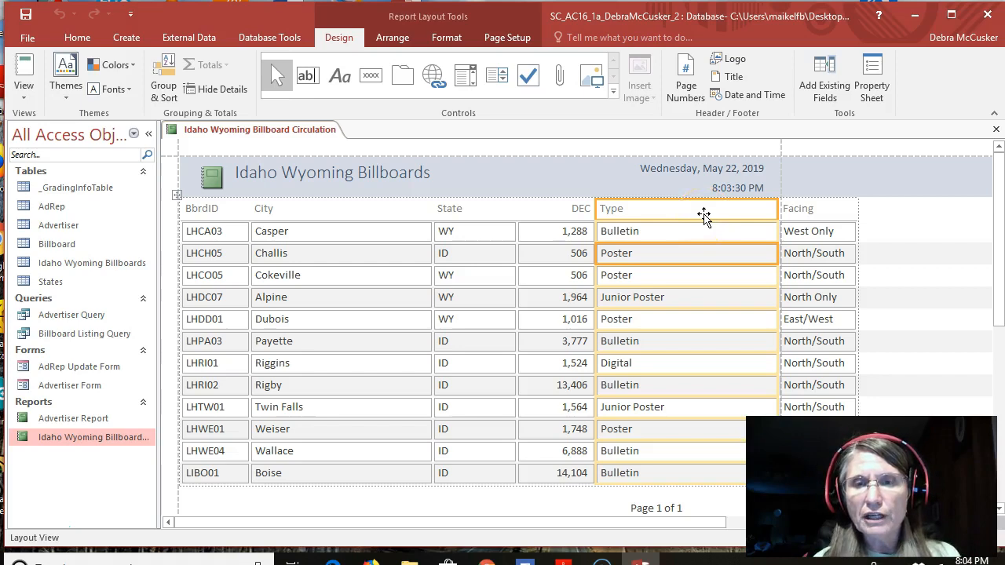
key(Delete)
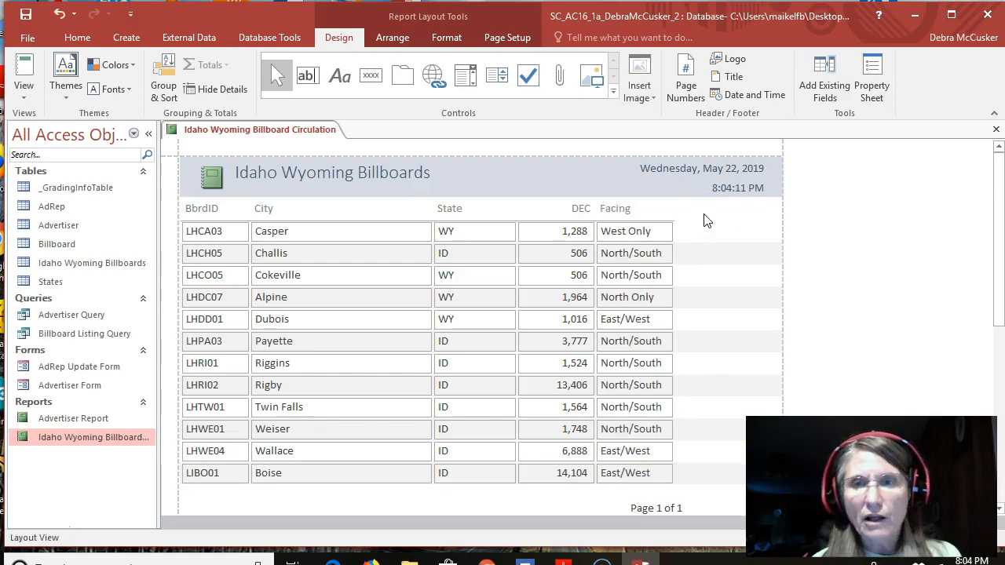
click(616, 211)
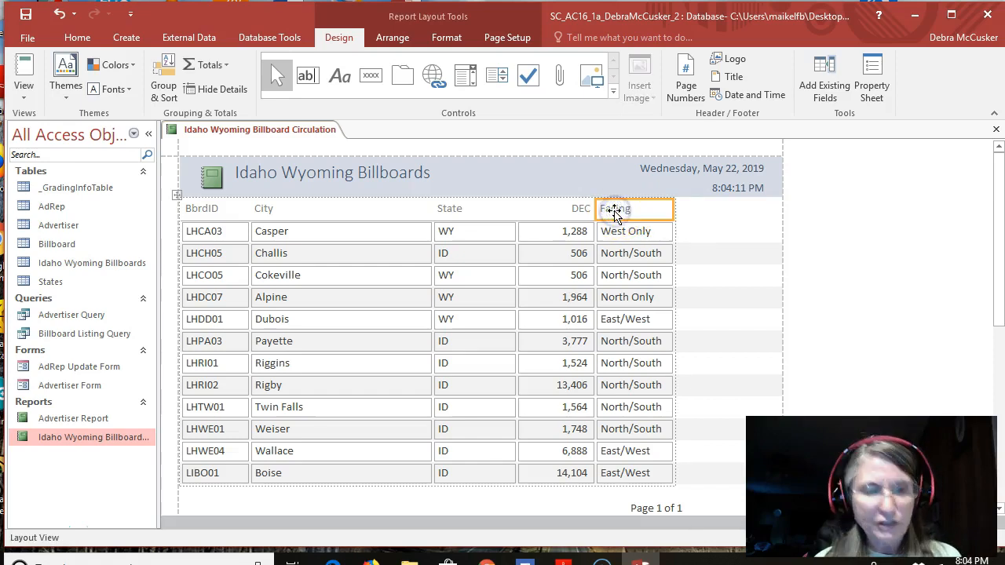
click(626, 280)
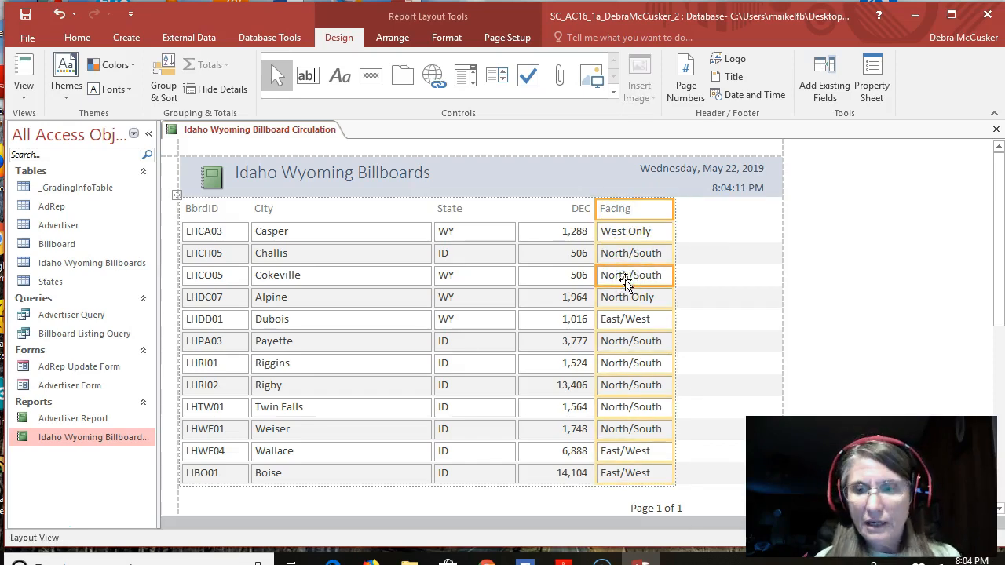
key(Delete)
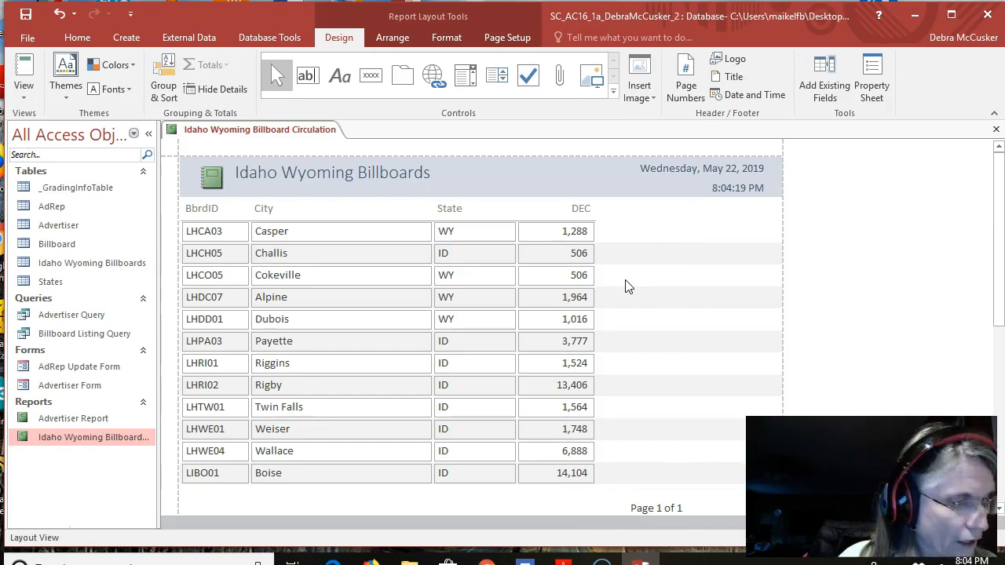
Change the BbrdID column heading in the circulation report to "Billboard ID".
click(206, 211)
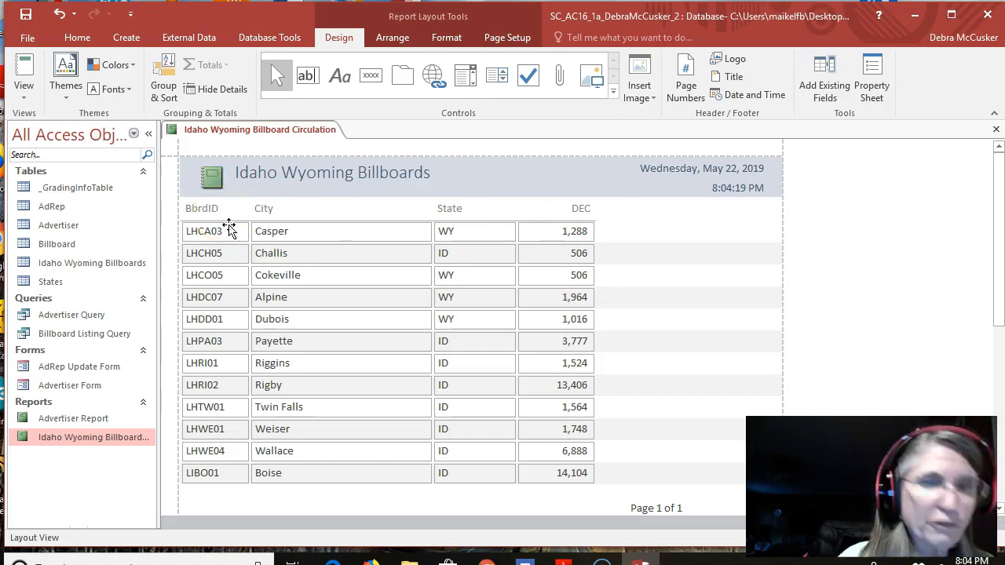
click(213, 218)
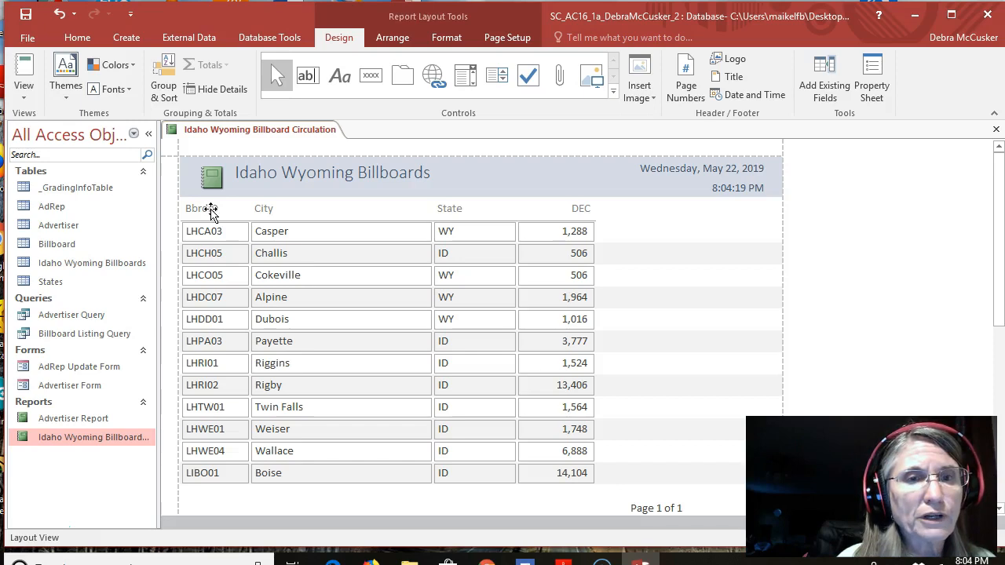
click(210, 210)
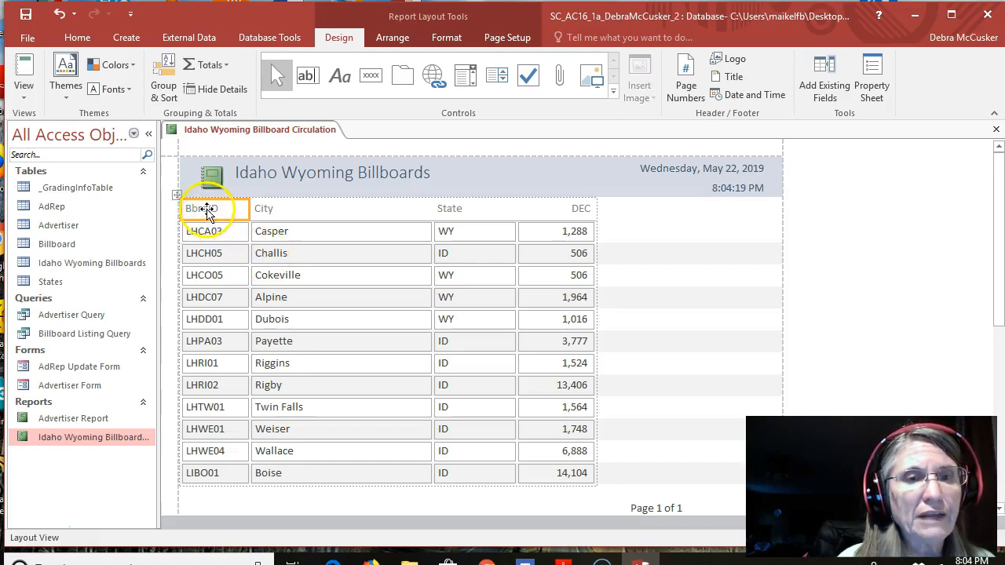
double_click(207, 211)
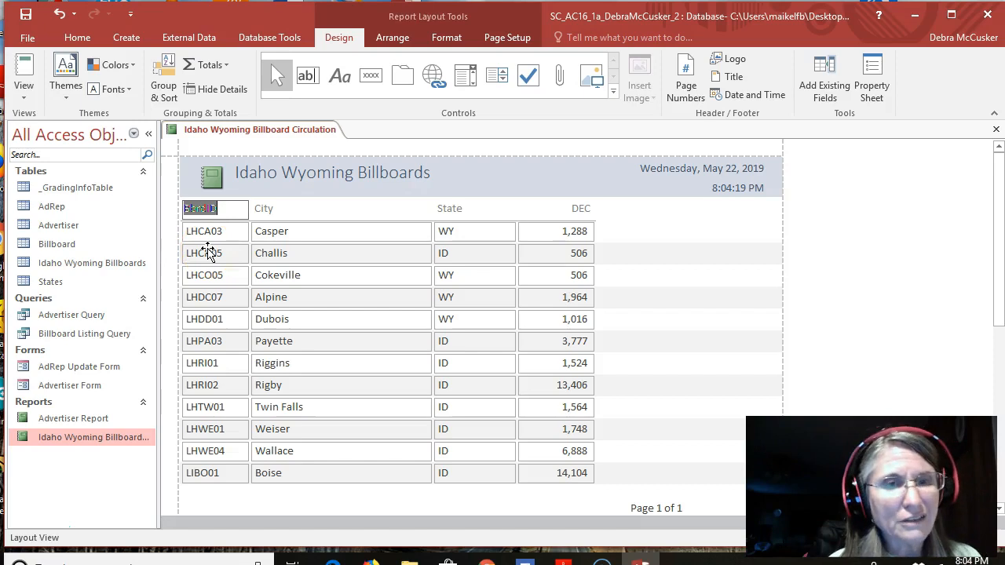
text(Billboard )
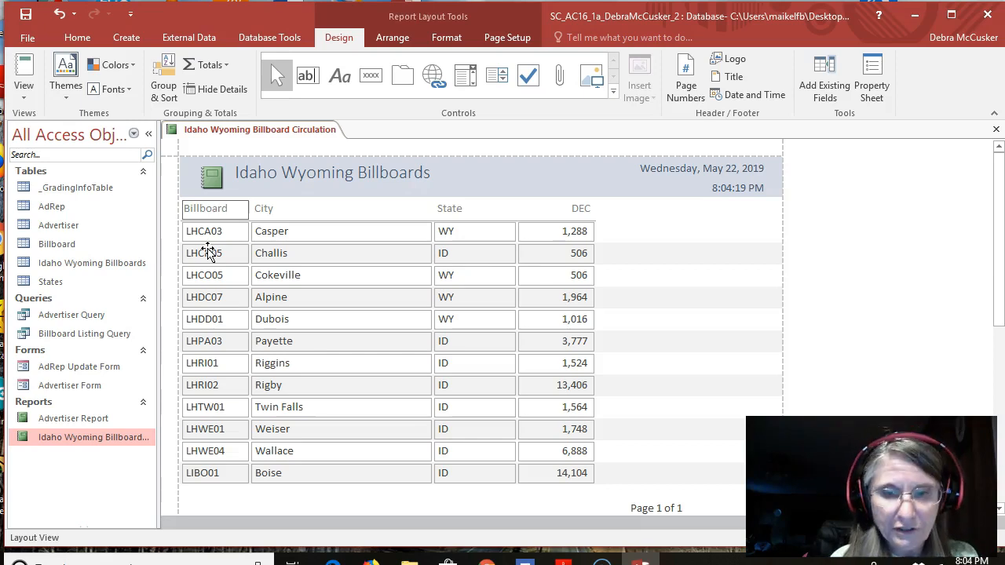
text(ID)
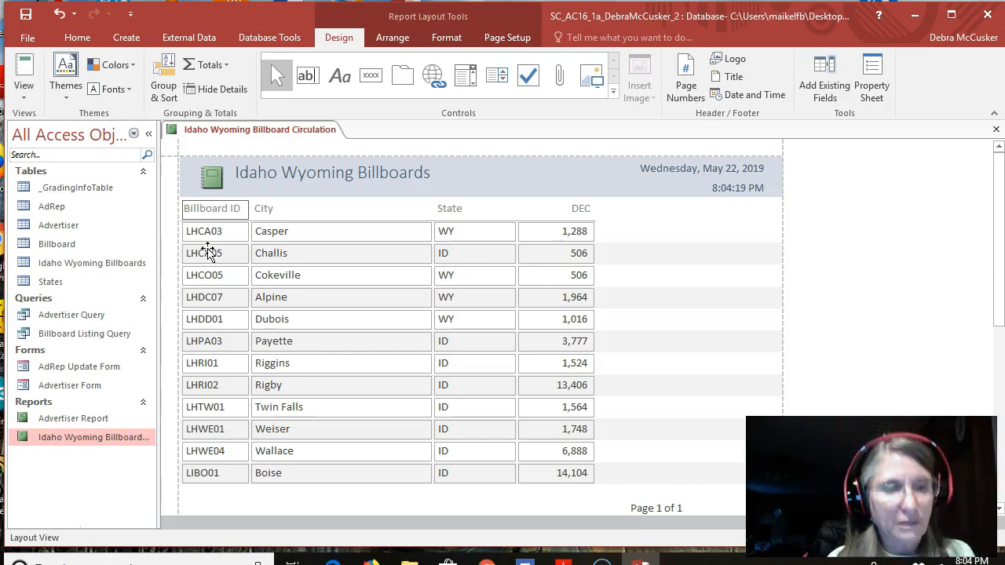
key(Tab)
Change the DEC column heading to "Daily Effective Circulation".
key(Tab)
key(Tab)
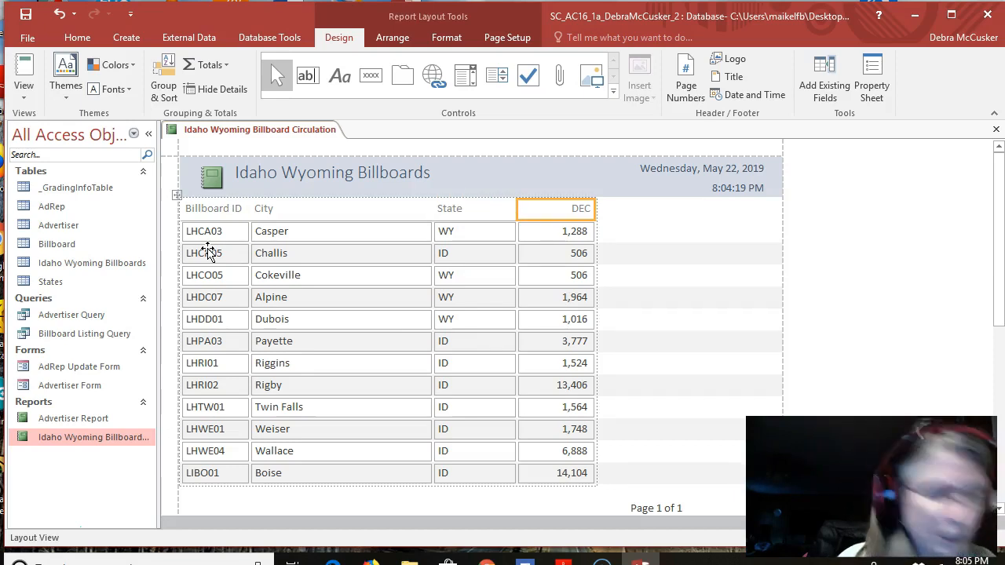
double_click(581, 209)
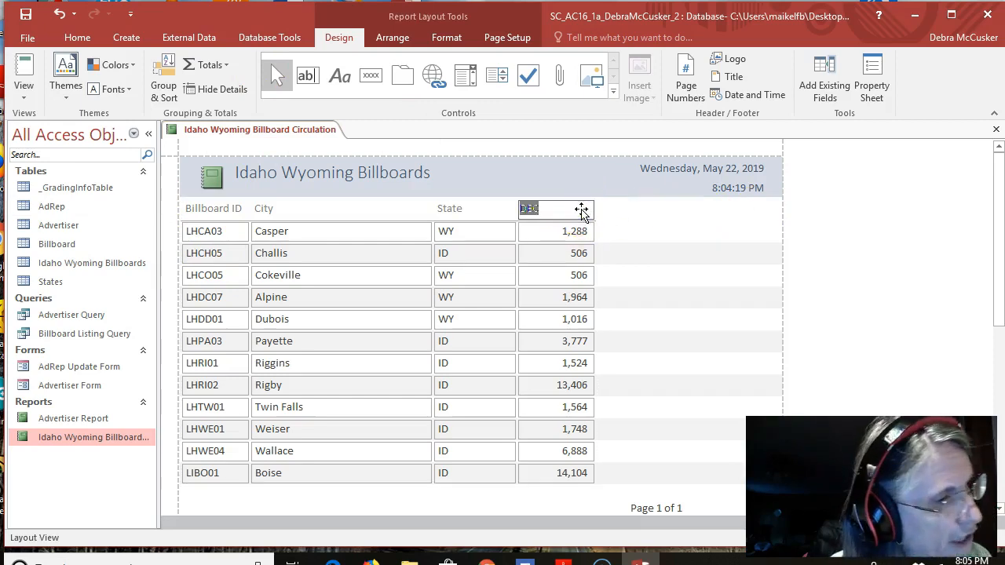
text(Daily Effective Circulation)
key(Return)
Widen the Daily Effective Circulation column until its whole heading fits.
click(650, 282)
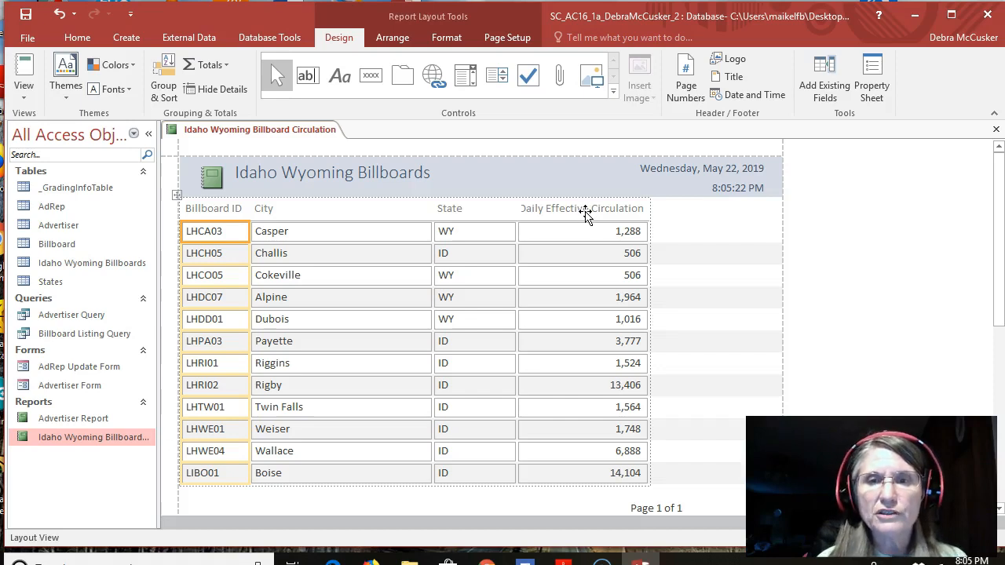
click(548, 216)
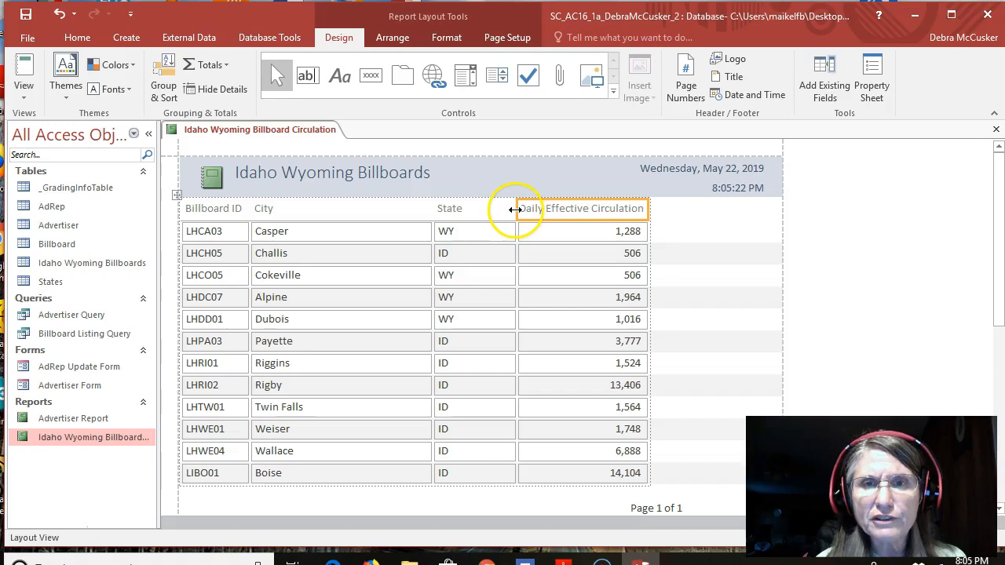
click(514, 209)
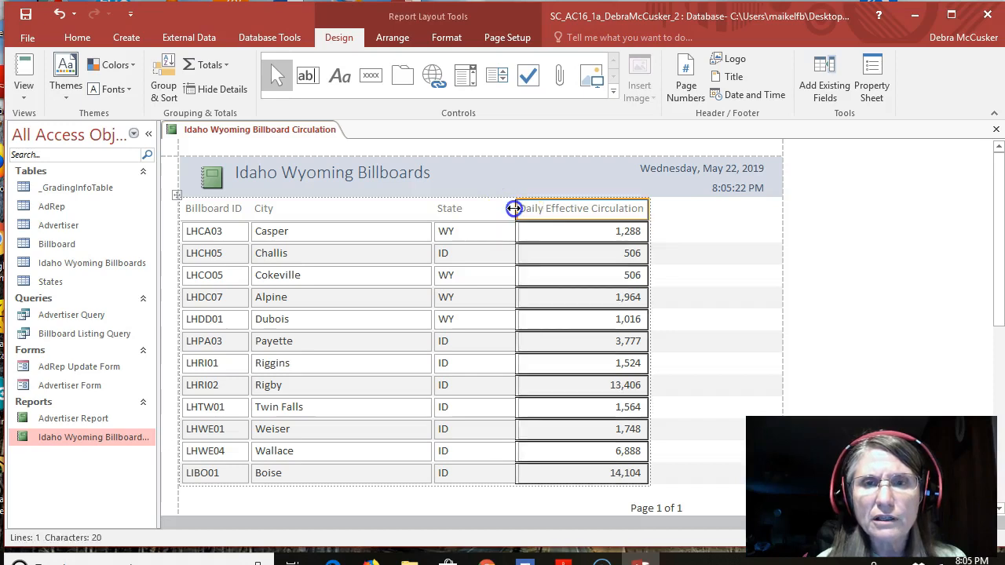
click(513, 208)
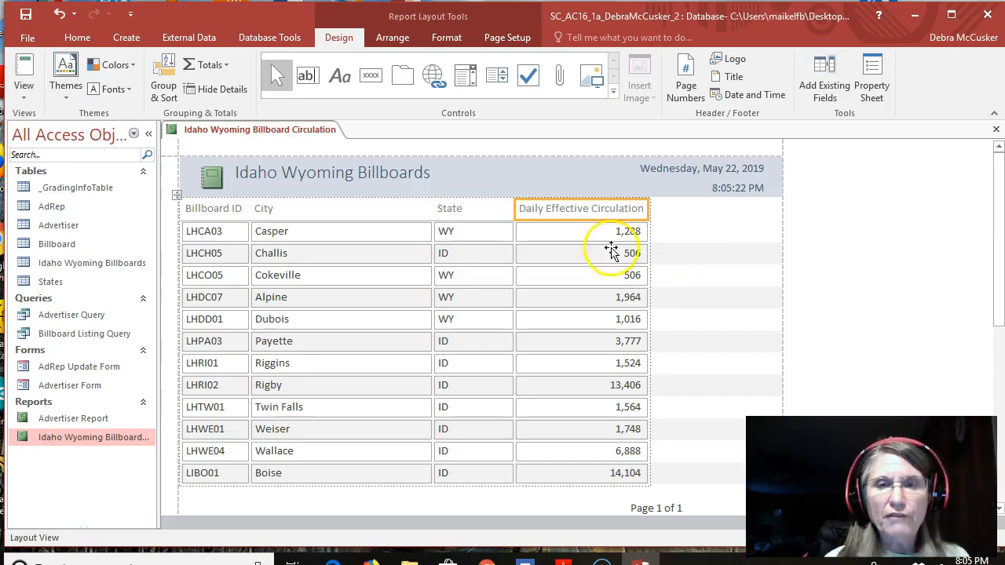
Add a Sum total to the Daily Effective Circulation column and make its box tall enough for the full number.
click(583, 240)
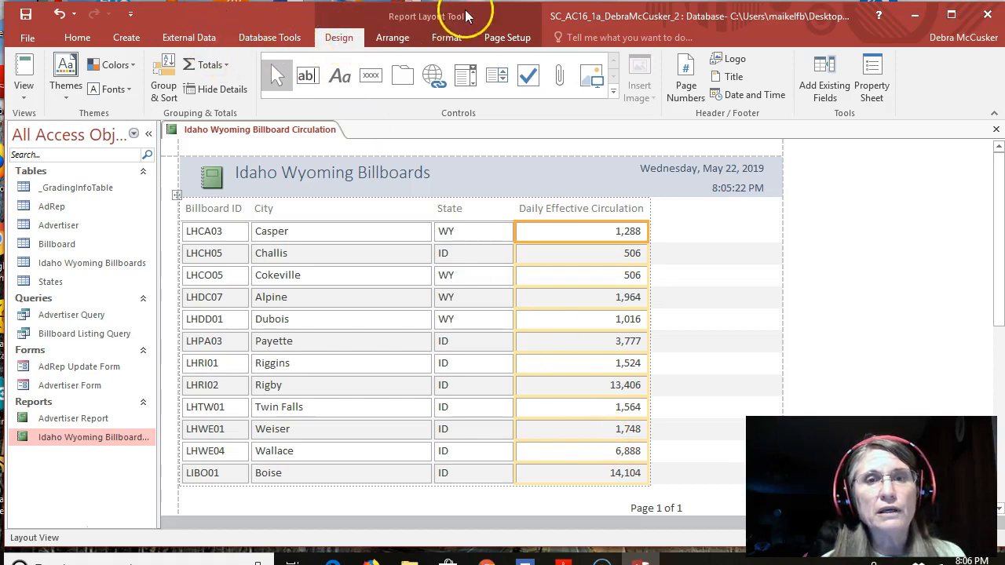
click(227, 67)
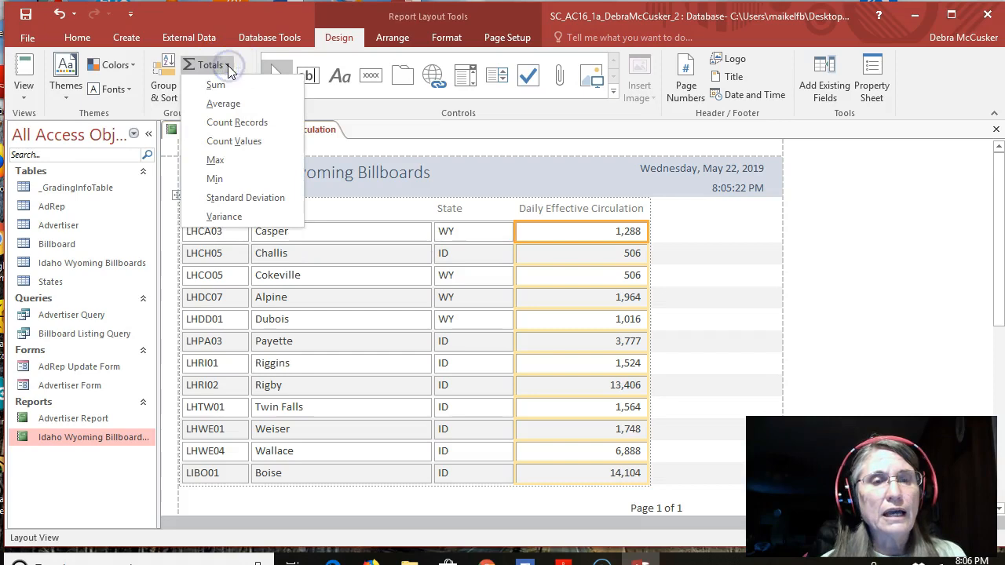
click(218, 84)
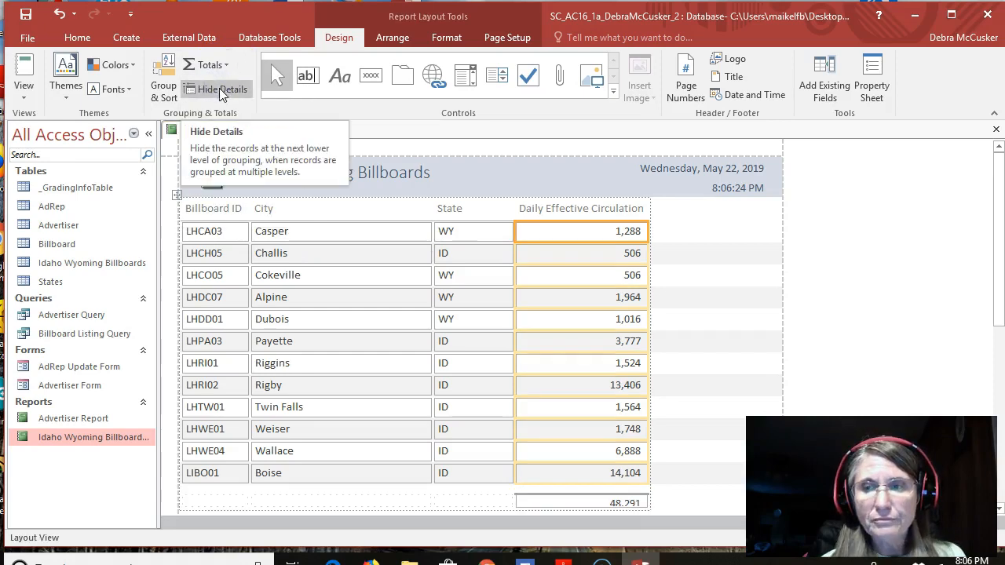
click(623, 505)
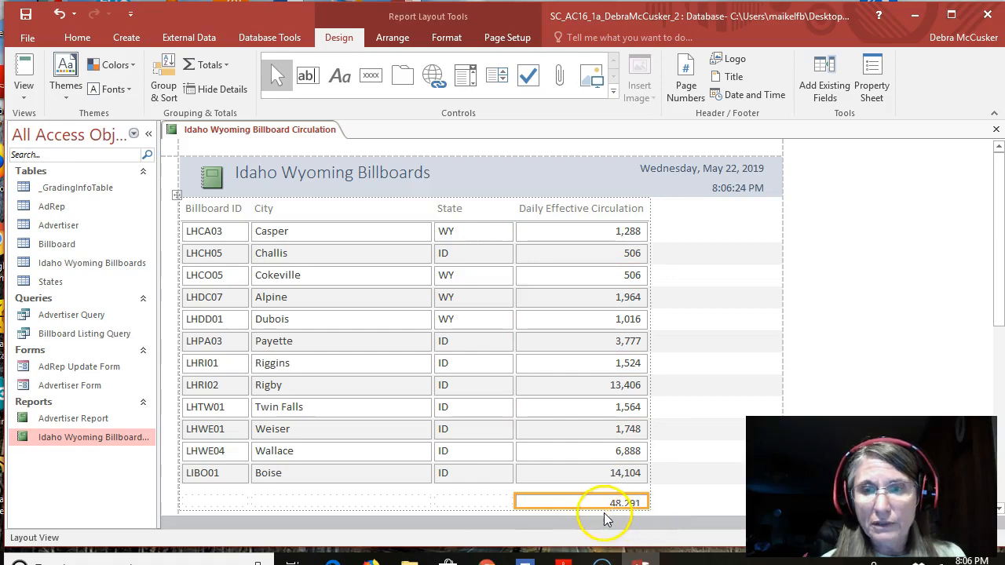
drag(603, 509, 602, 503)
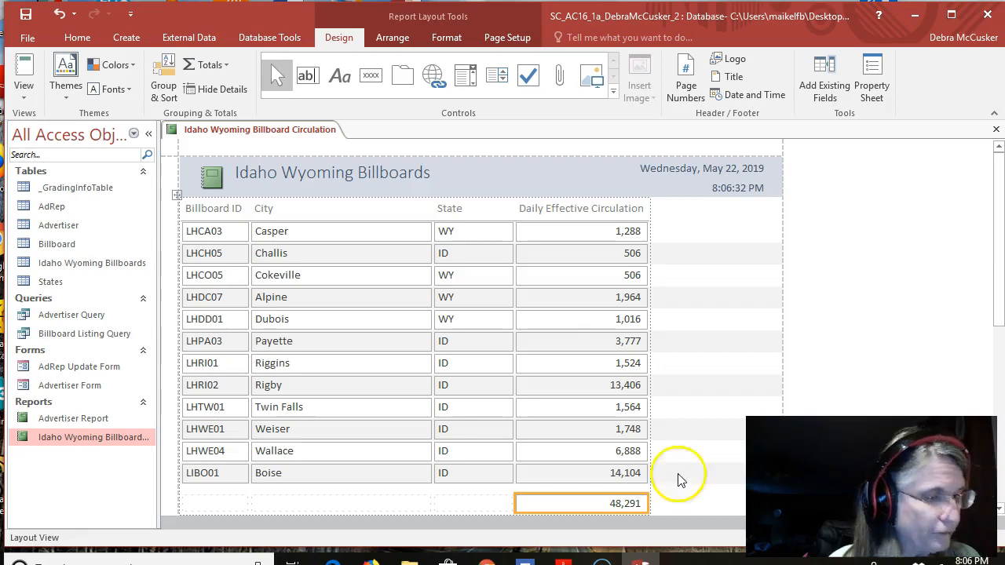
Change the report title to "Idaho Wyoming Billboard Circulation".
click(415, 174)
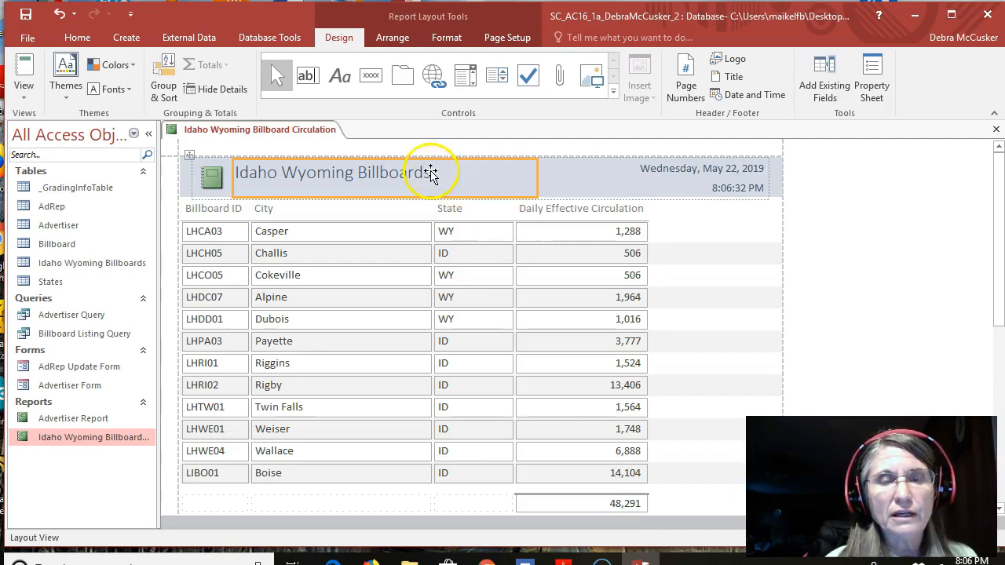
click(431, 173)
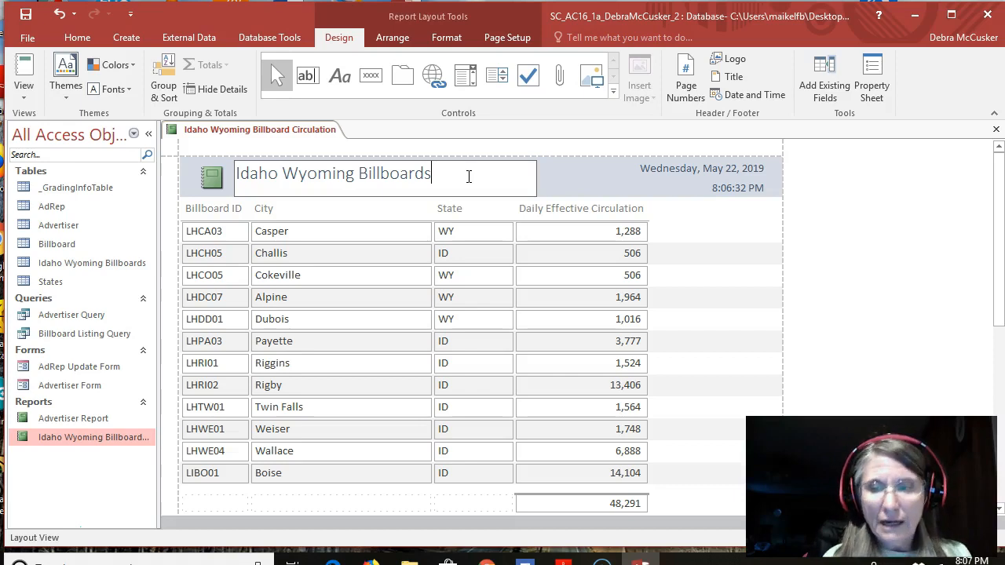
key(BackSpace)
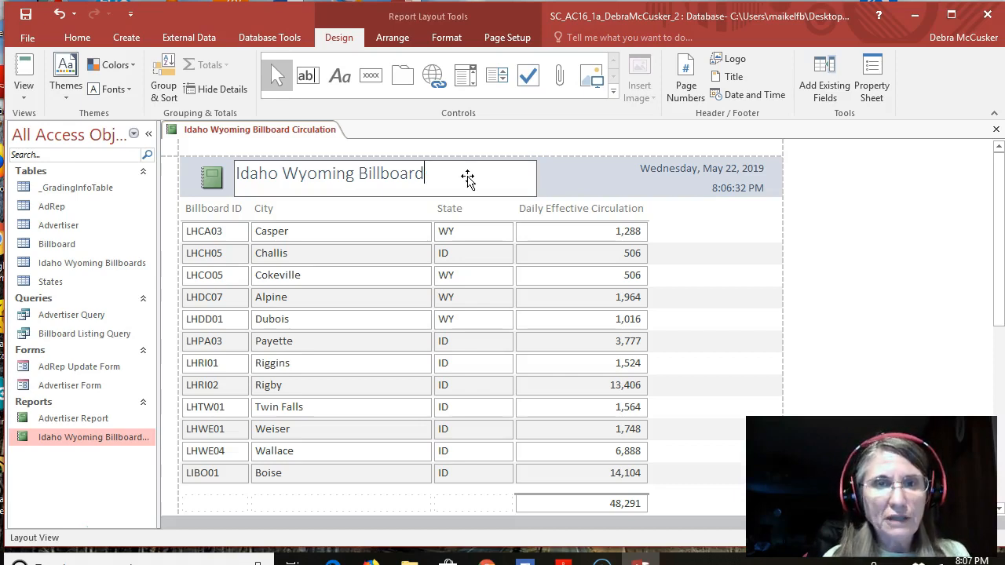
text(C)
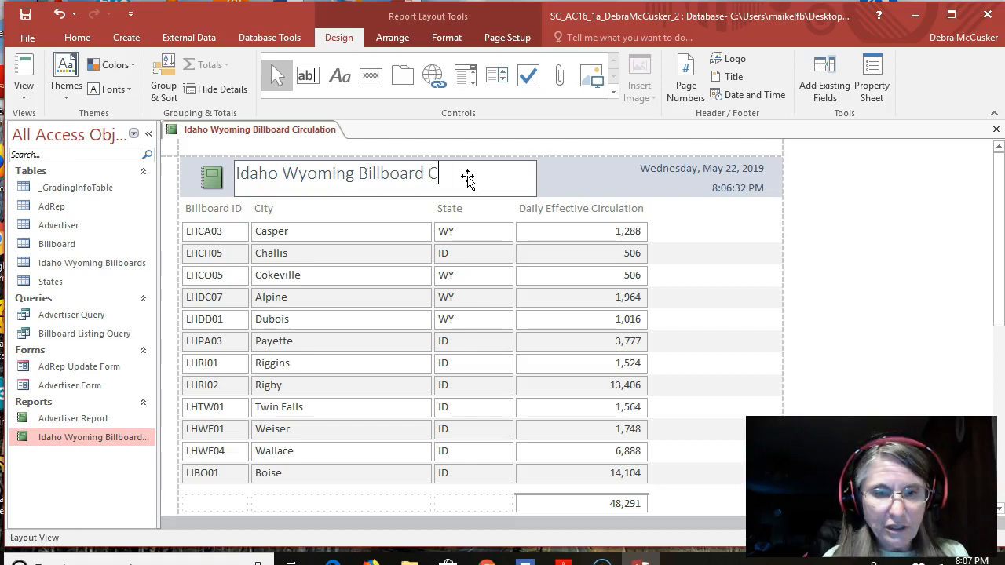
text(irc)
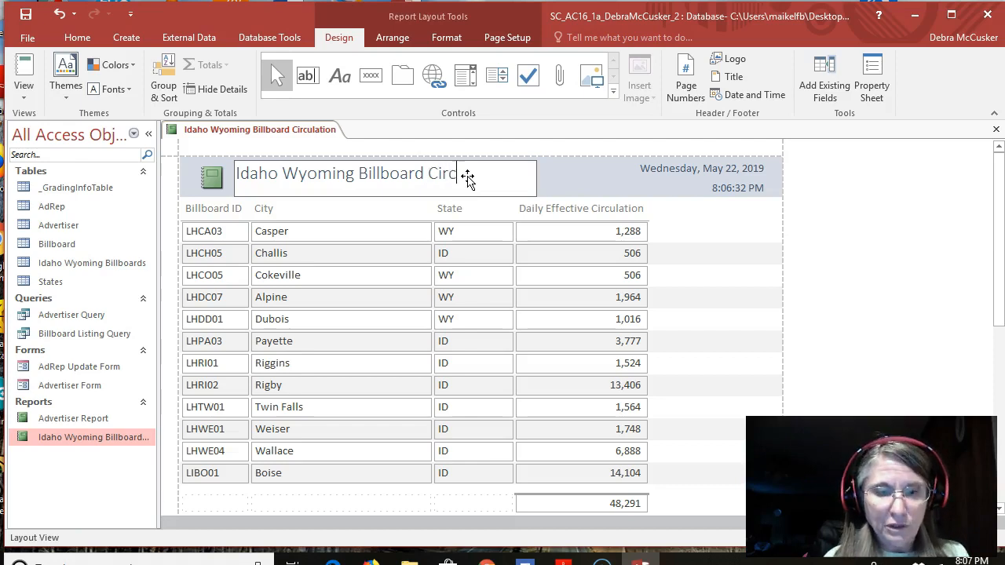
text(ulation)
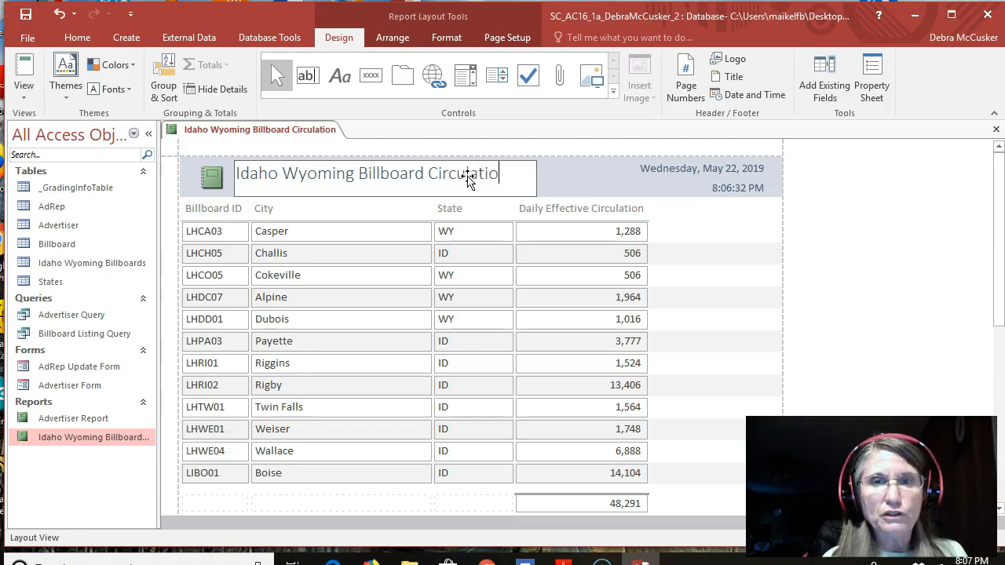
click(577, 173)
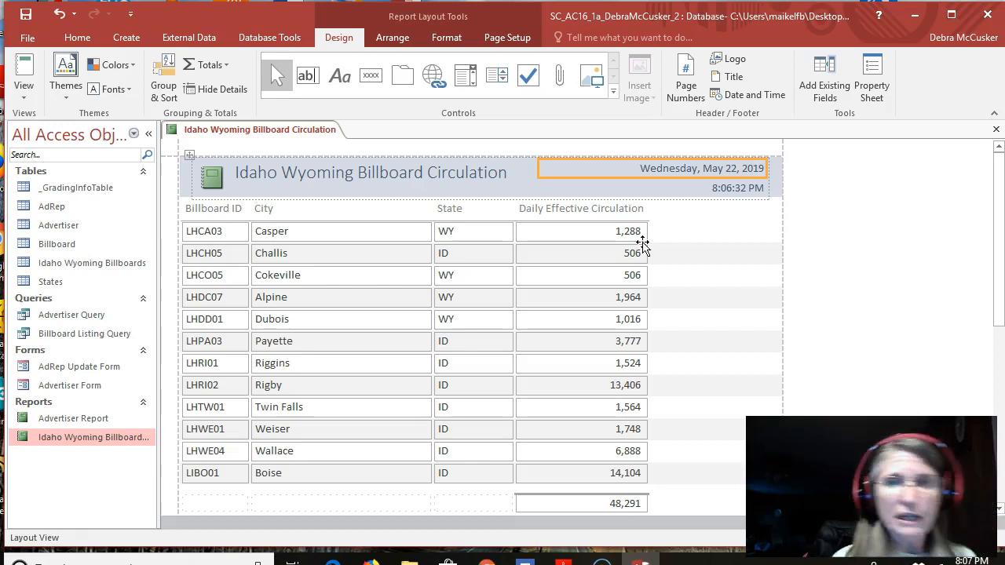
Save the Idaho Wyoming Billboard Circulation report and close it.
right_click(244, 129)
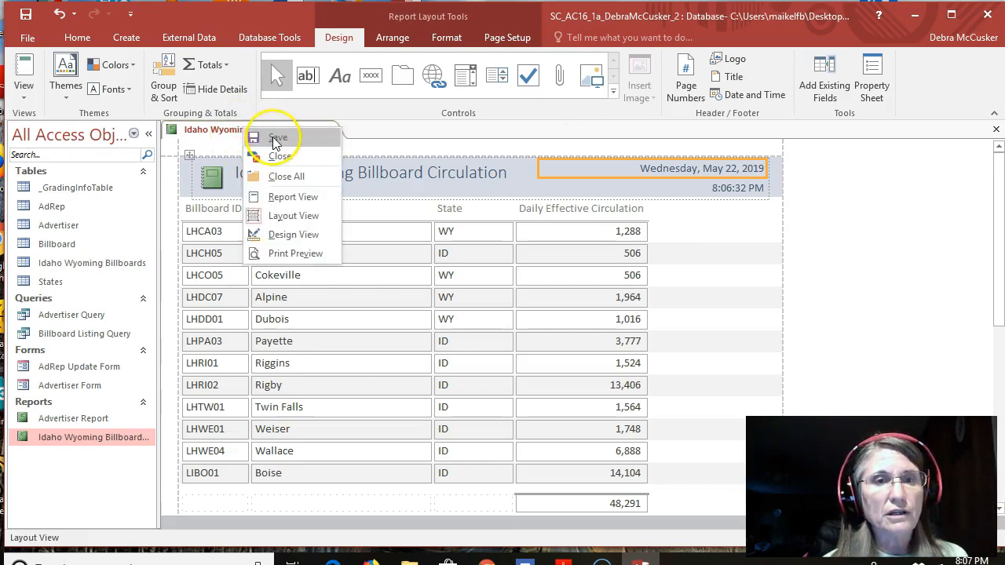
click(274, 138)
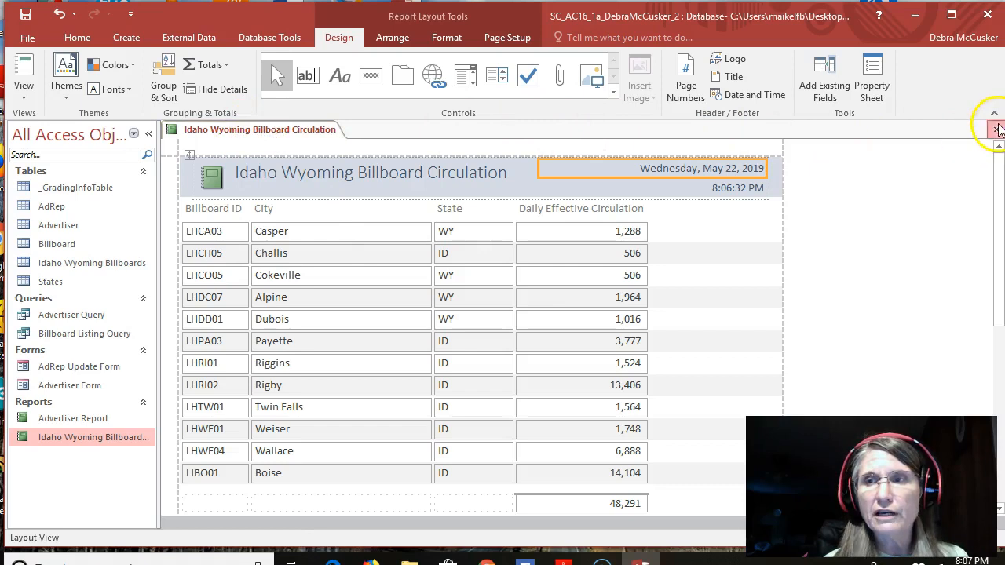
click(997, 130)
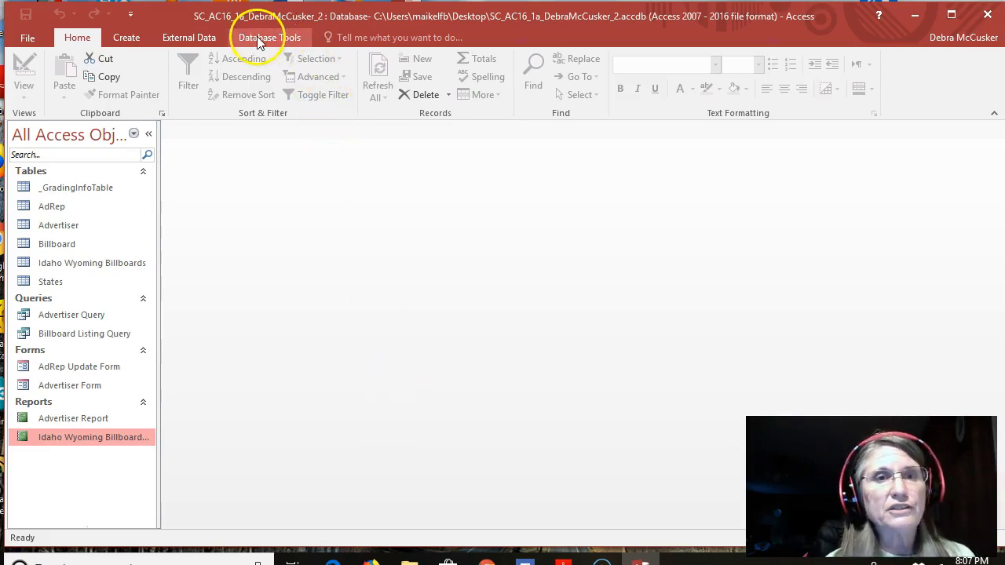
Compact and repair the billboard database.
click(296, 38)
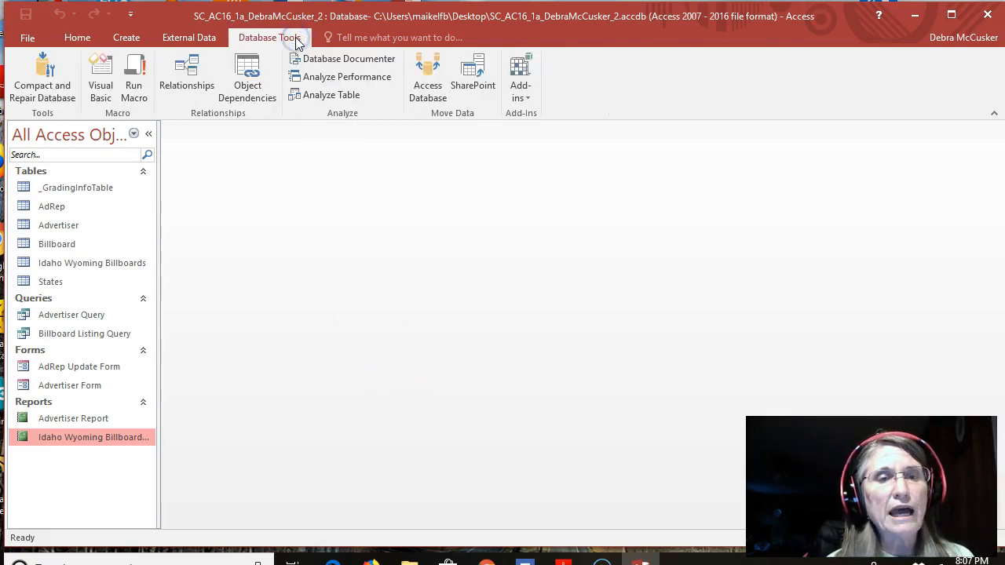
click(44, 86)
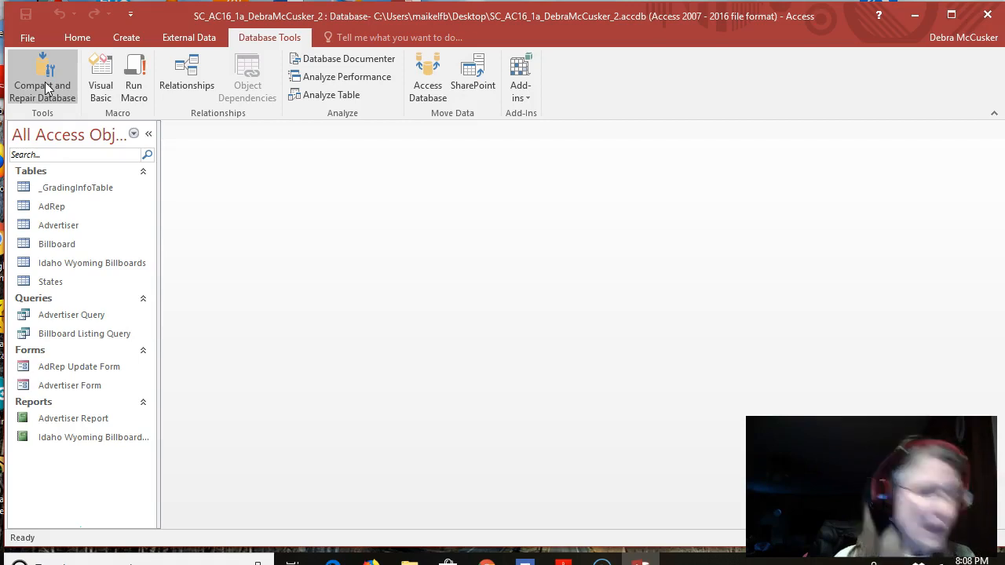
click(28, 43)
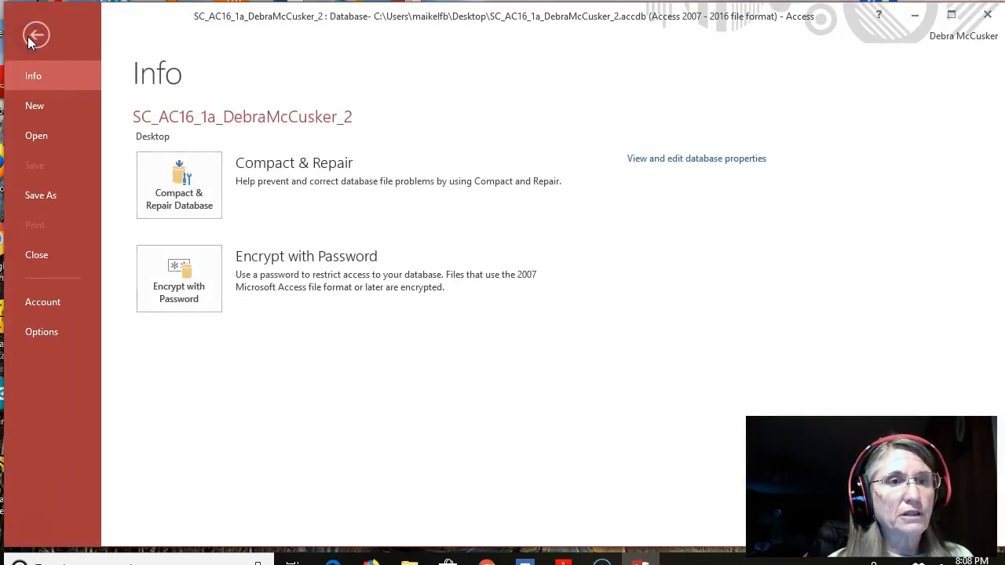
click(37, 136)
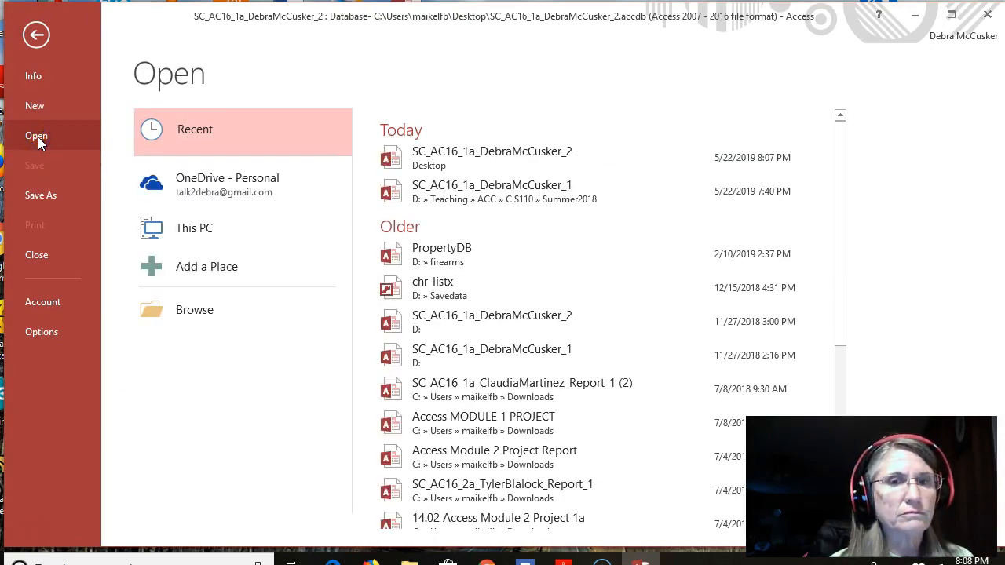
click(36, 40)
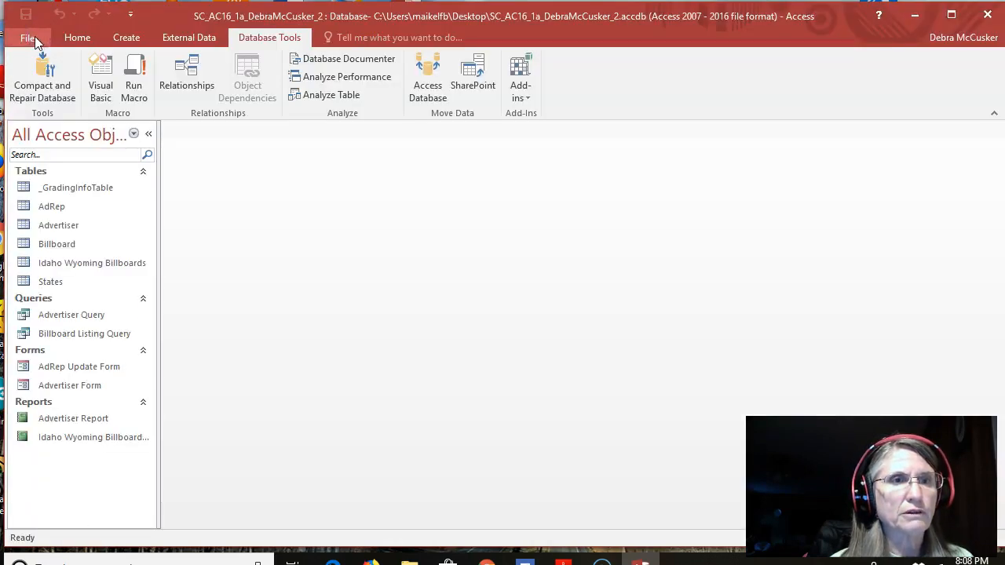
Close the billboard database and exit Access.
click(35, 37)
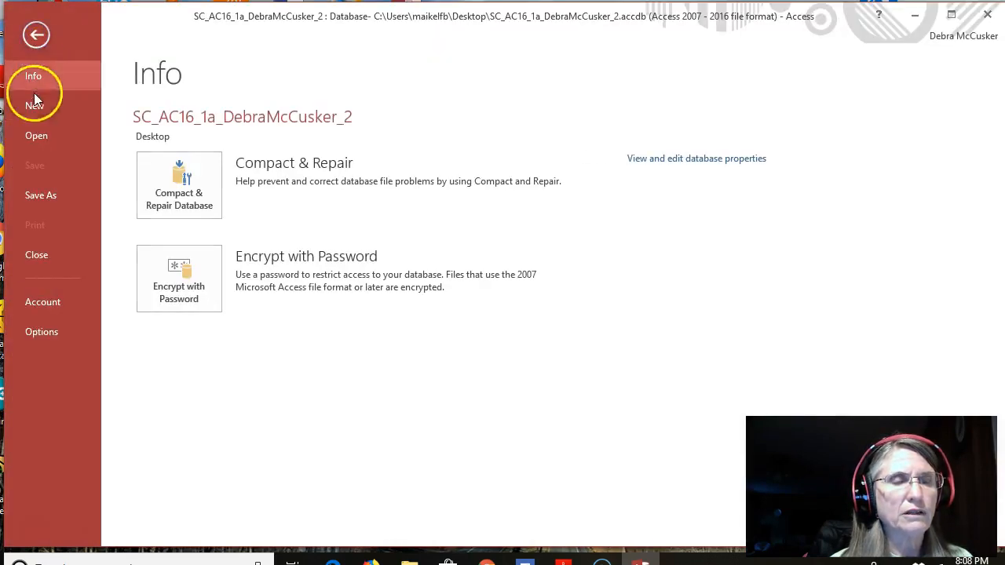
click(35, 256)
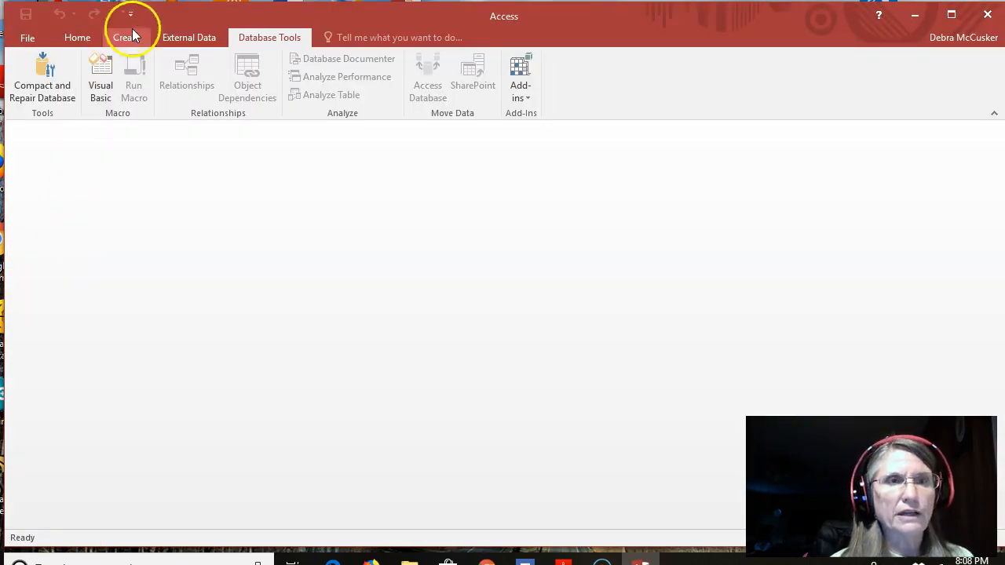
click(988, 16)
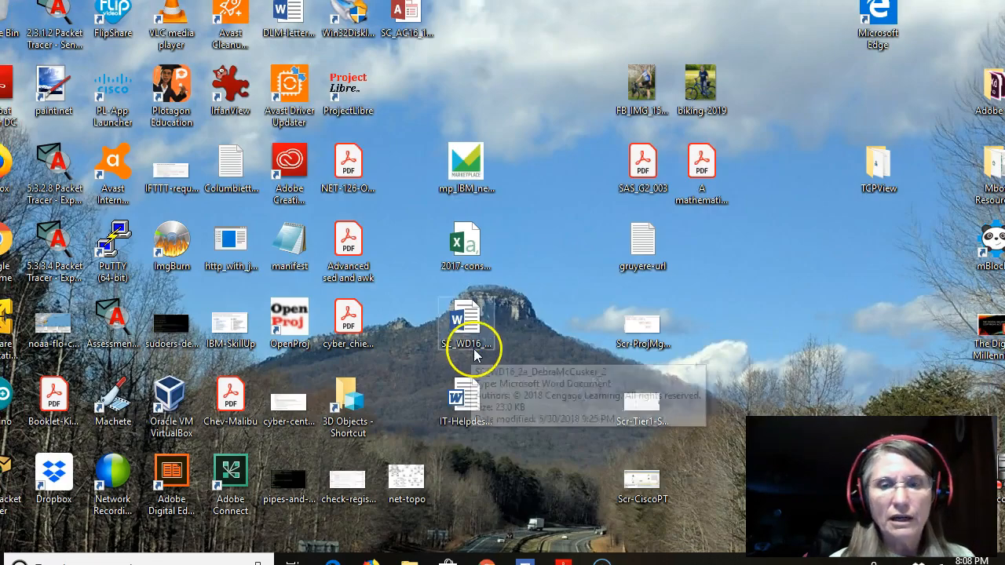
Move the SC_AC16_1a database file on the desktop to the empty area between the gruyere-url and mBlock icons.
drag(405, 11, 813, 259)
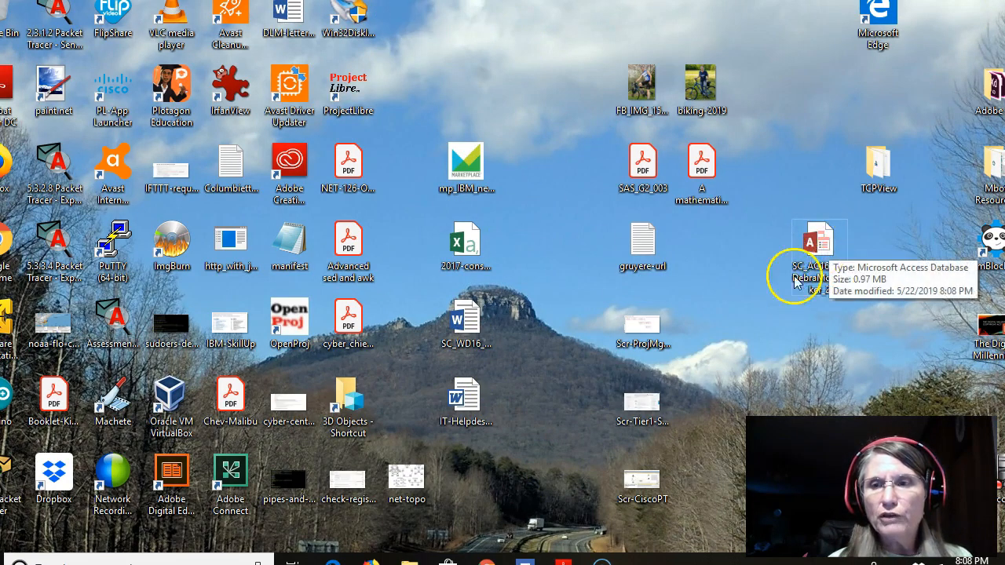
click(834, 274)
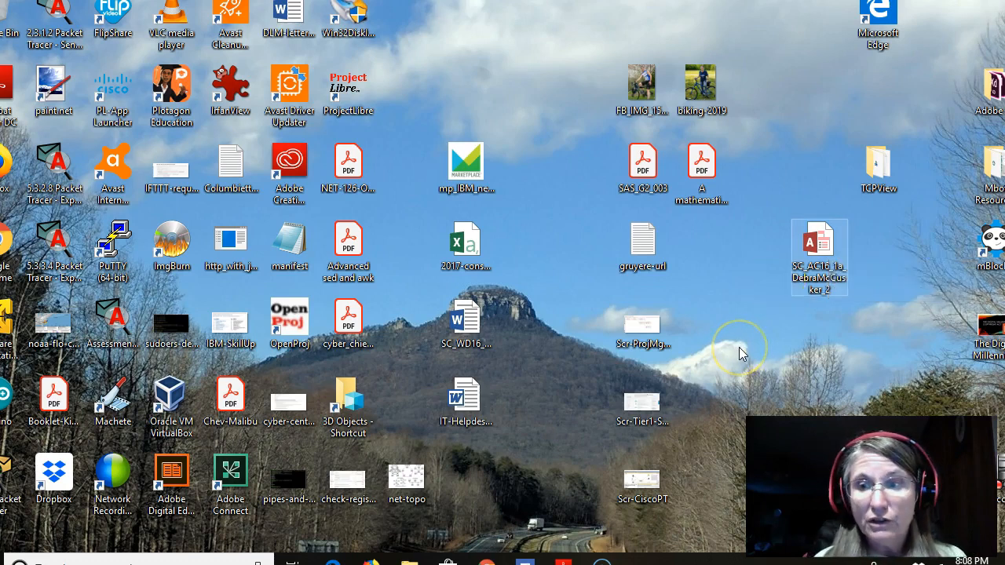